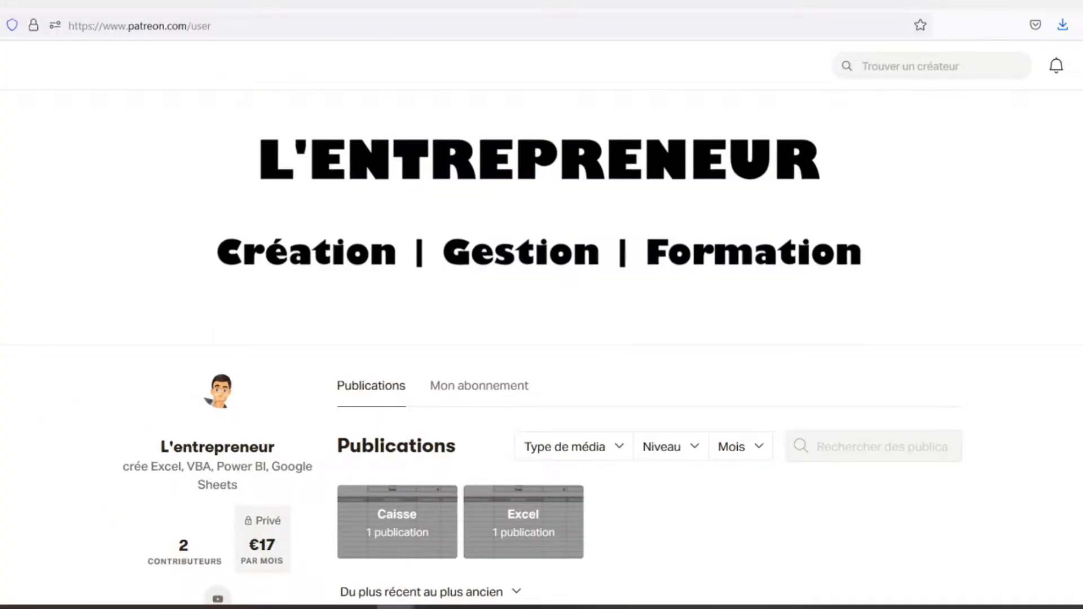
# Look through the L'entrepreneur Patreon page's publications, including the "Feuilles de caisse" post and its caisse.xlsx attachment.
pyautogui.scroll(-3, 540, 347)
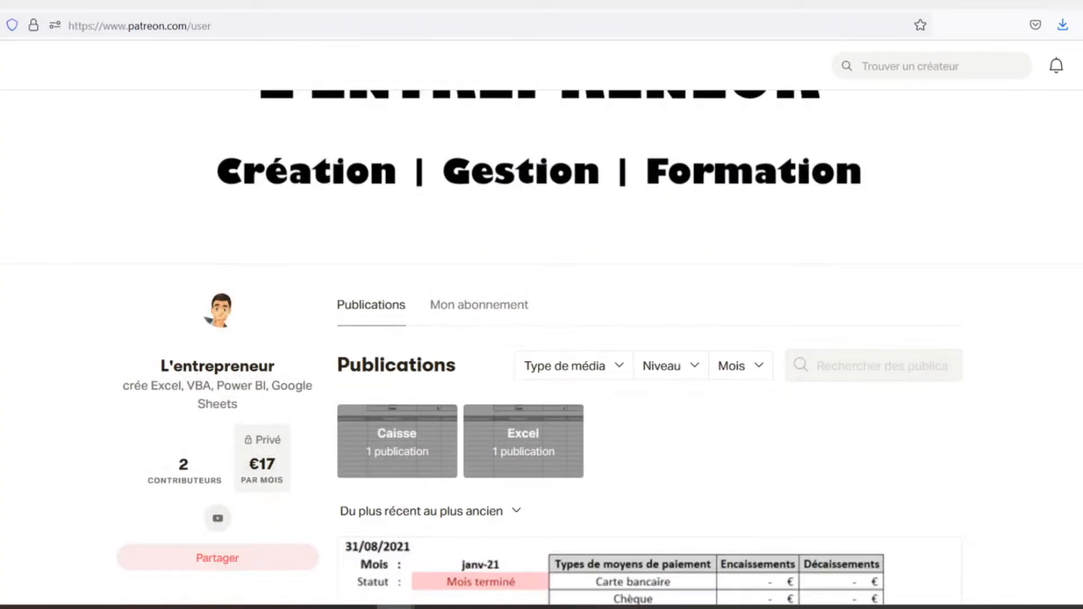
pyautogui.scroll(-3, 540, 347)
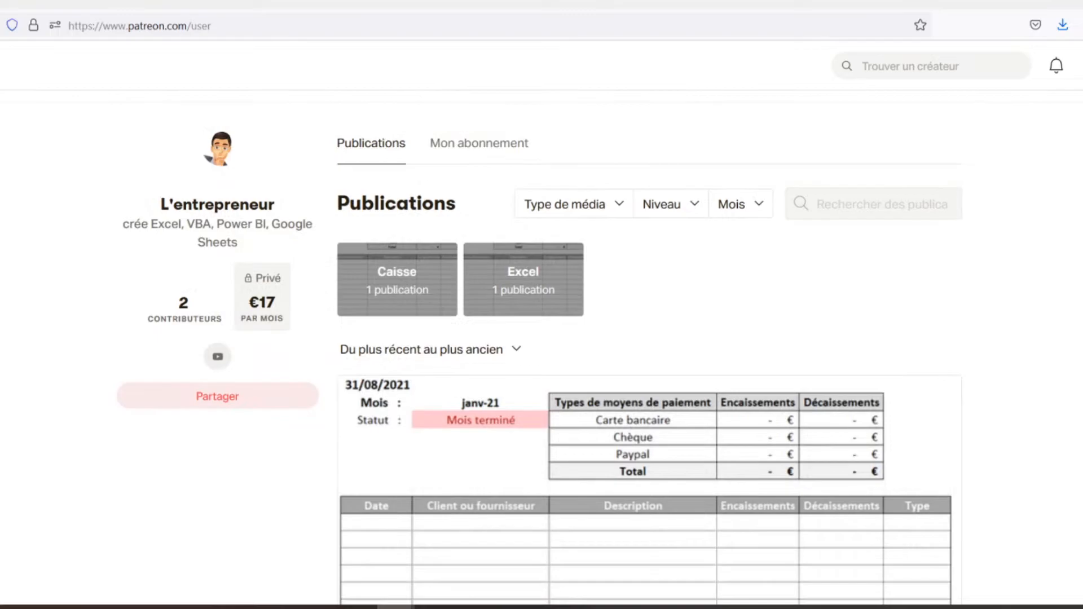
pyautogui.scroll(-2, 540, 348)
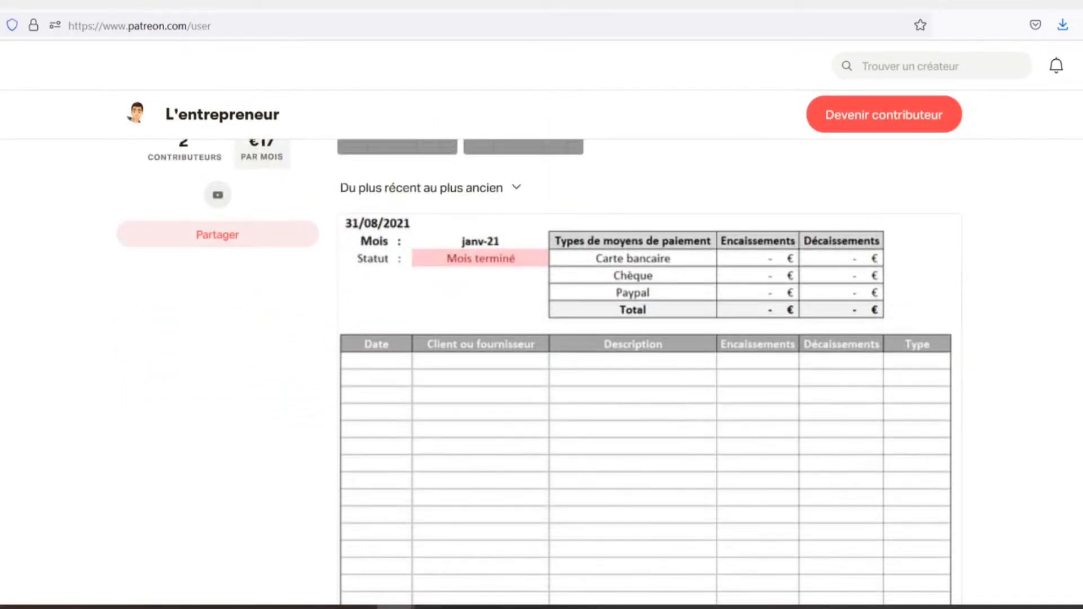
pyautogui.scroll(-2, 538, 371)
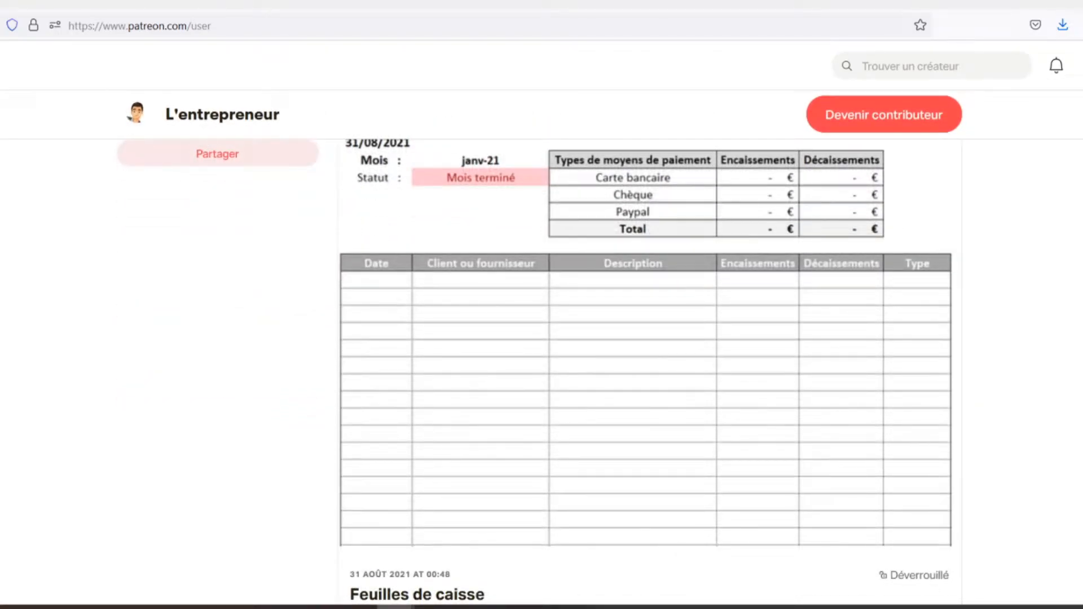
pyautogui.scroll(-2, 539, 372)
pyautogui.scroll(-2, 646, 372)
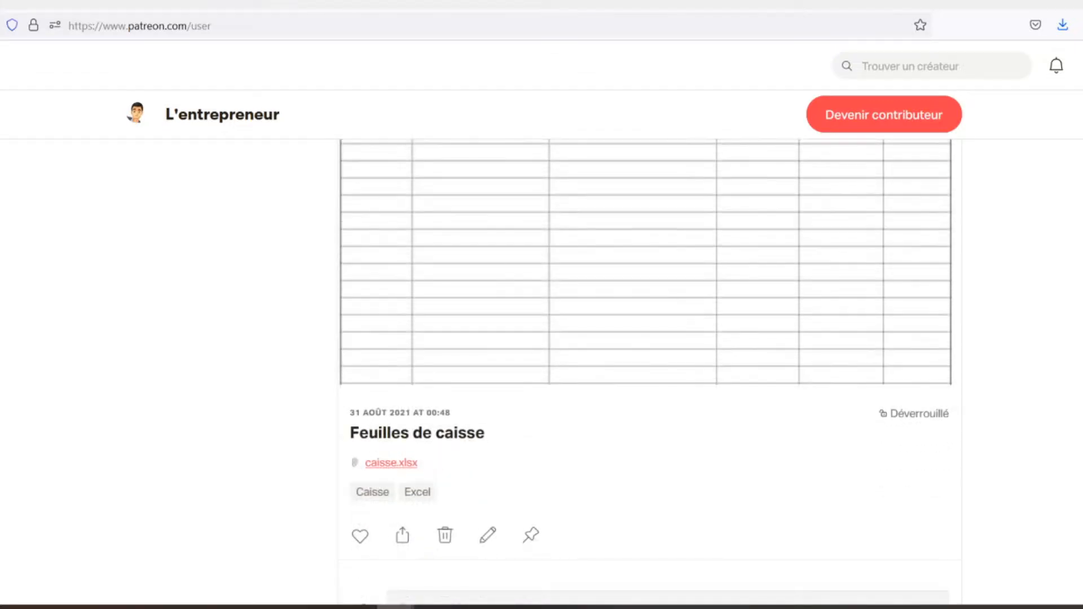
pyautogui.scroll(-2, 646, 373)
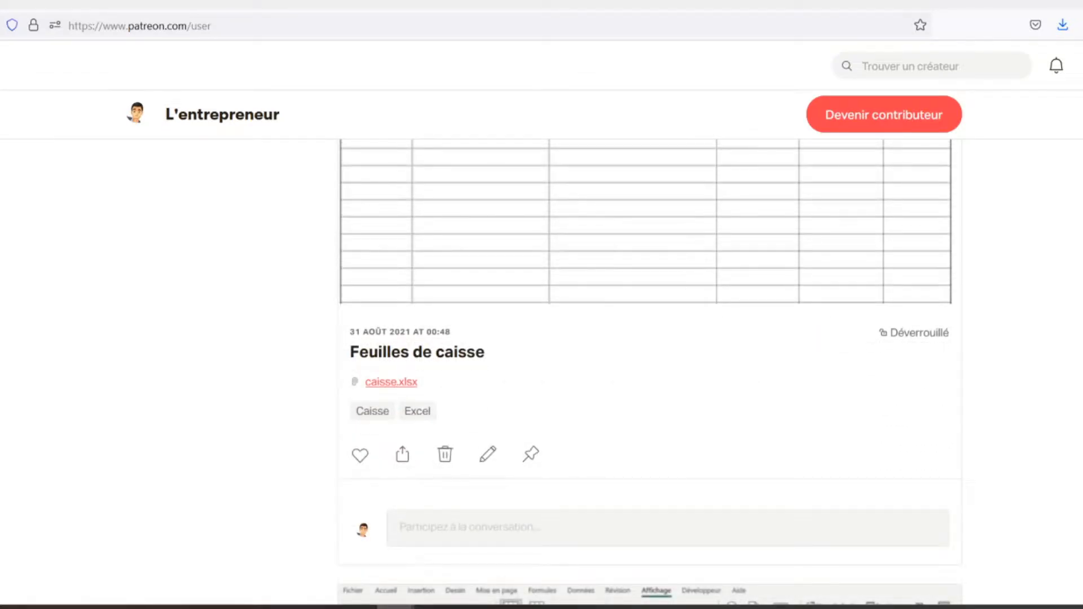
pyautogui.scroll(-2, 650, 374)
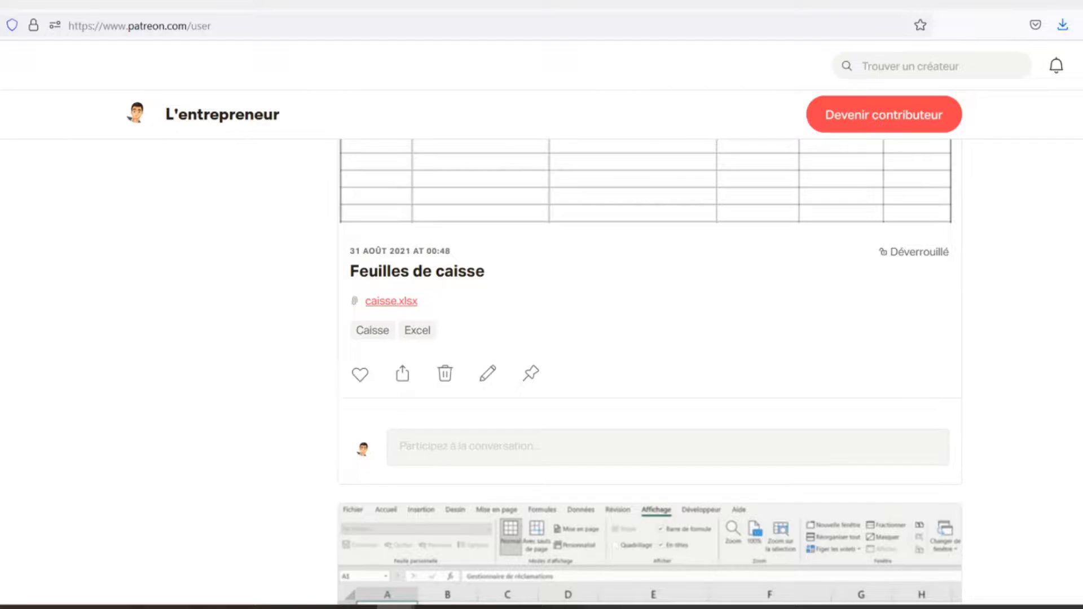
pyautogui.scroll(-2, 650, 374)
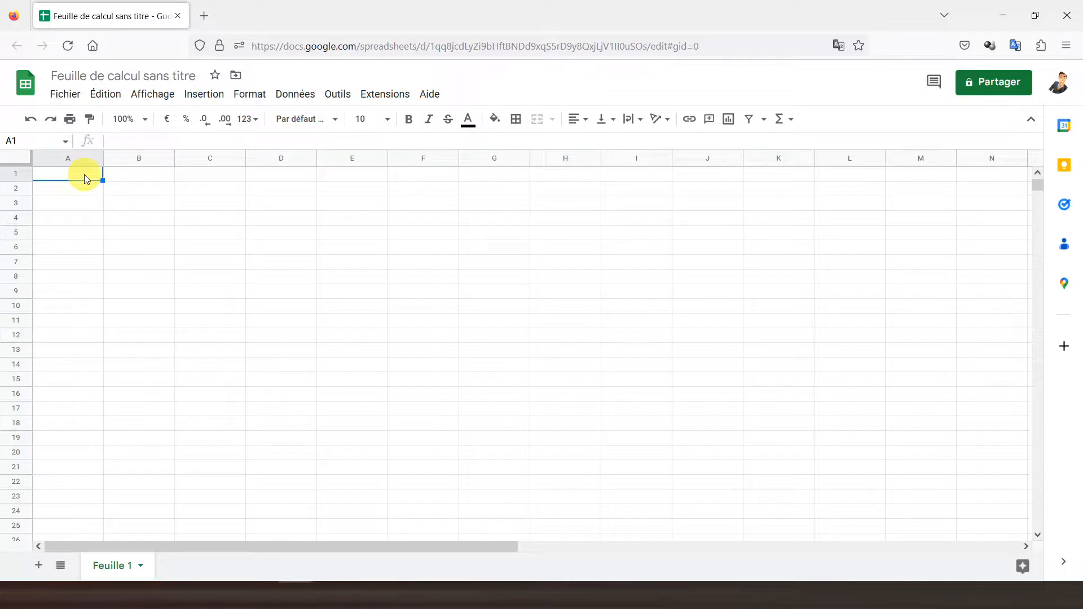
# Resize column A of the blank spreadsheet into a narrow margin column.
pyautogui.click(62, 159)
pyautogui.rightClick(60, 160)
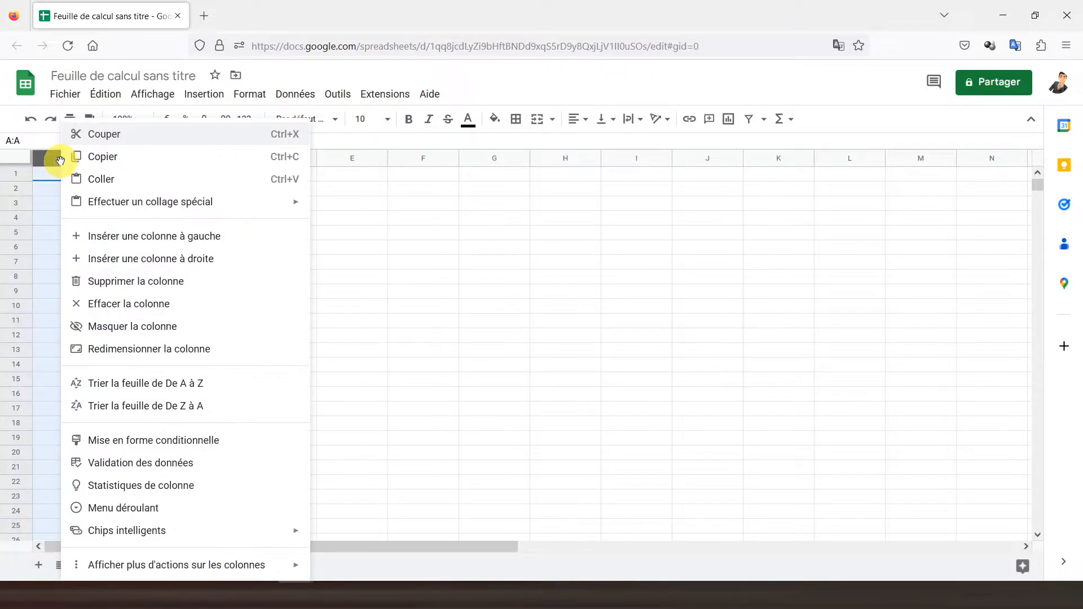
pyautogui.click(123, 351)
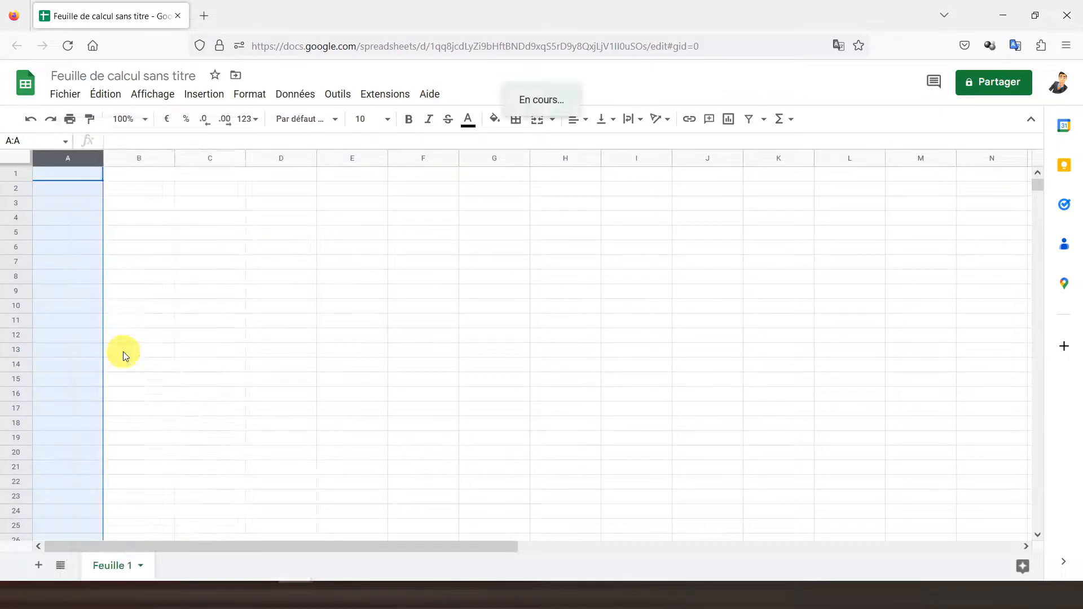
pyautogui.write('25')
pyautogui.press('Return')
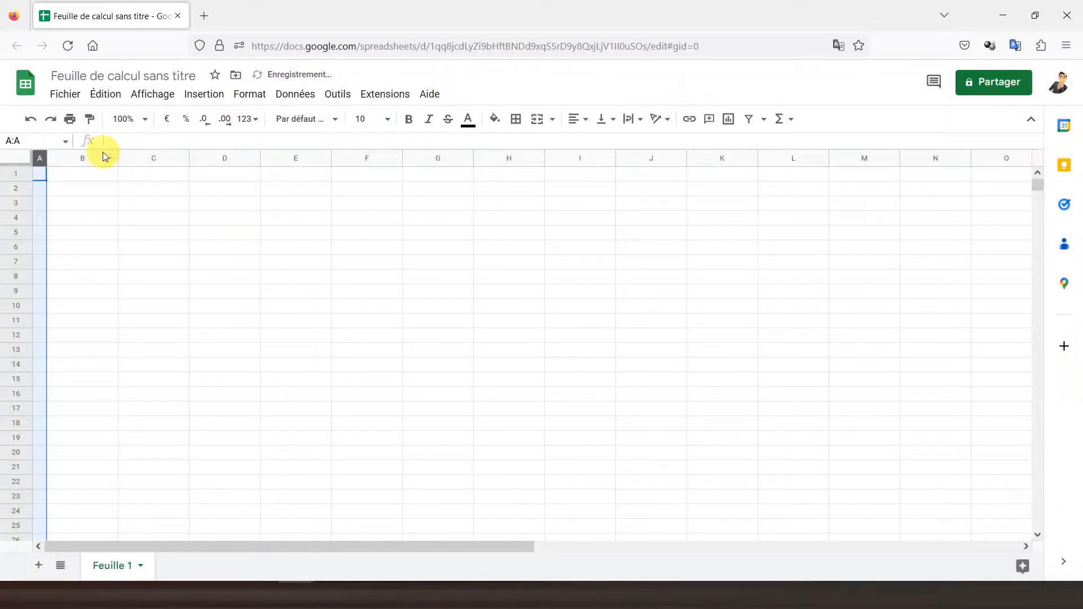
# Set the width of columns B and C to 25 pixels.
pyautogui.click(88, 160)
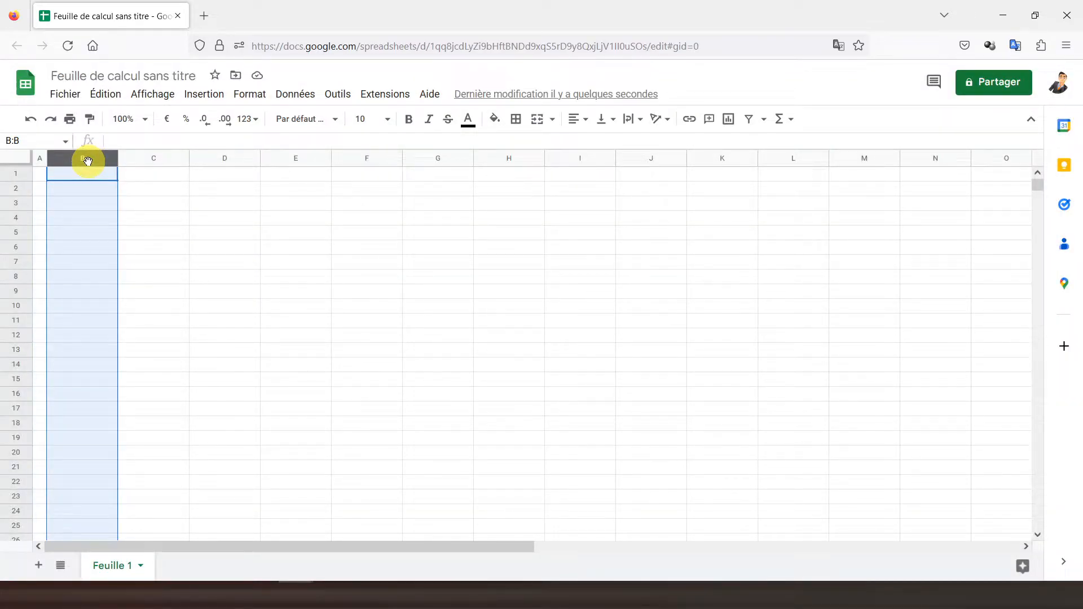
pyautogui.click(88, 164)
pyautogui.click(121, 183)
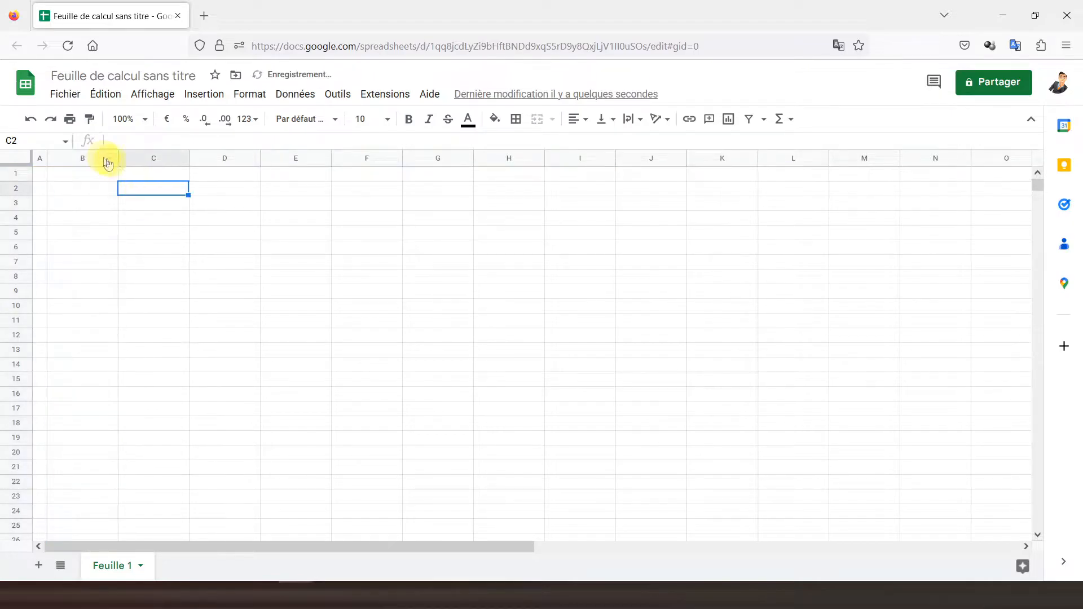
pyautogui.moveTo(100, 158); pyautogui.dragTo(133, 160)
pyautogui.rightClick(131, 161)
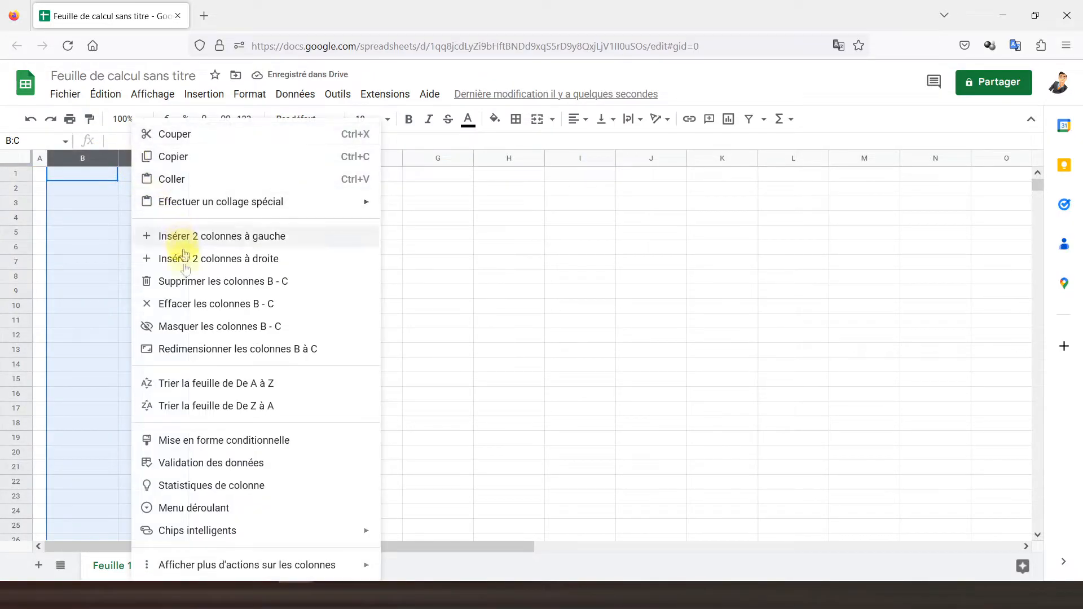
pyautogui.click(186, 349)
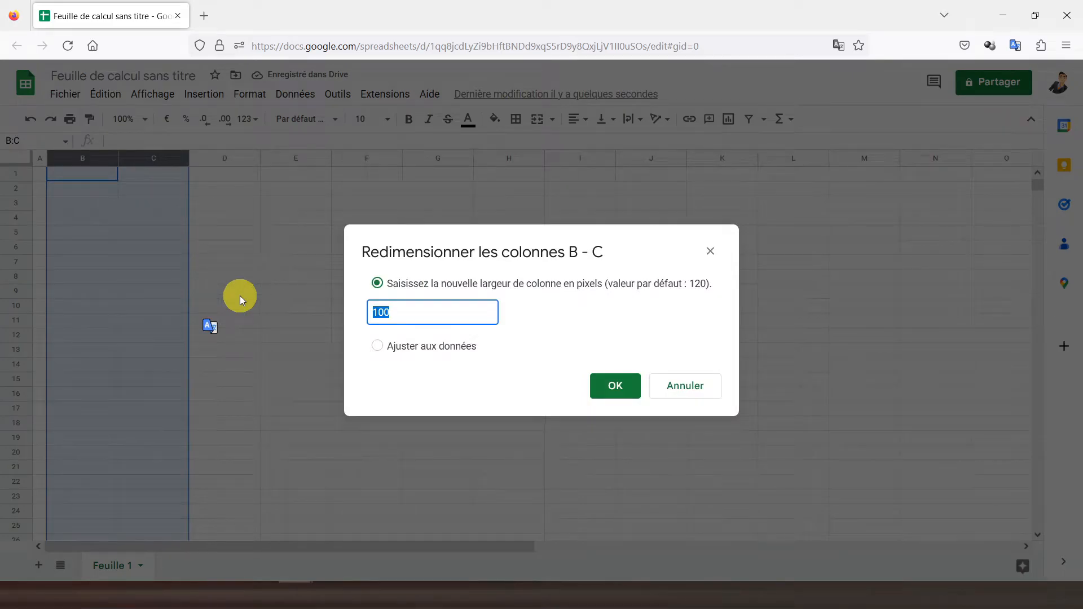
pyautogui.write('25')
pyautogui.press('Return')
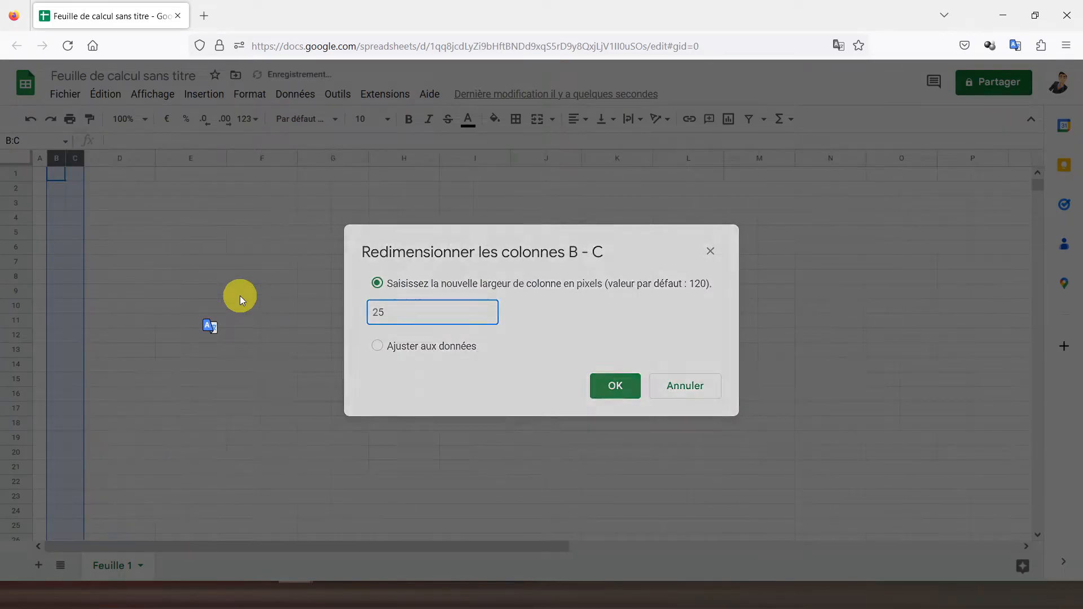
# Merge cells B1:H2 and enter the title "Questionnaire à choix multiple" in the merged cell.
pyautogui.click(59, 174)
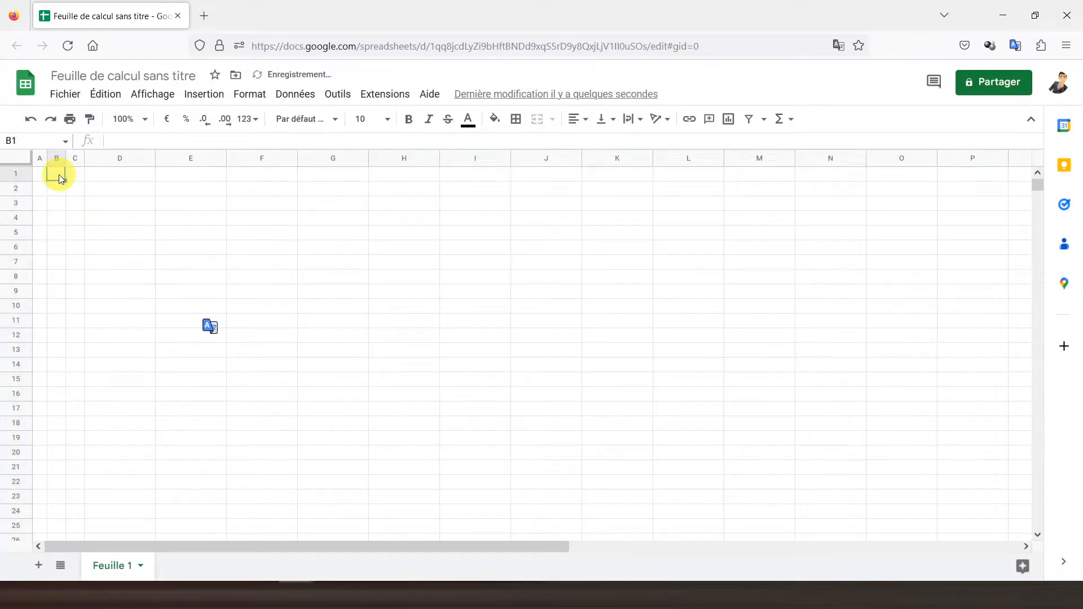
pyautogui.moveTo(59, 174); pyautogui.dragTo(387, 195)
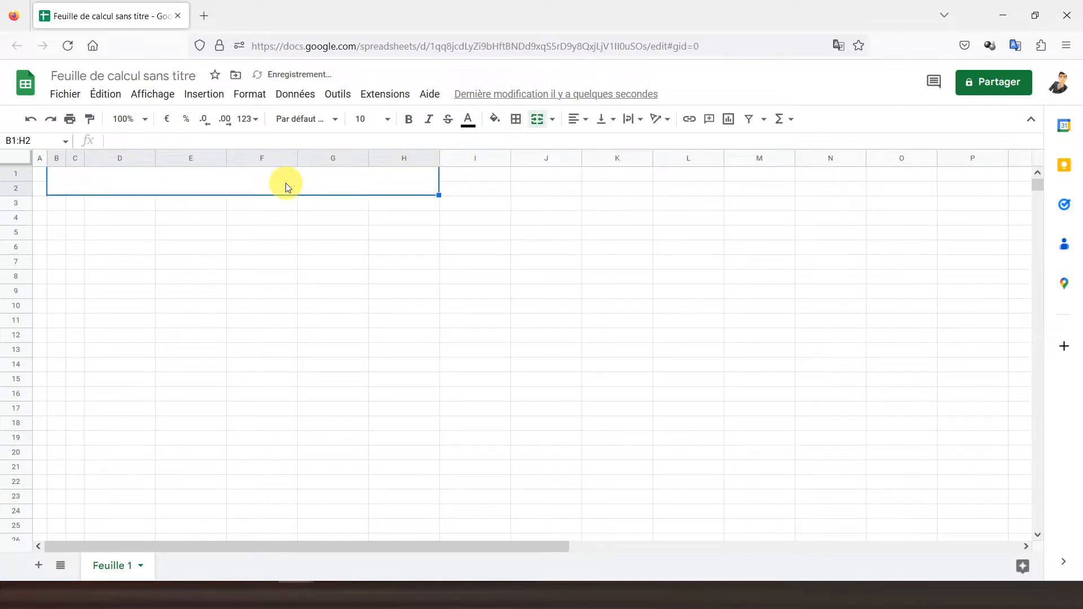
pyautogui.write('Quest')
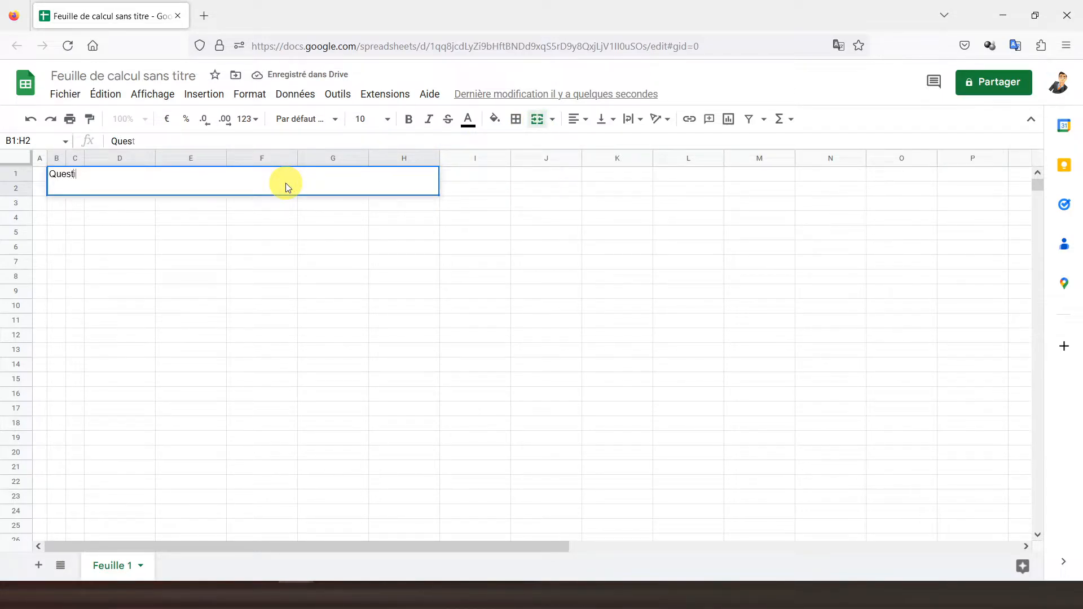
pyautogui.write('ionnaire à')
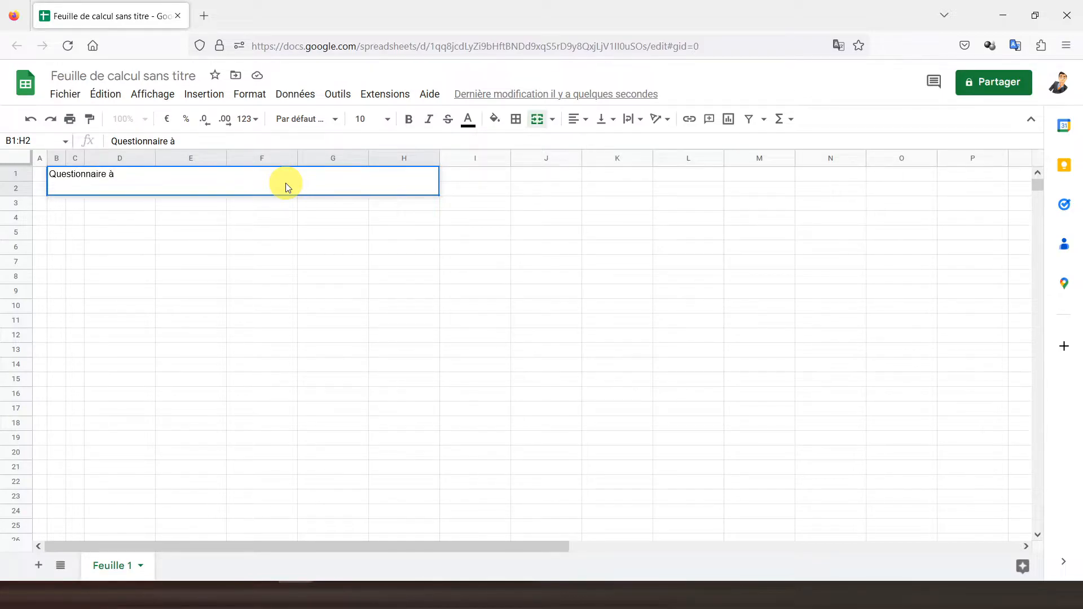
pyautogui.write(' choix multiple')
pyautogui.press('Return')
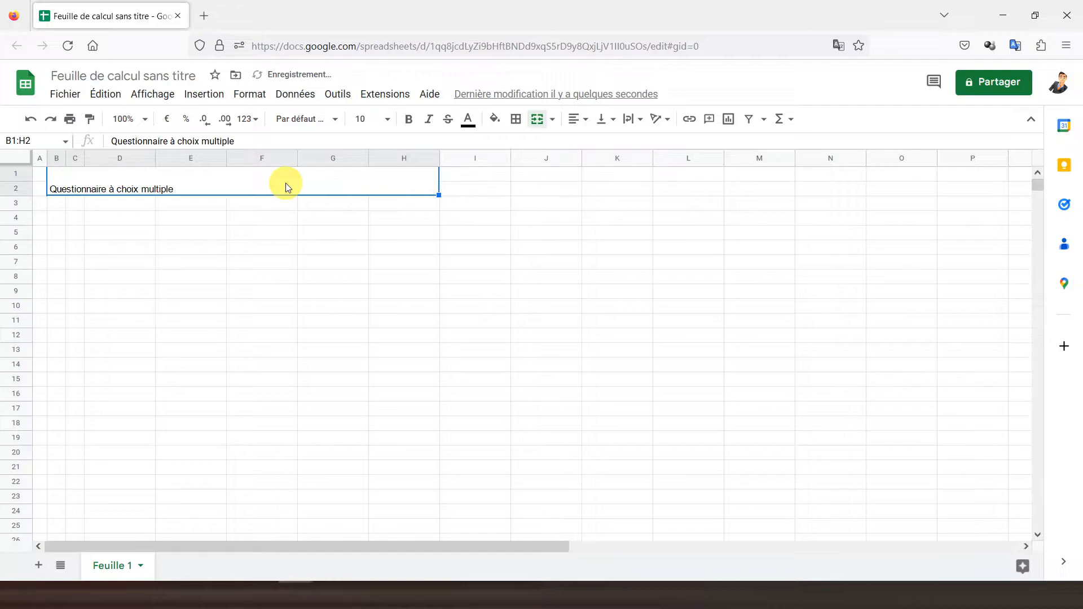
# Centre the title in B1:H2 both horizontally and vertically.
pyautogui.click(578, 119)
pyautogui.click(595, 143)
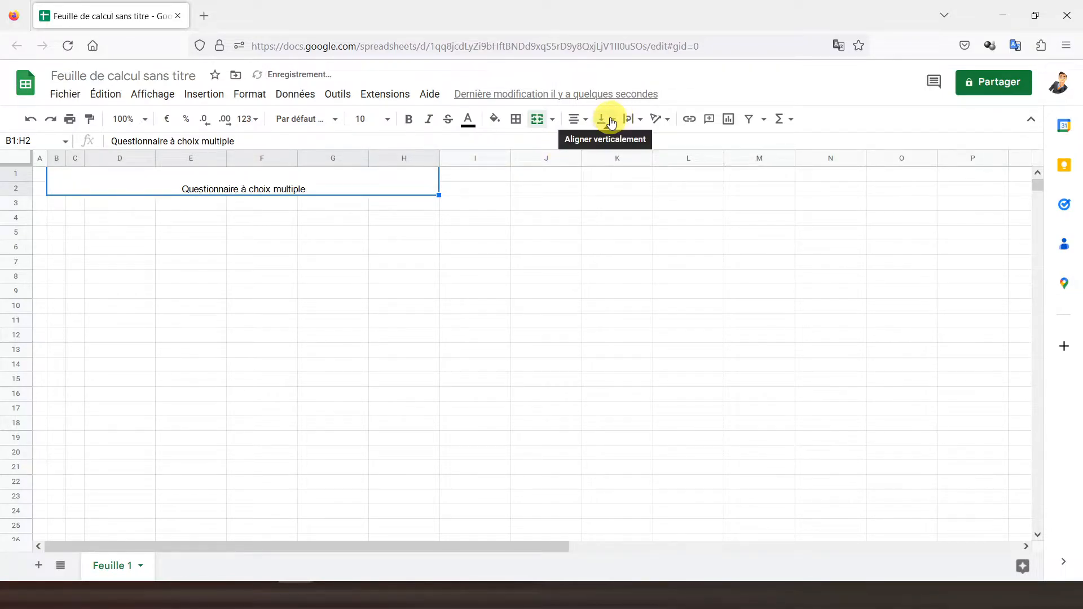
pyautogui.click(609, 119)
pyautogui.click(622, 145)
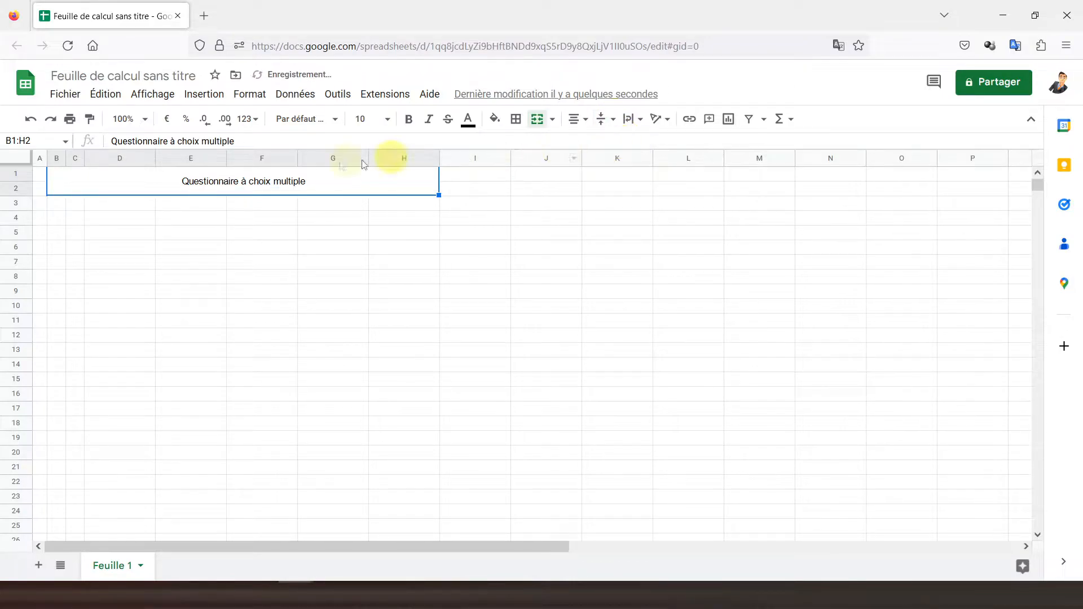
# Make the title in B1:H2 bold and set its font size to 18.
pyautogui.click(409, 119)
pyautogui.click(382, 119)
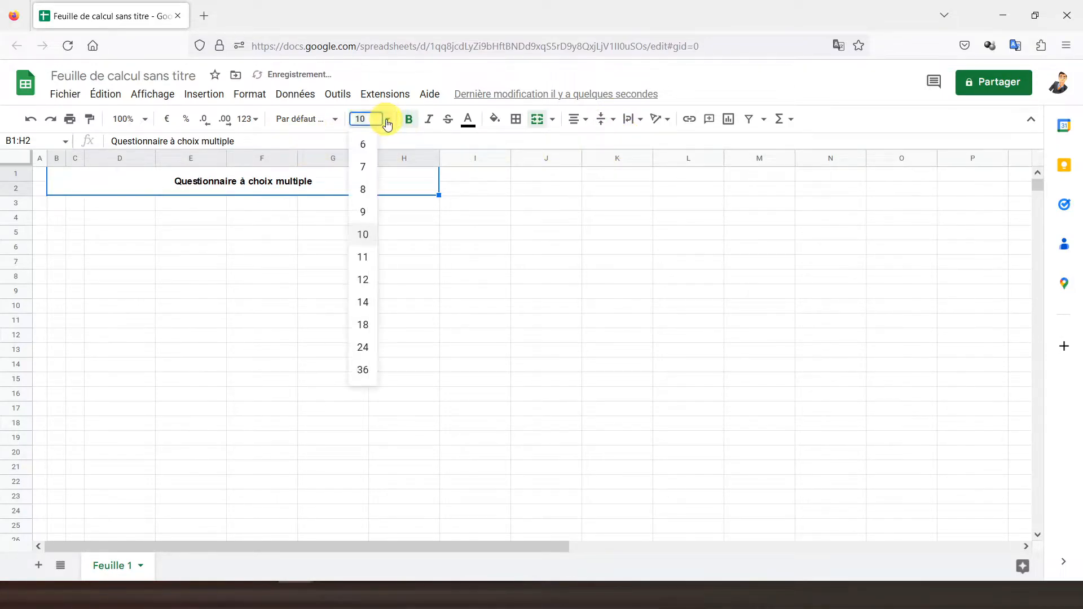
pyautogui.click(363, 301)
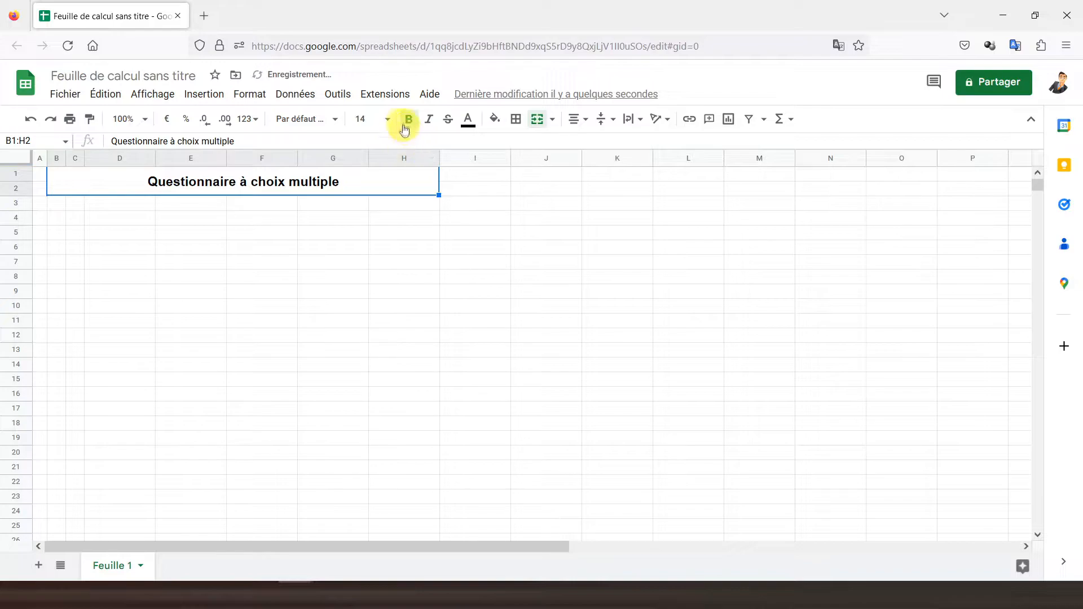
pyautogui.click(387, 119)
pyautogui.click(361, 326)
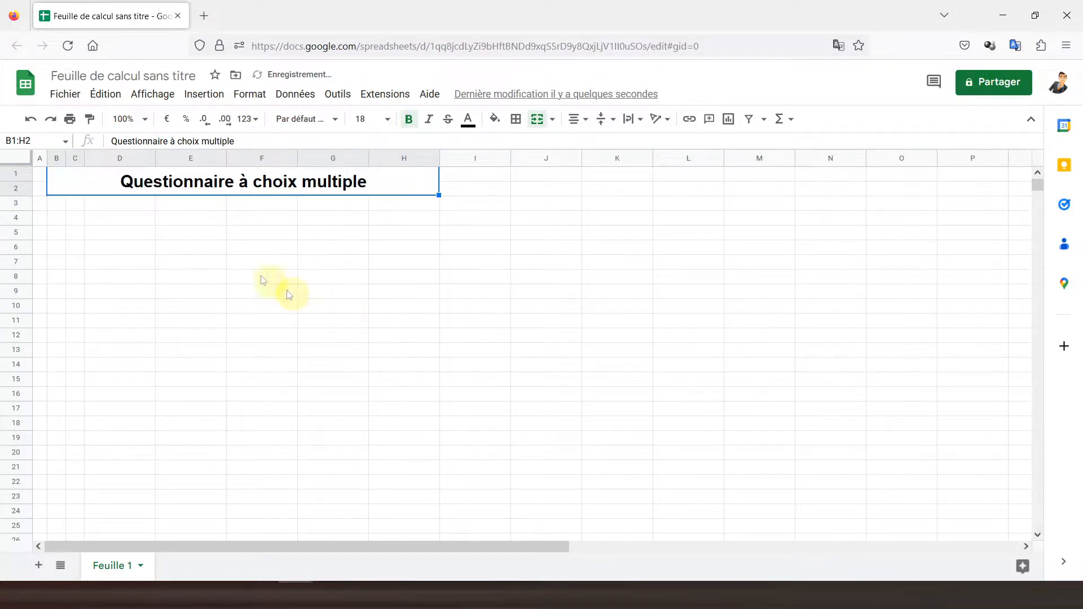
# Enter the question label "Q1" in cell B4.
pyautogui.click(75, 204)
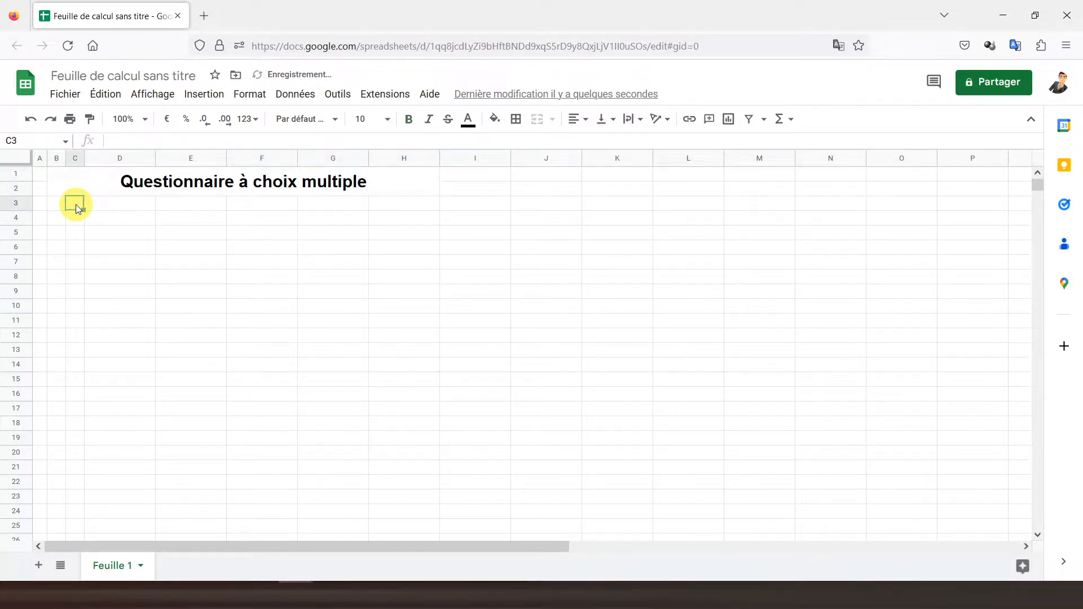
pyautogui.click(58, 217)
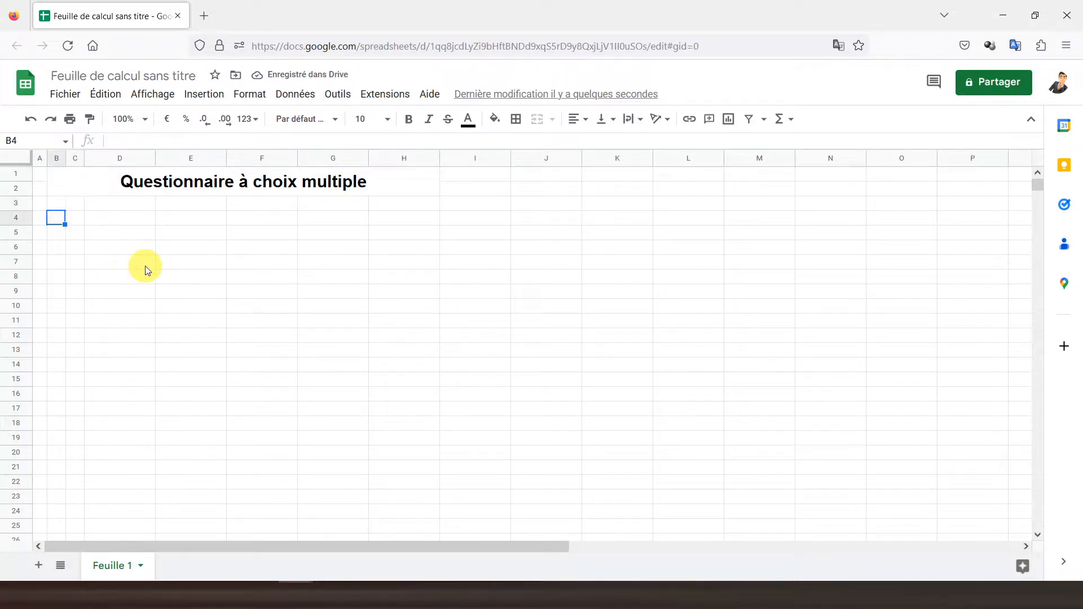
pyautogui.write('Q')
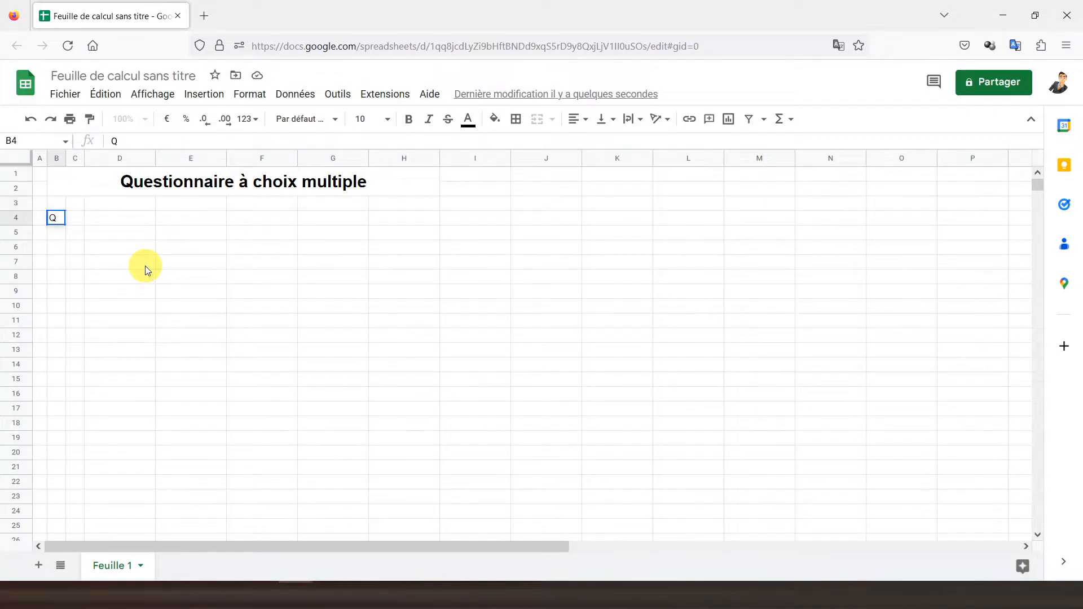
pyautogui.write('1')
pyautogui.press('Tab')
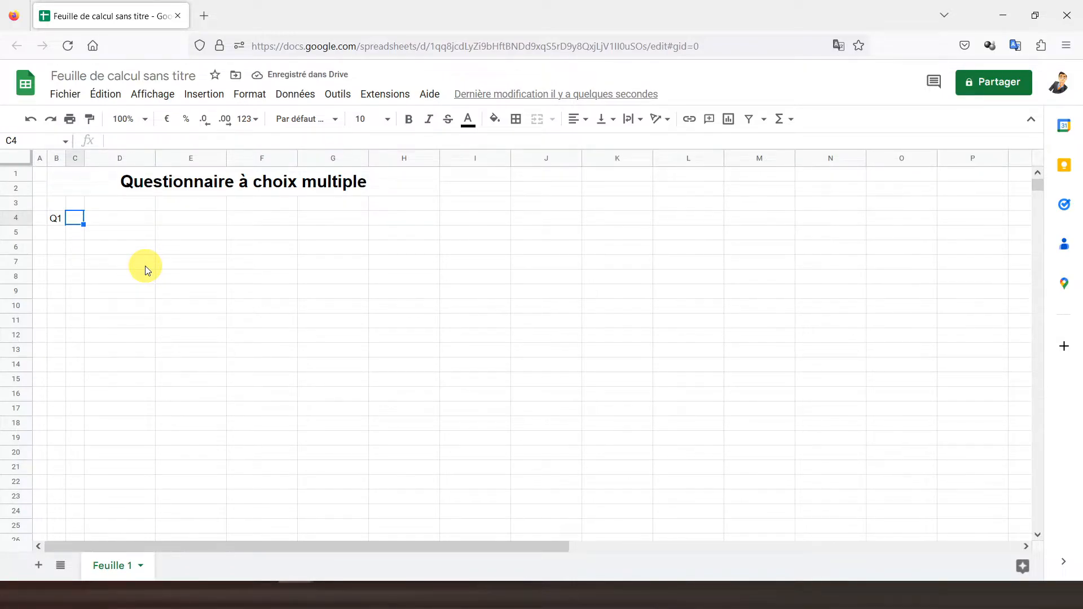
# Merge cells C4:G5 beside the Q1 label and fill the merged cell with light grey.
pyautogui.moveTo(73, 221); pyautogui.dragTo(331, 236)
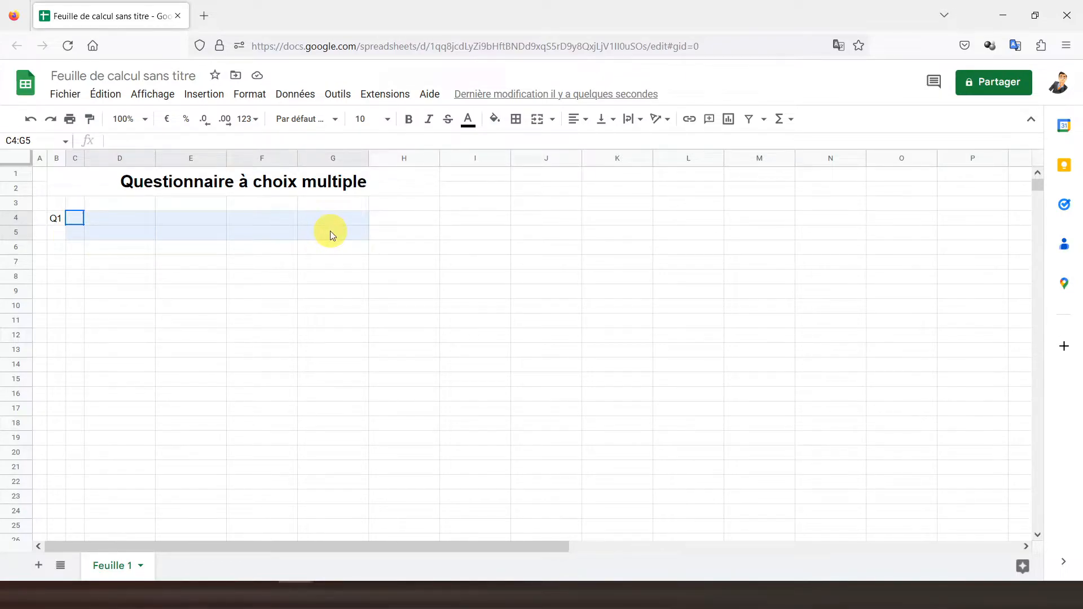
pyautogui.moveTo(331, 231); pyautogui.dragTo(330, 231)
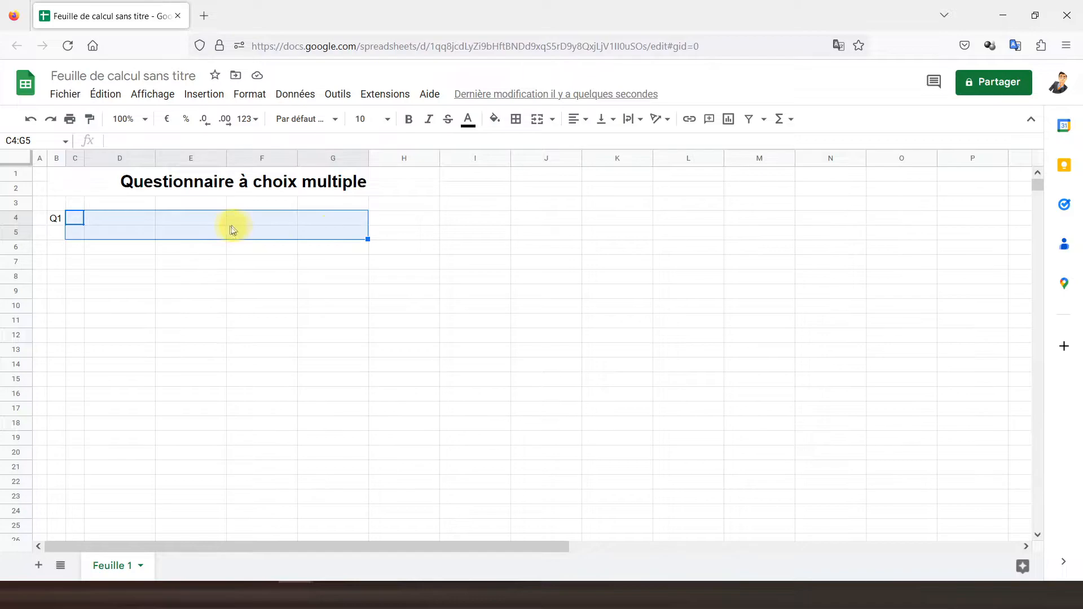
pyautogui.click(535, 126)
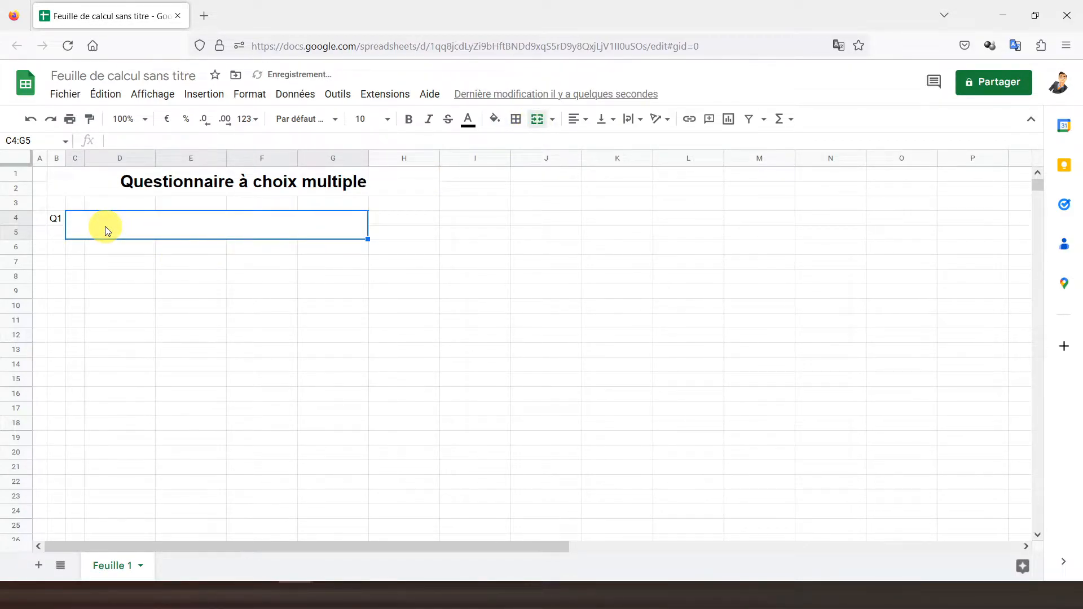
pyautogui.click(502, 123)
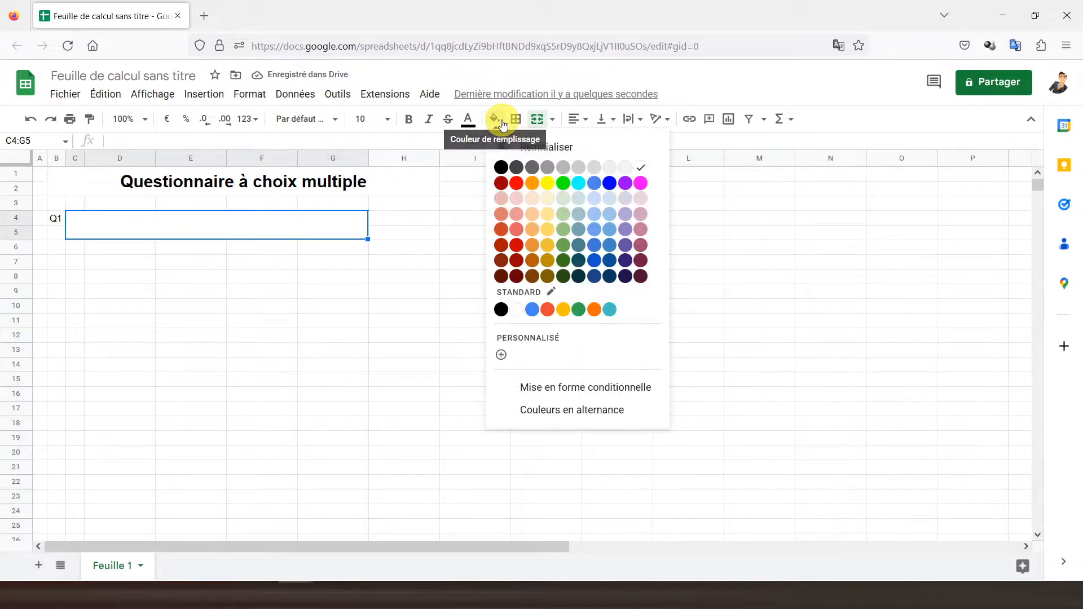
pyautogui.click(609, 167)
pyautogui.click(180, 269)
pyautogui.click(177, 229)
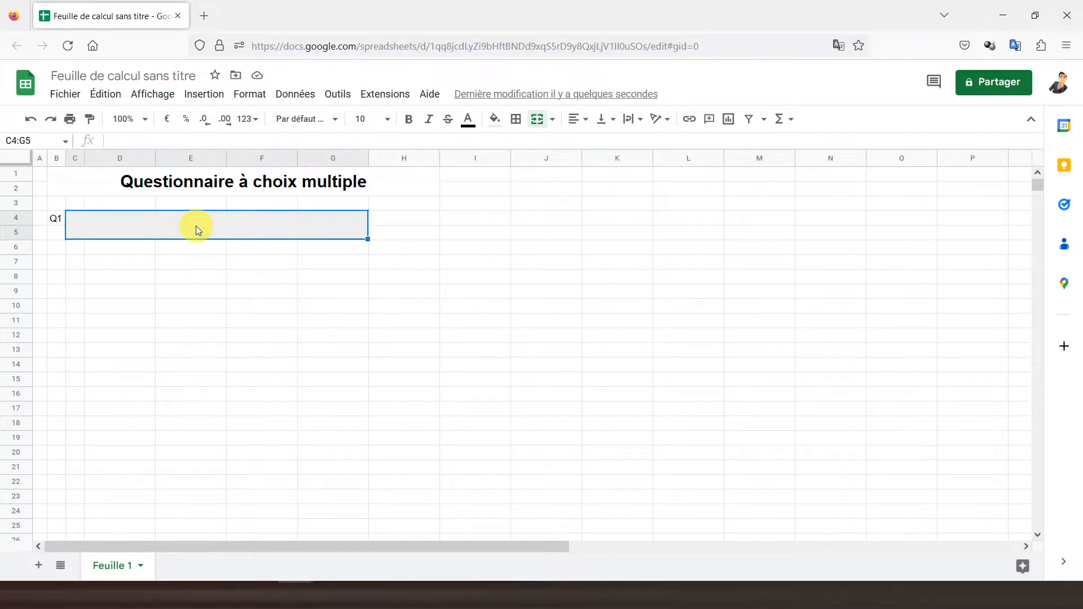
# Insert checkboxes in cells C6:C8 below the first question's grey box.
pyautogui.click(78, 252)
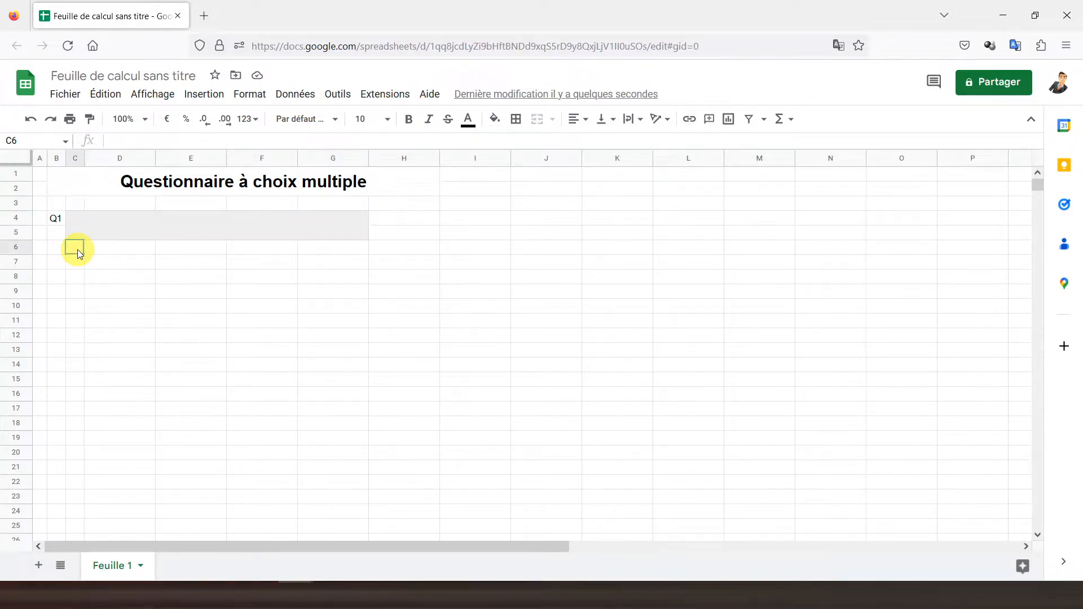
pyautogui.moveTo(77, 250); pyautogui.dragTo(76, 275)
pyautogui.click(210, 97)
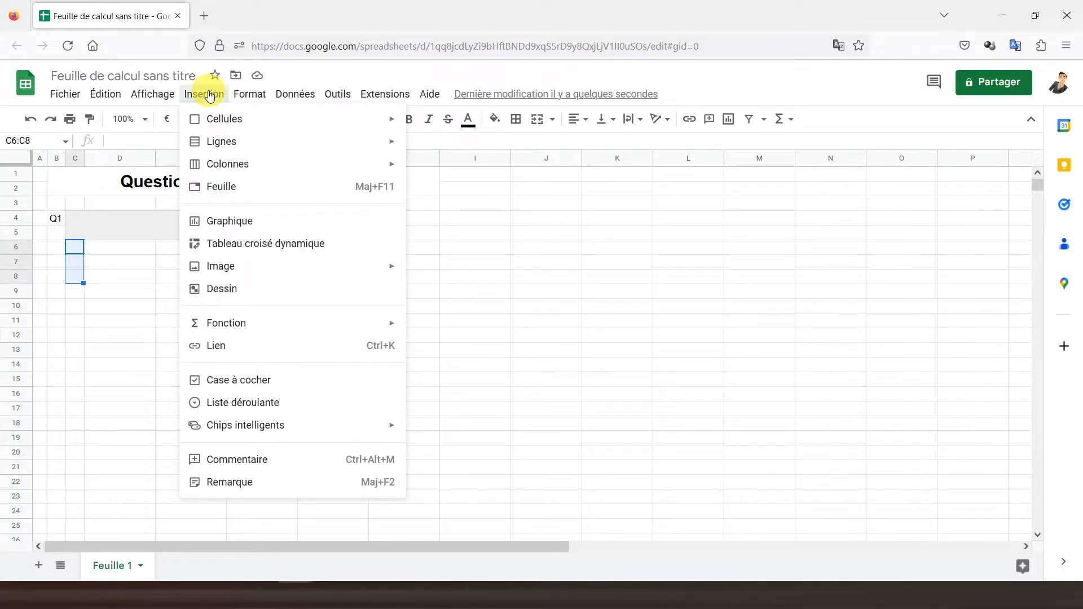
pyautogui.click(234, 381)
pyautogui.click(112, 252)
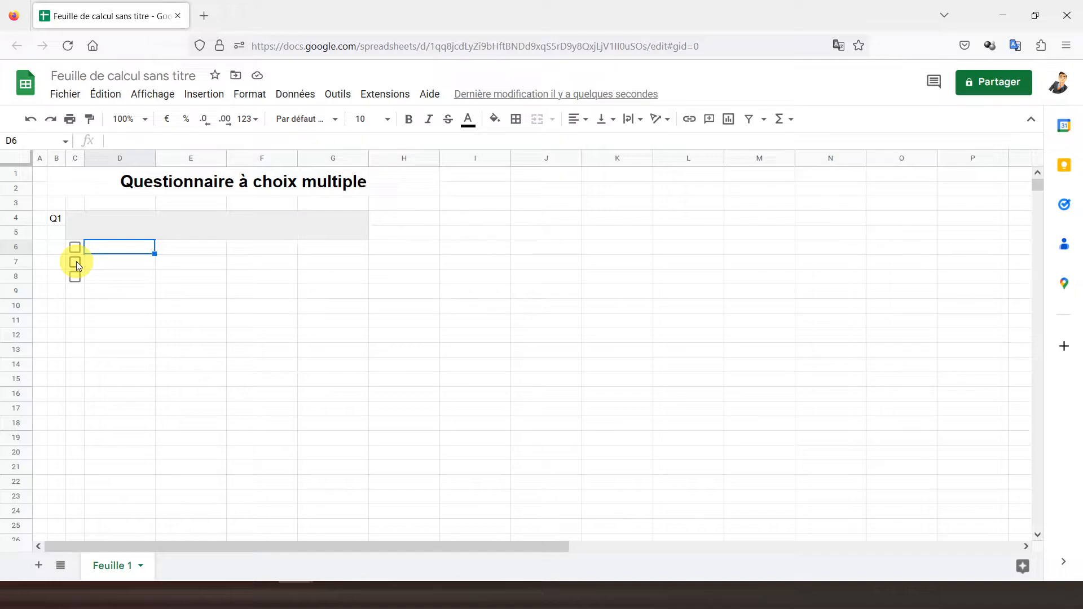
# Enter the question text "1+1 = ?" in the merged grey cell C4:G5.
pyautogui.click(81, 224)
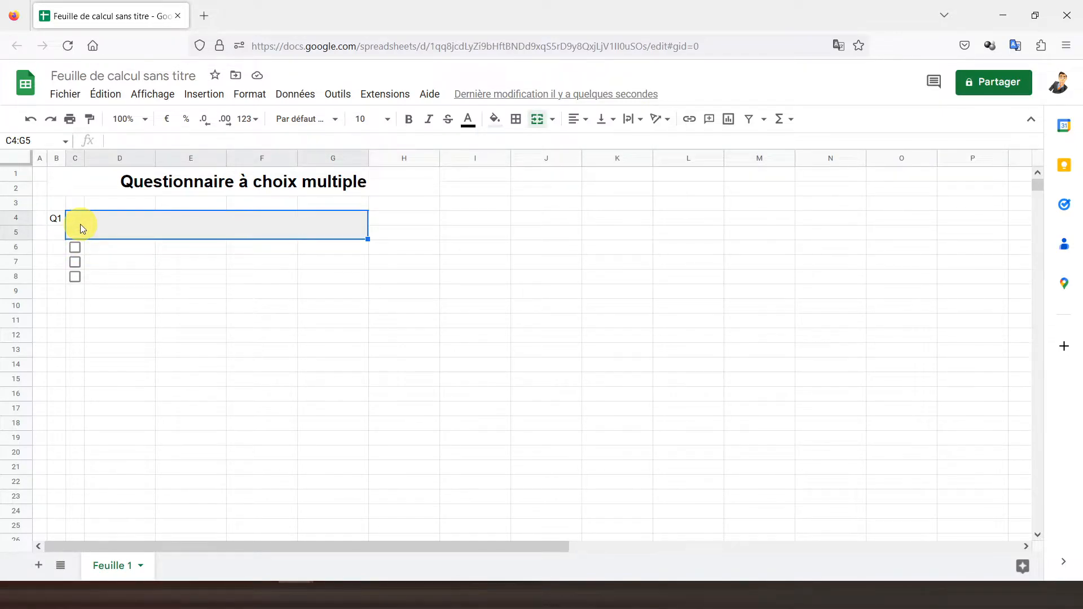
pyautogui.write('1+1 =')
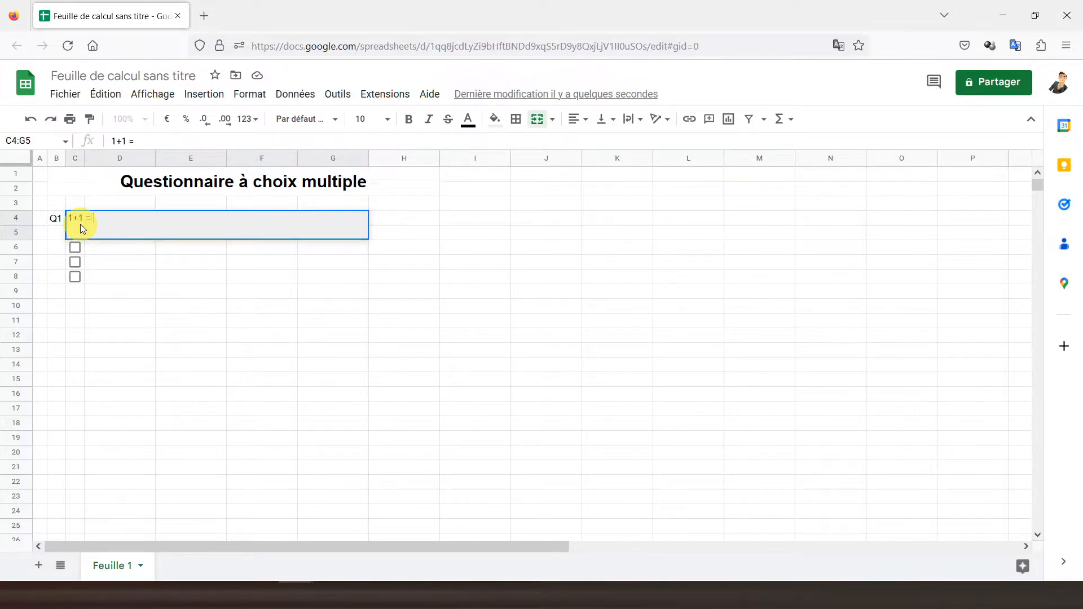
pyautogui.press('Return')
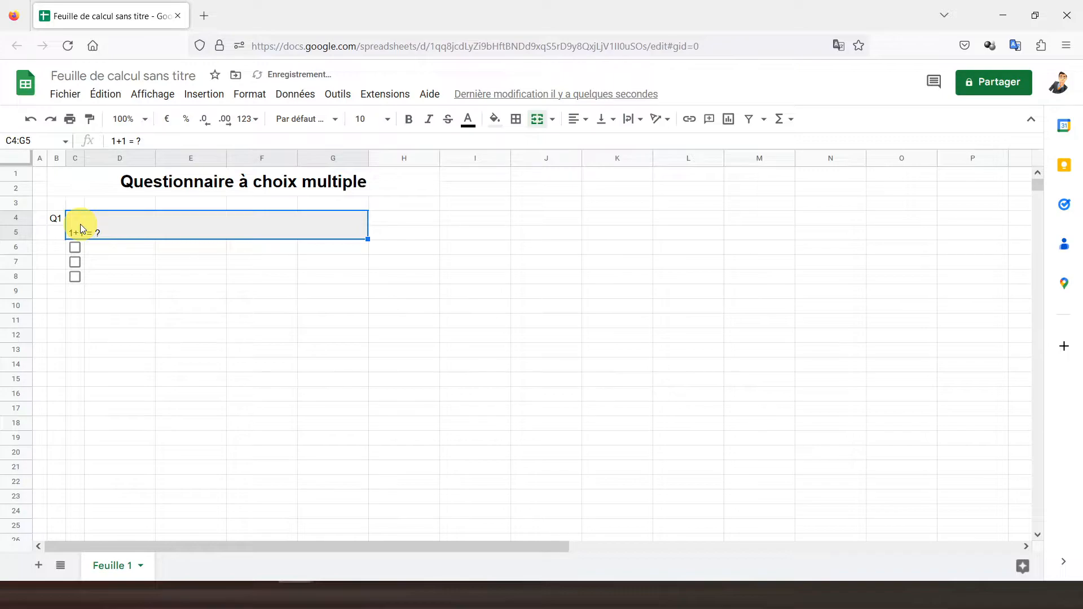
# Make the question text in C4:G5 bold and align it to the left and top of the cell.
pyautogui.press('Up')
pyautogui.click(81, 229)
pyautogui.click(408, 120)
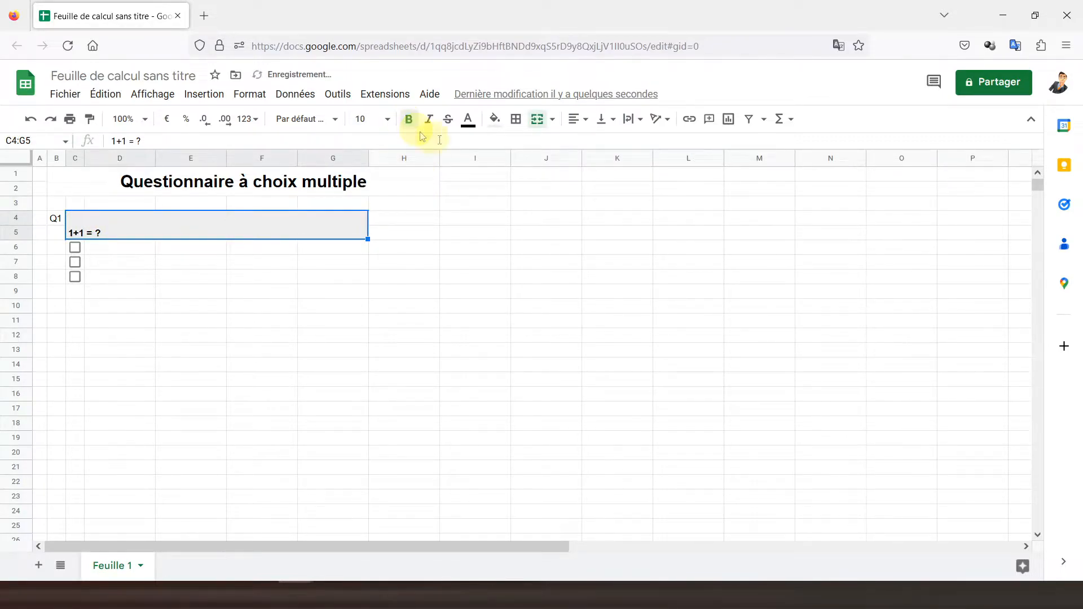
pyautogui.click(574, 119)
pyautogui.click(582, 144)
pyautogui.click(615, 123)
pyautogui.click(603, 145)
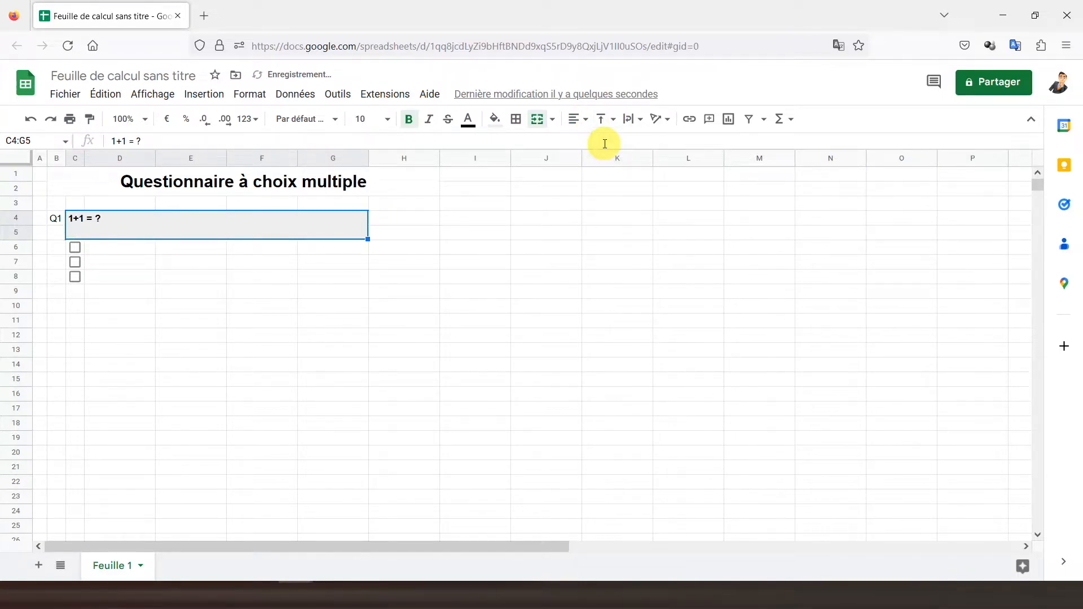
pyautogui.click(109, 262)
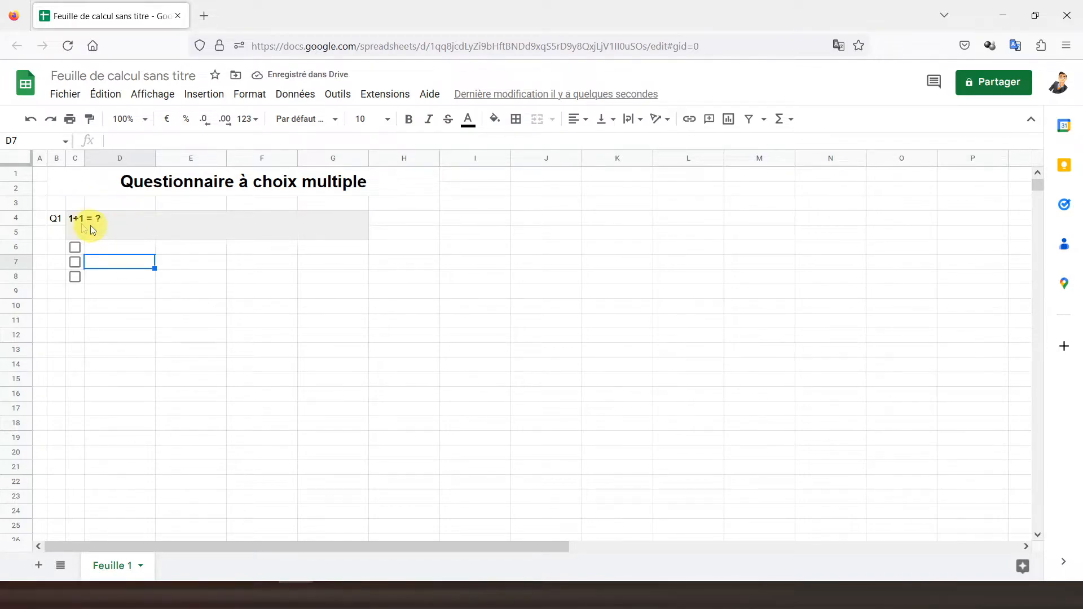
# Copy the question block B4:G8 and paste it at B10, B16, B22 and B28.
pyautogui.moveTo(57, 222); pyautogui.dragTo(291, 276)
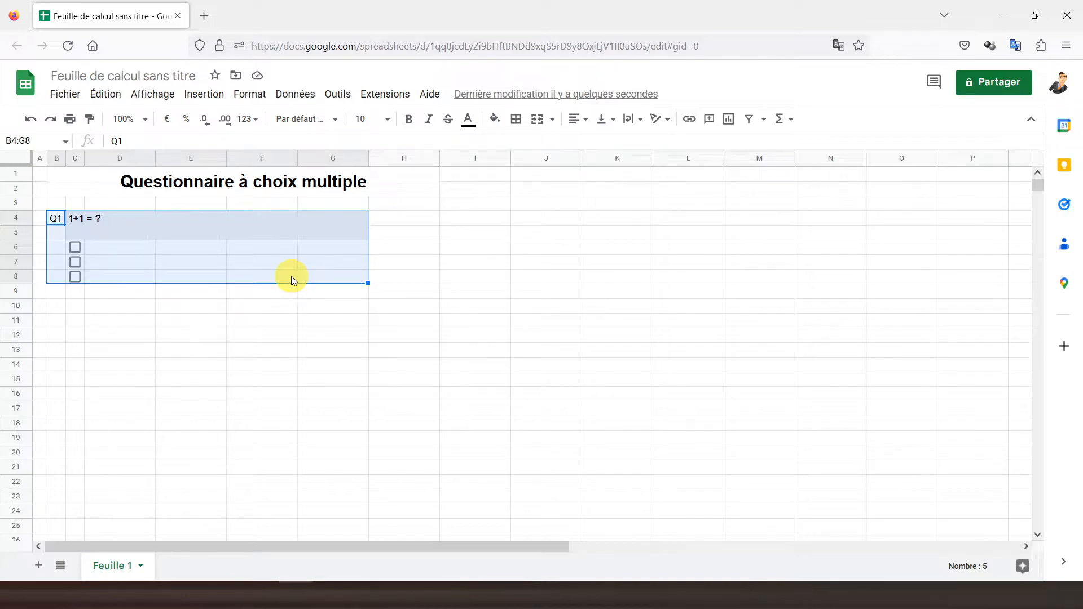
pyautogui.click(54, 305)
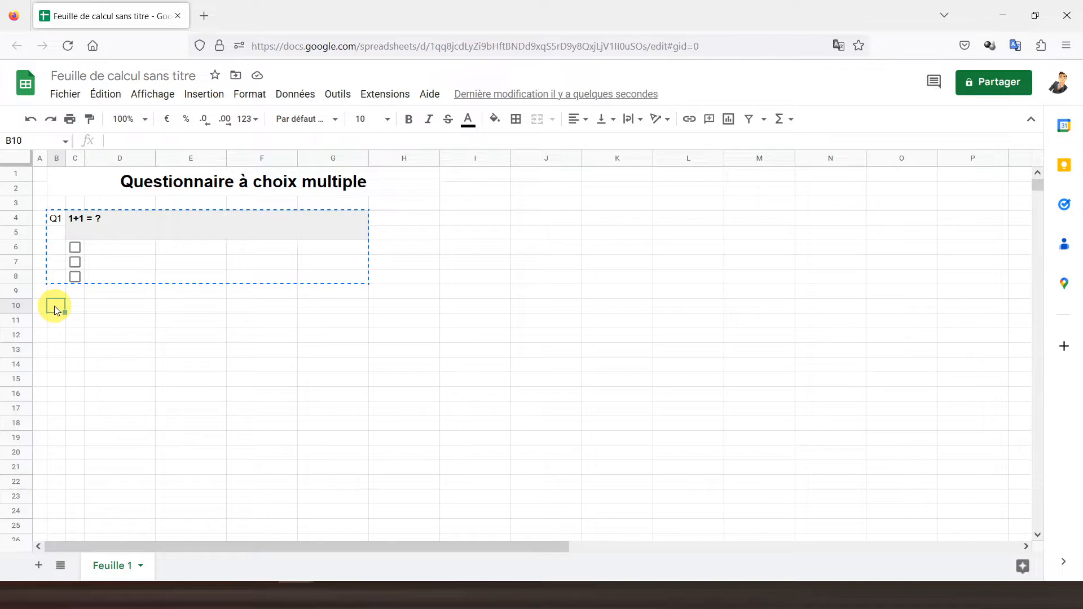
pyautogui.hotkey('ctrl', 'v')
pyautogui.click(57, 395)
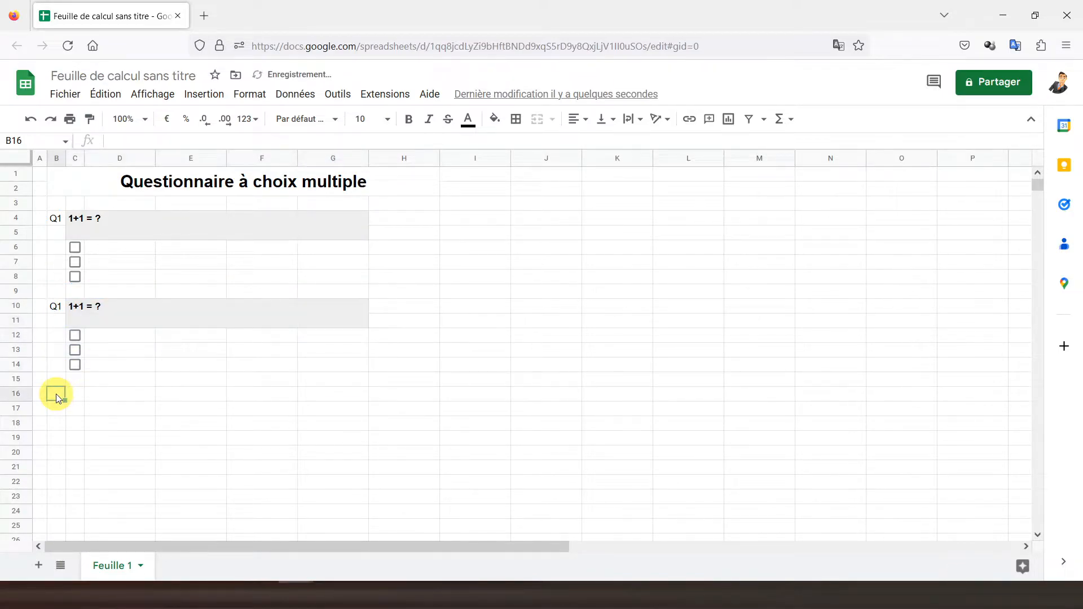
pyautogui.hotkey('ctrl', 'v')
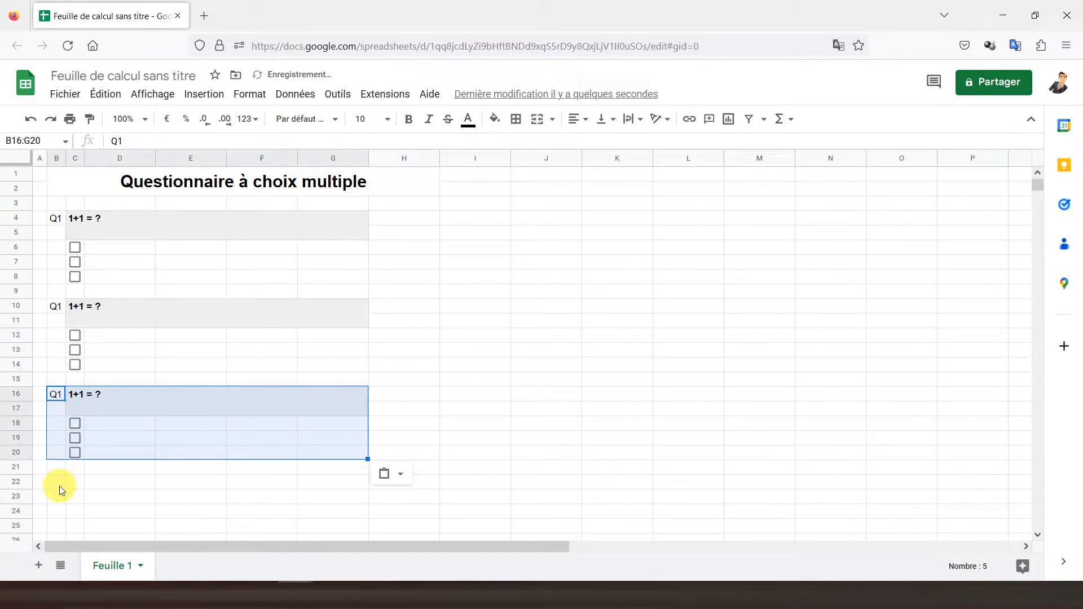
pyautogui.click(59, 484)
pyautogui.hotkey('ctrl', 'v')
pyautogui.scroll(-7, 59, 486)
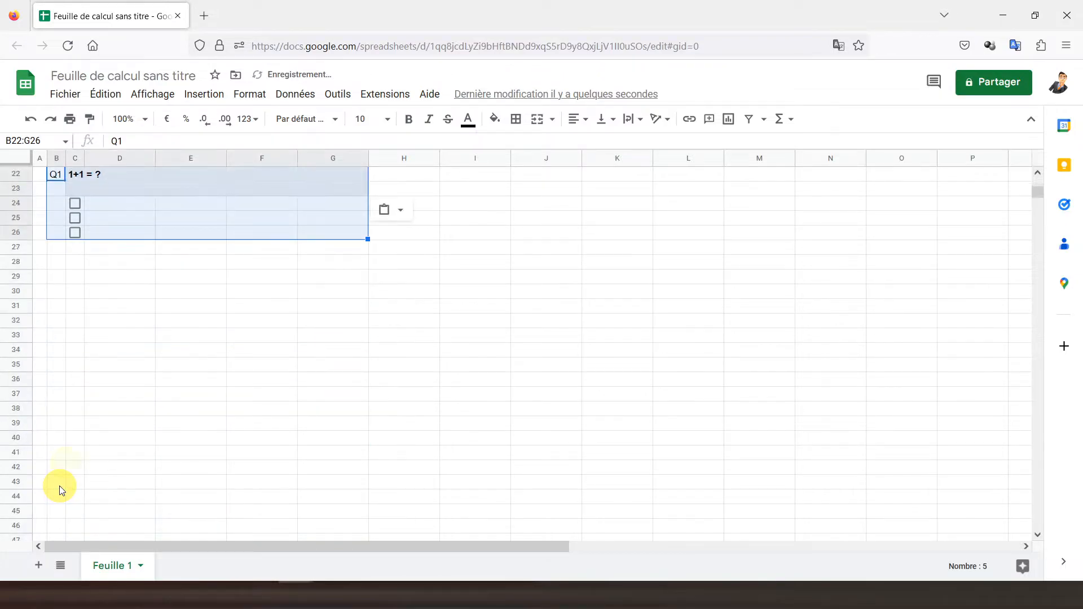
pyautogui.click(59, 263)
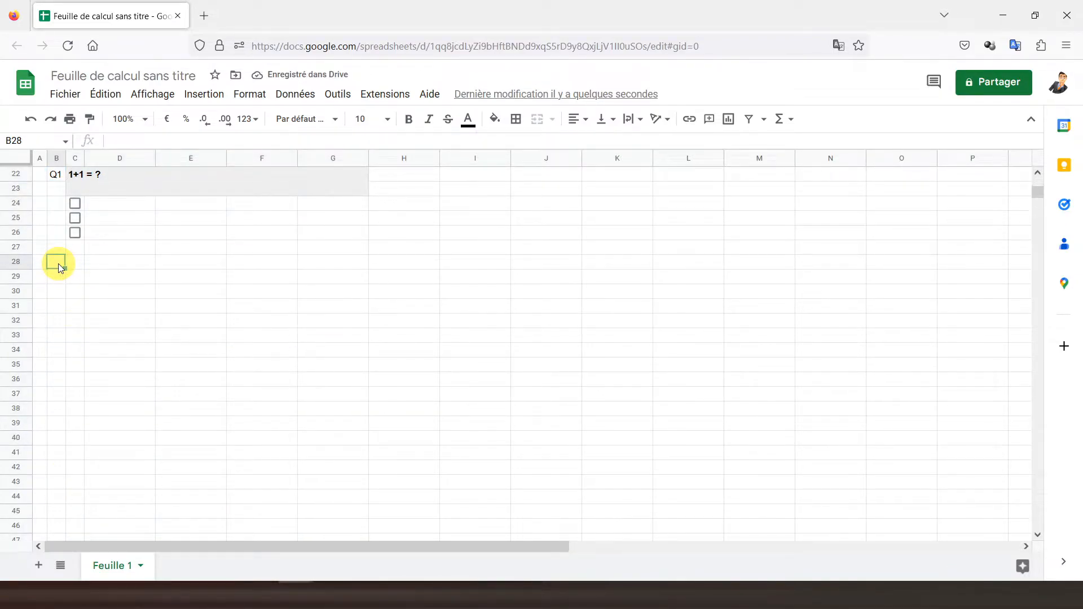
pyautogui.hotkey('ctrl', 'v')
# Change the label of the second question block in B10 to "Q2".
pyautogui.scroll(7, 59, 263)
pyautogui.click(56, 305)
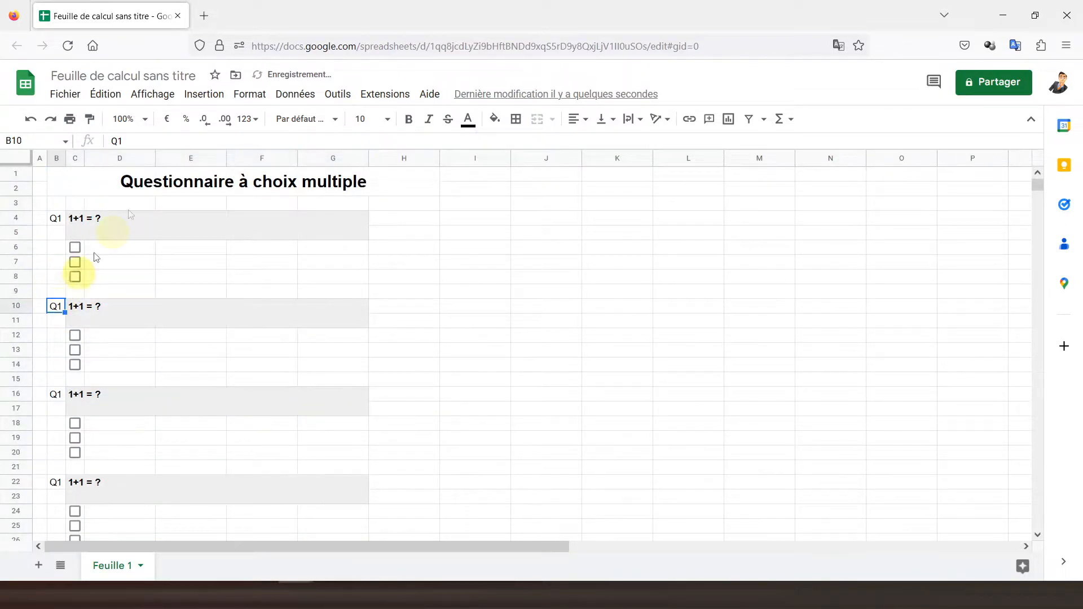
pyautogui.click(149, 140)
pyautogui.press('BackSpace')
pyautogui.write('2')
pyautogui.press('Return')
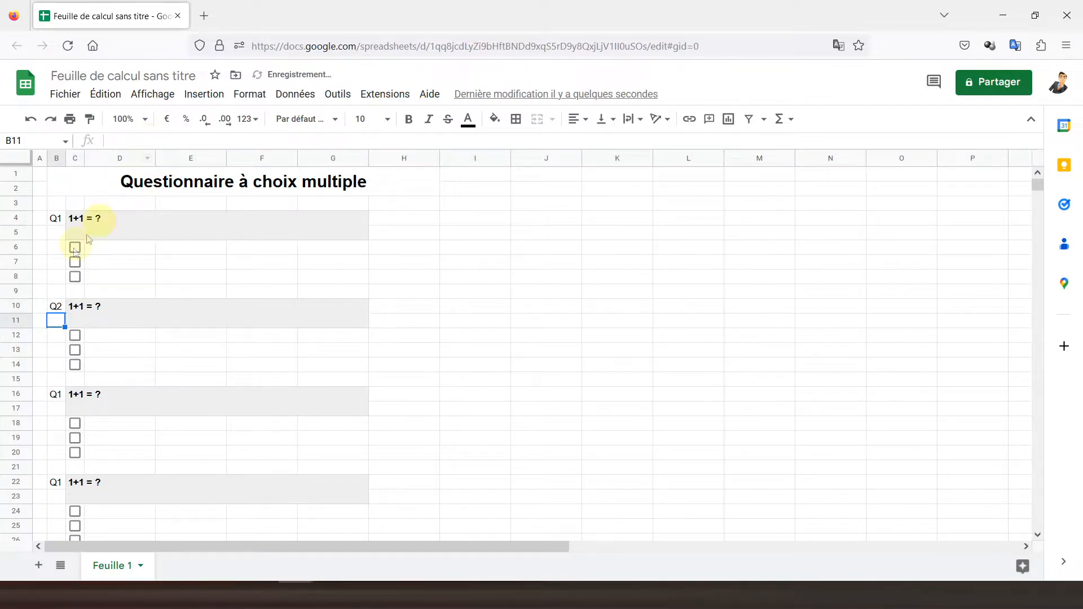
# Change the label of the third question block in B16 to "Q3".
pyautogui.click(55, 393)
pyautogui.click(140, 142)
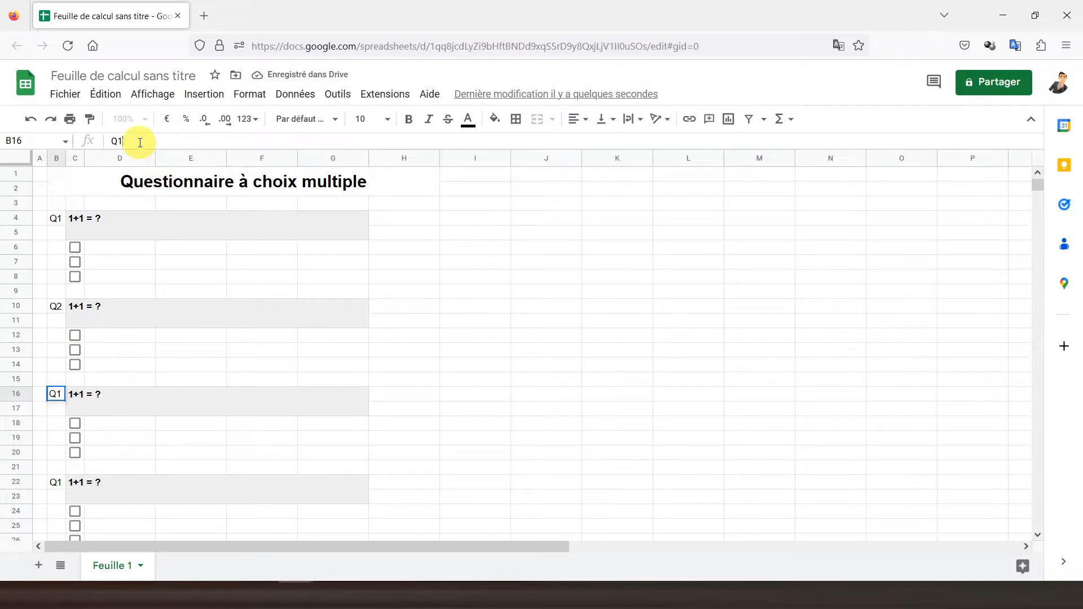
pyautogui.press('BackSpace')
pyautogui.write('3')
pyautogui.press('Return')
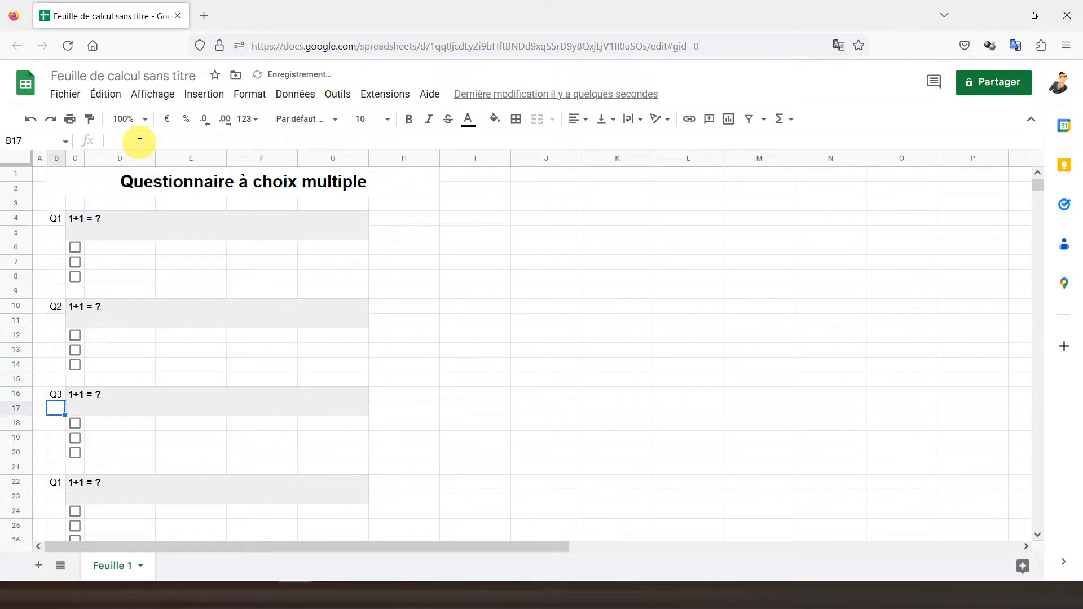
# Change the label of the fourth question block in B22 to "Q4".
pyautogui.click(55, 481)
pyautogui.click(145, 138)
pyautogui.press('BackSpace')
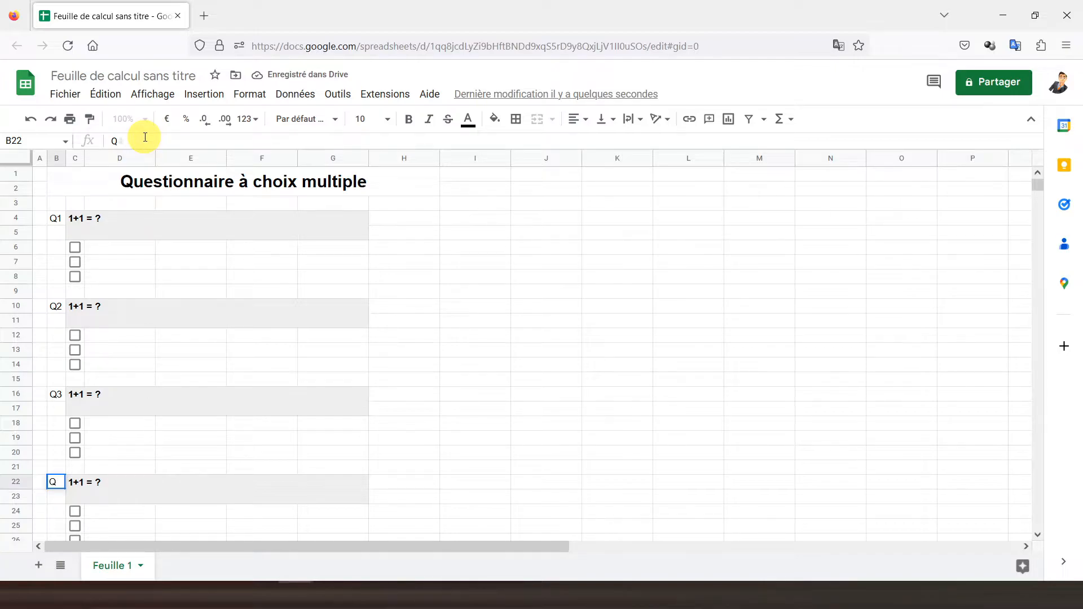
pyautogui.press('Return')
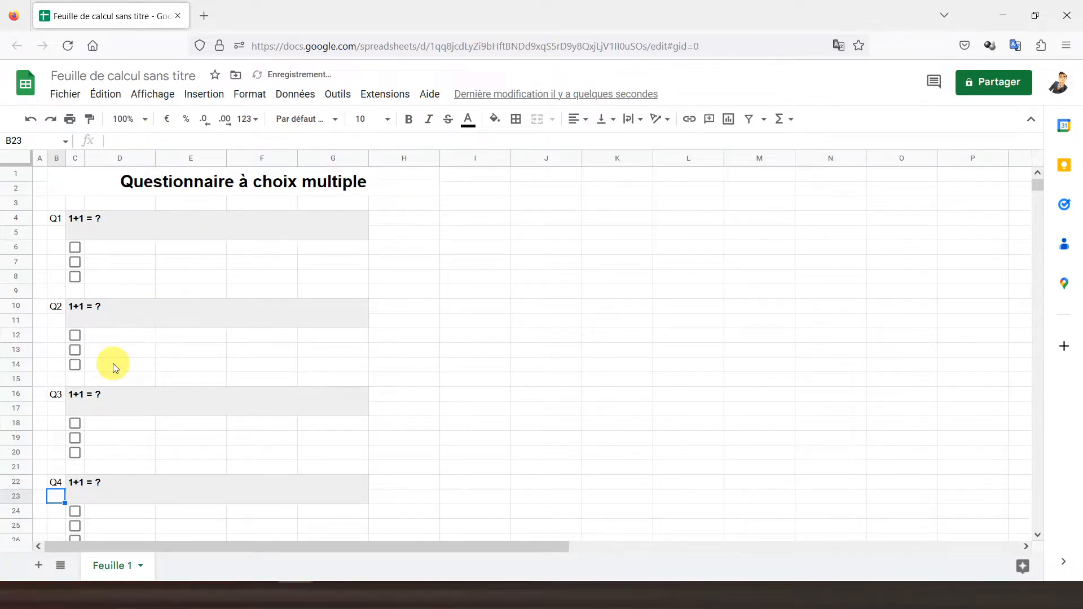
# Change the label of the fifth question block in B28 to "Q5".
pyautogui.scroll(-5, 113, 364)
pyautogui.click(56, 262)
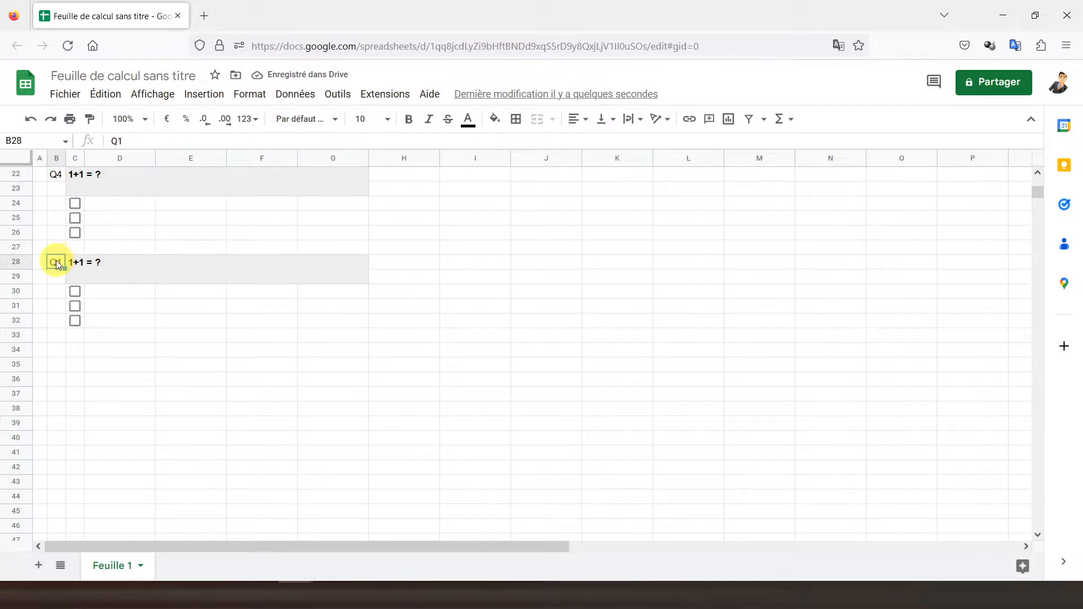
pyautogui.click(148, 142)
pyautogui.click(150, 140)
pyautogui.press('BackSpace')
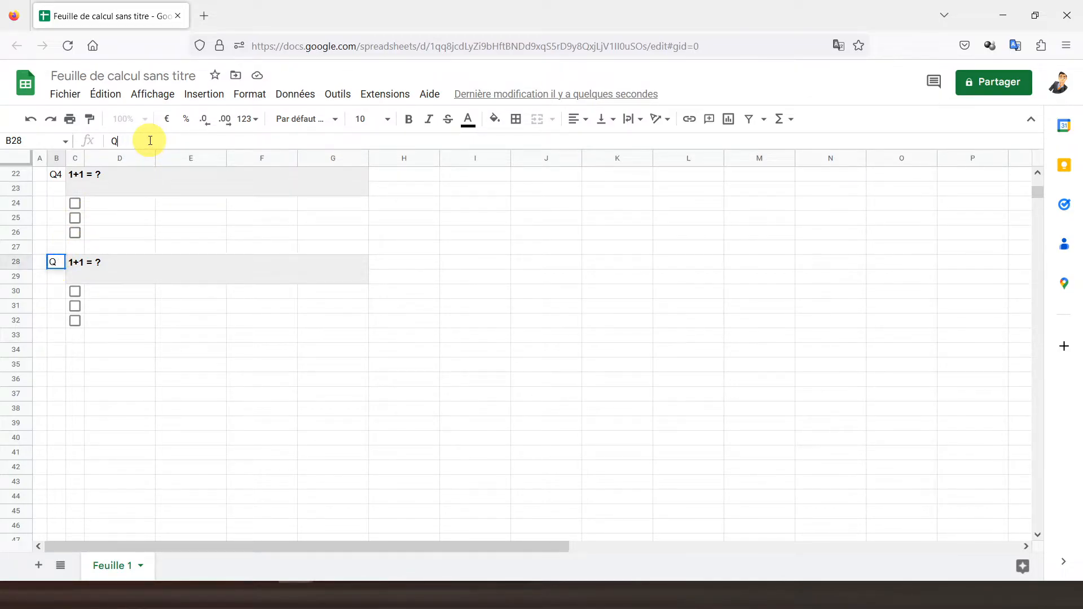
pyautogui.write('5')
pyautogui.press('Return')
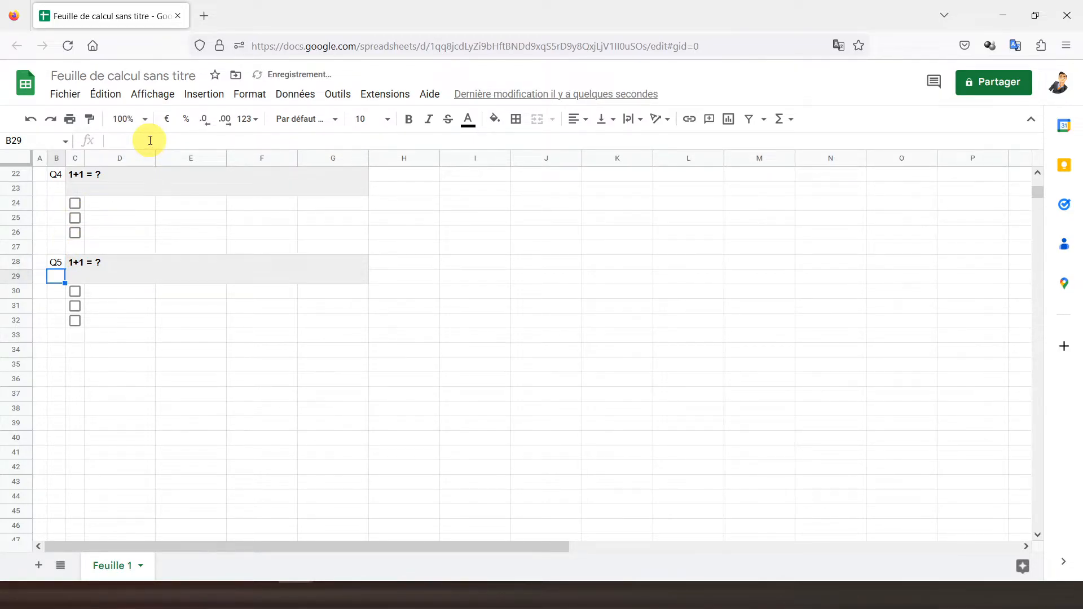
pyautogui.scroll(5, 174, 256)
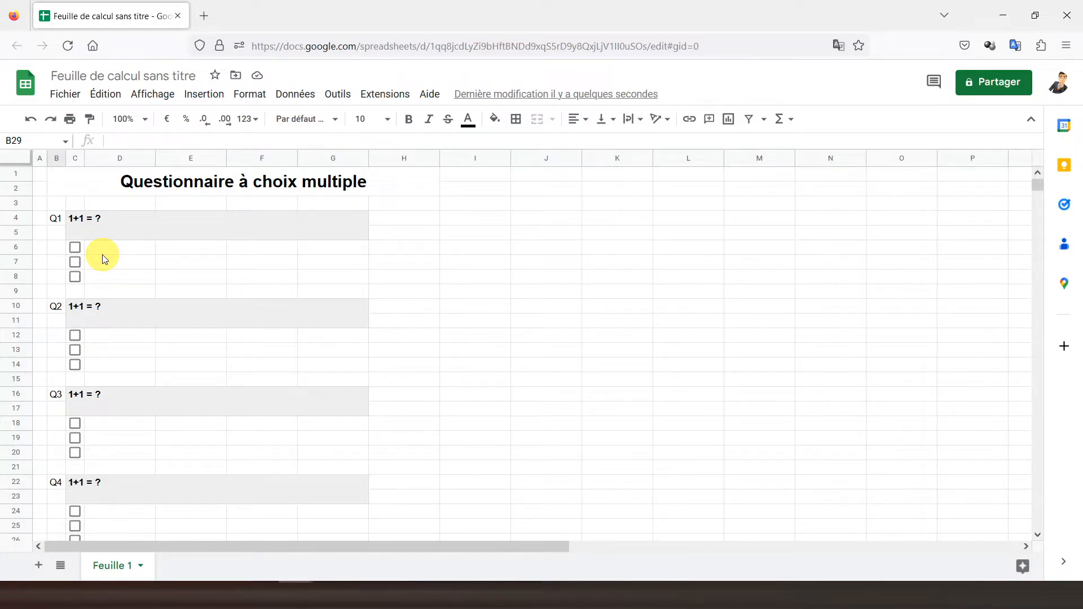
pyautogui.scroll(-5, 111, 295)
pyautogui.scroll(5, 110, 296)
pyautogui.click(404, 220)
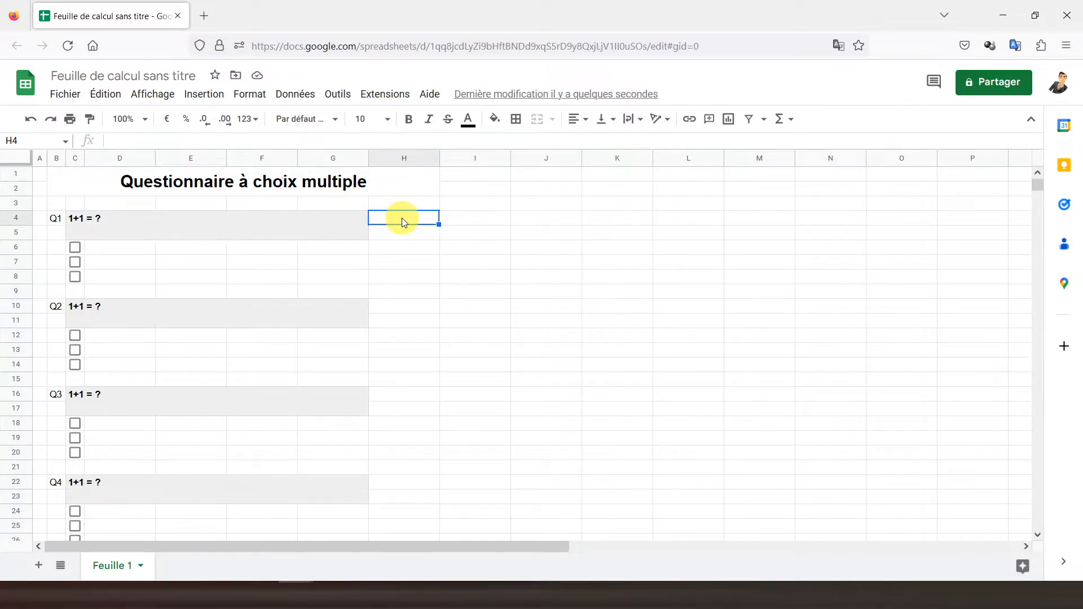
# Rename the sheet "Feuille 1" as "Questionnaire".
pyautogui.rightClick(110, 565)
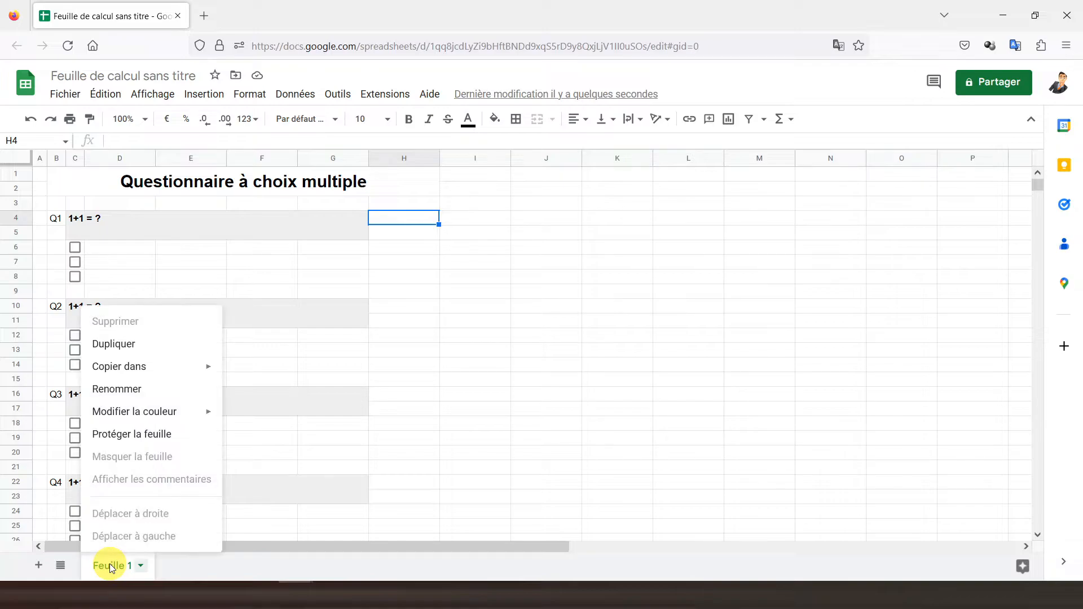
pyautogui.click(130, 388)
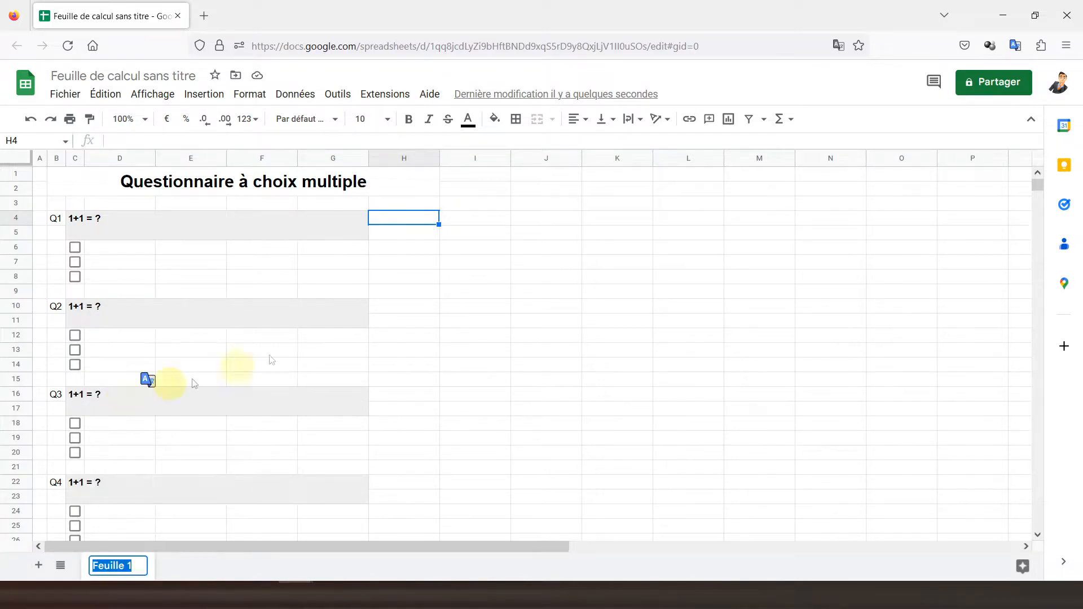
pyautogui.write('Q')
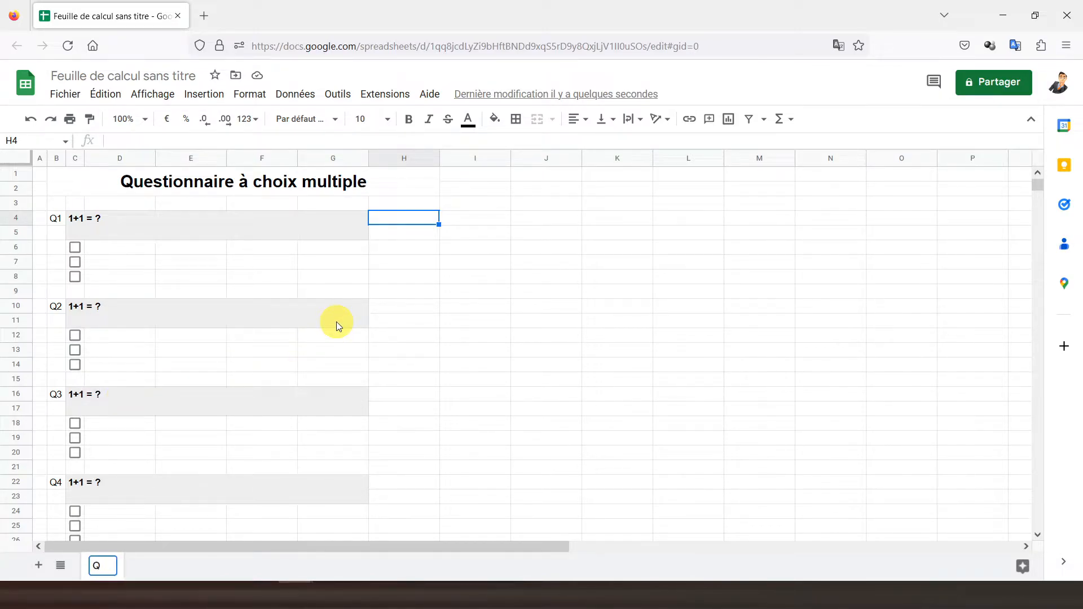
pyautogui.write('uestionnaire')
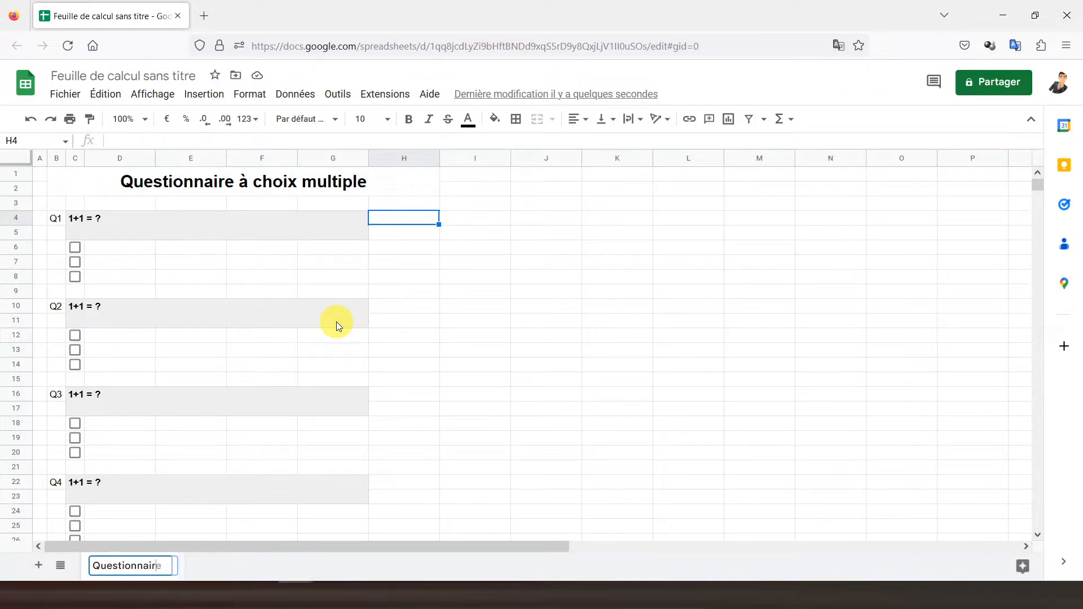
pyautogui.press('Return')
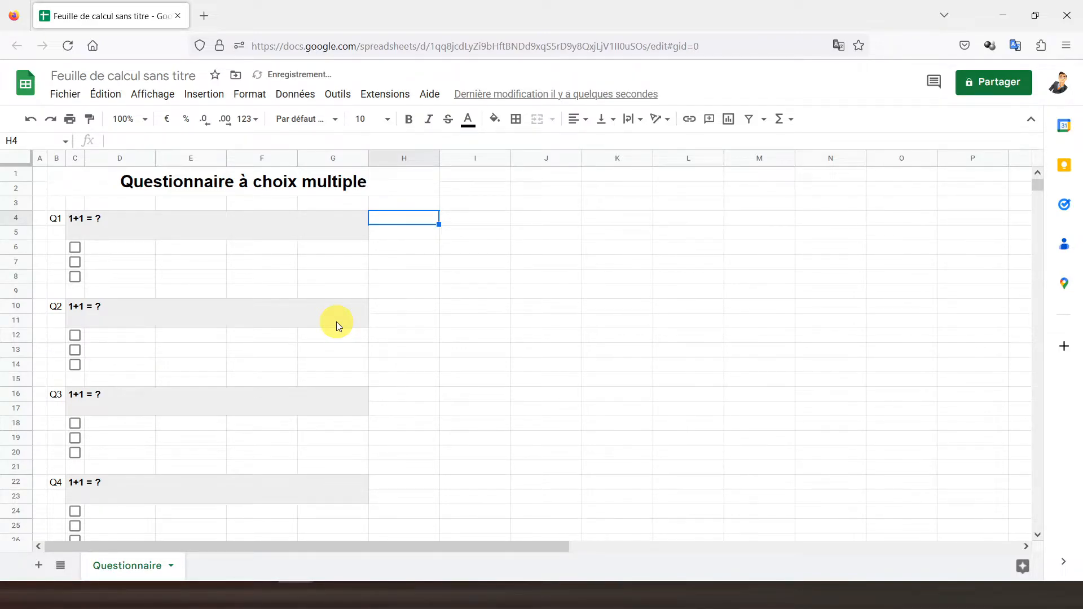
# Add a second sheet to the spreadsheet and name it "Correction".
pyautogui.click(39, 566)
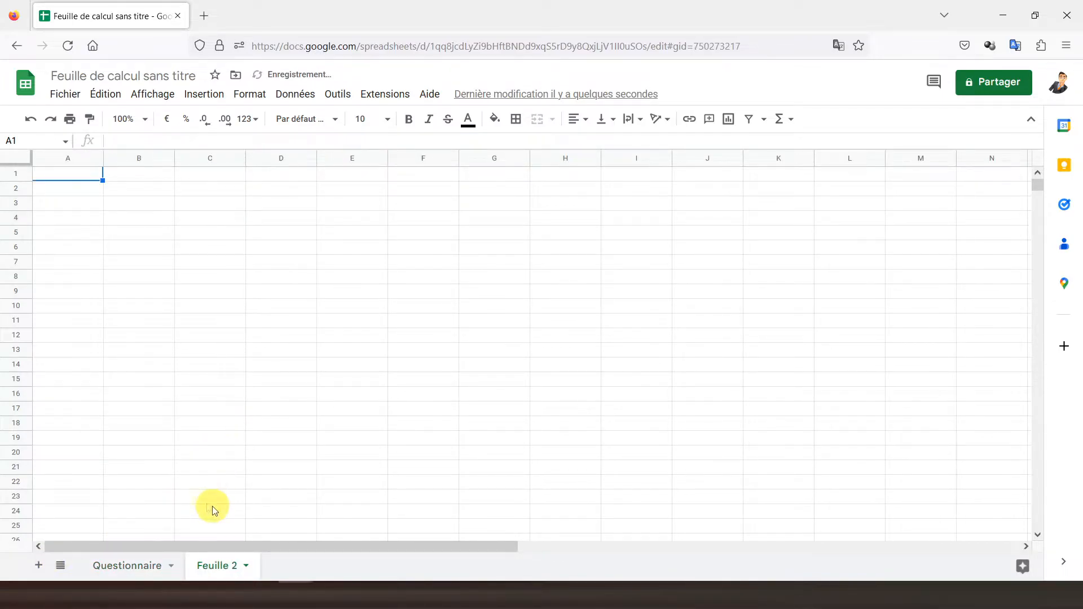
pyautogui.rightClick(221, 567)
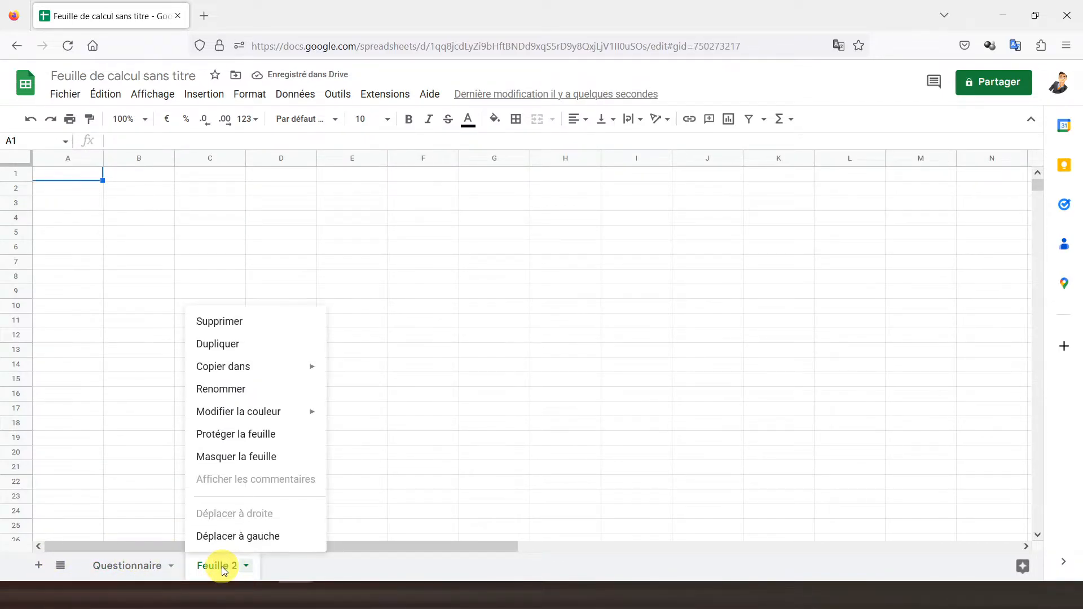
pyautogui.click(229, 390)
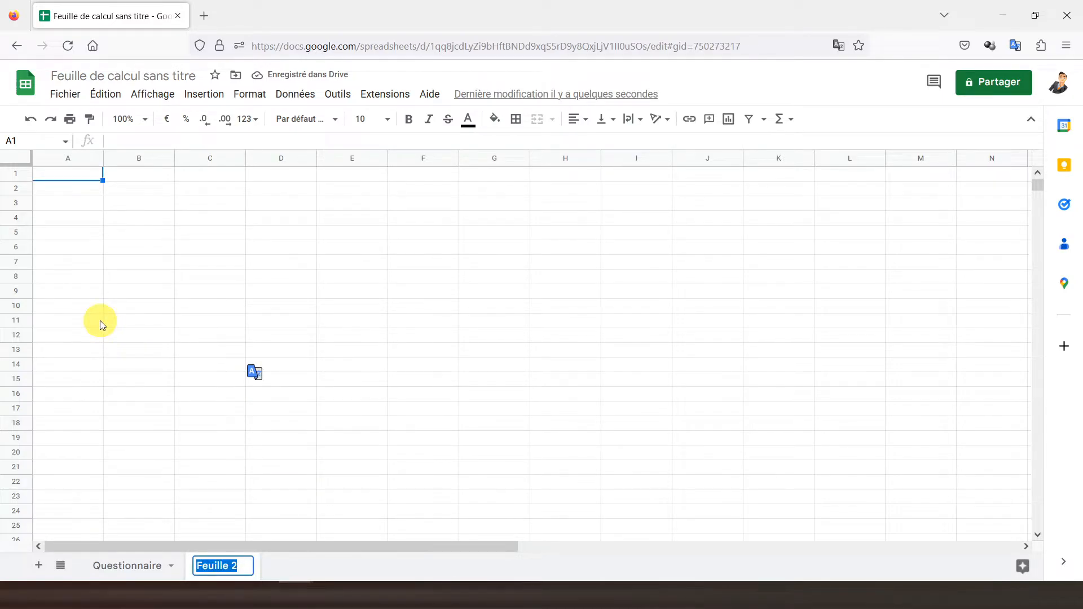
pyautogui.write('Correction')
pyautogui.press('Return')
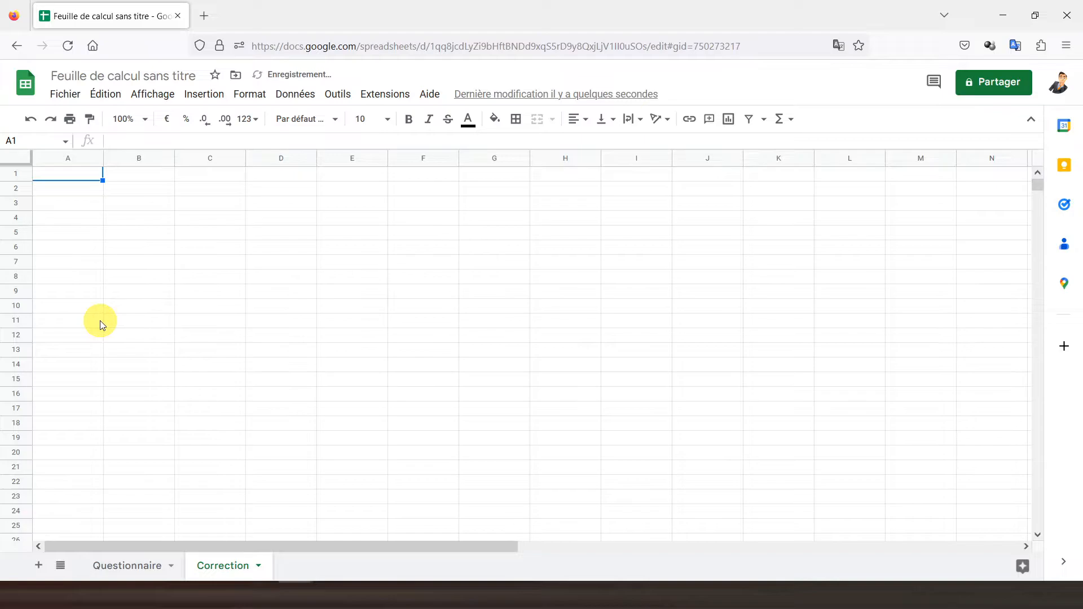
# Copy the entire contents of the Questionnaire sheet and paste them over the whole Correction sheet.
pyautogui.click(127, 565)
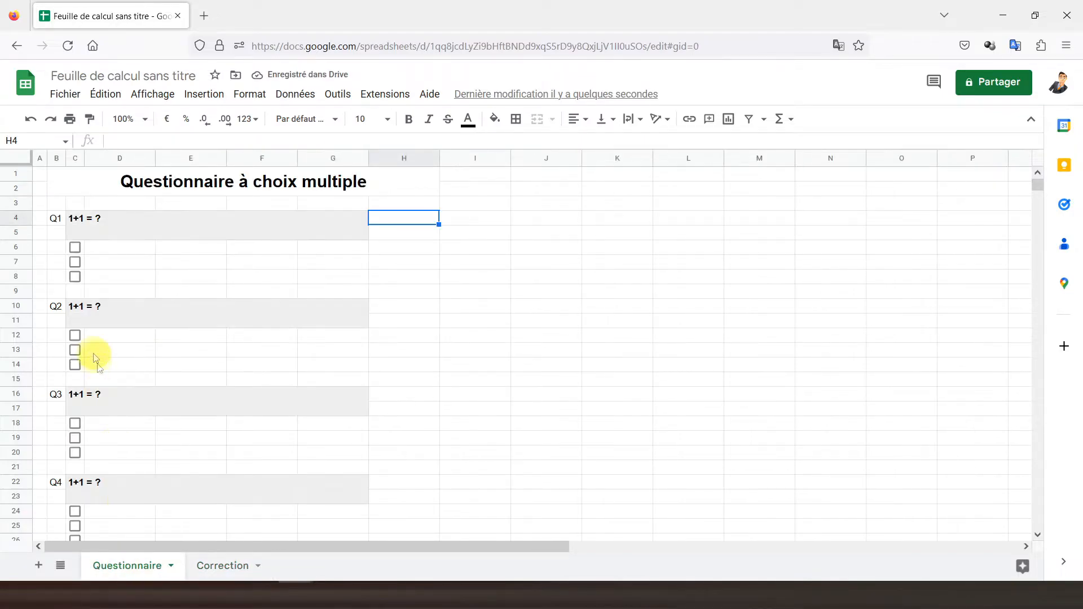
pyautogui.click(15, 154)
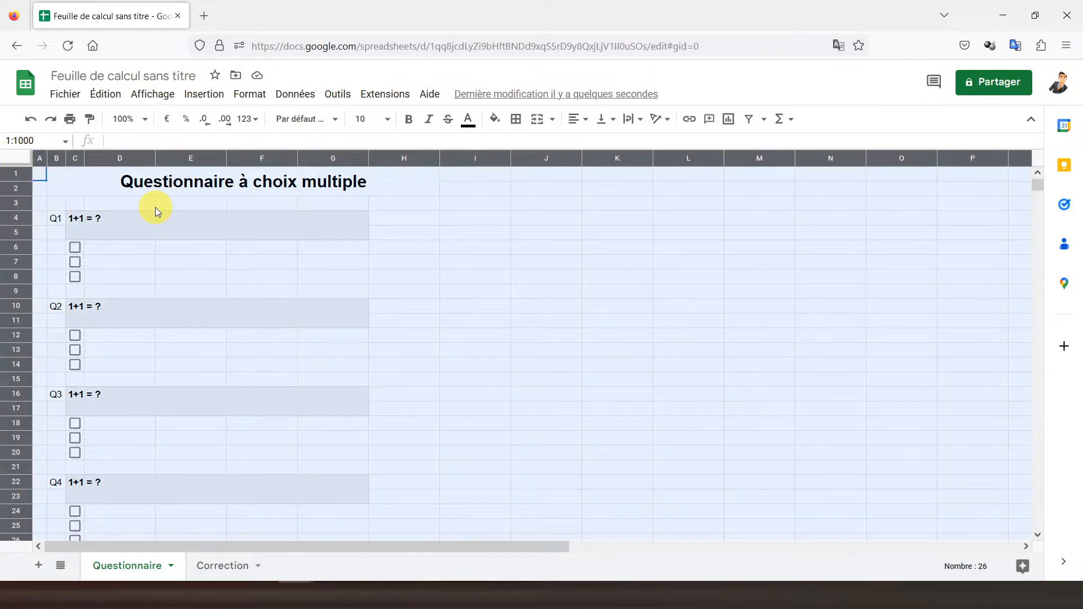
pyautogui.click(219, 563)
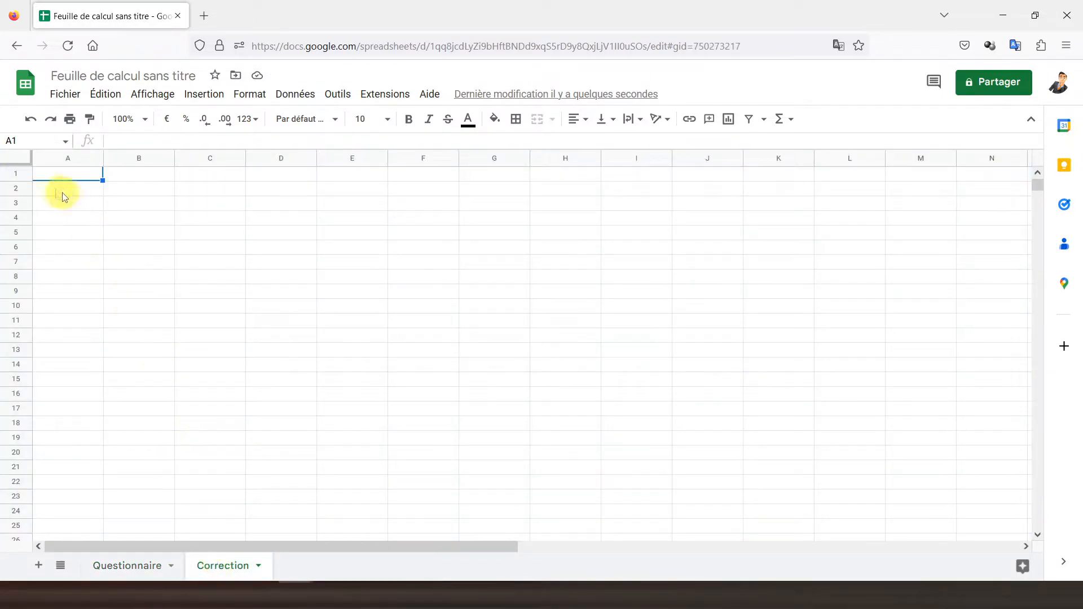
pyautogui.click(22, 164)
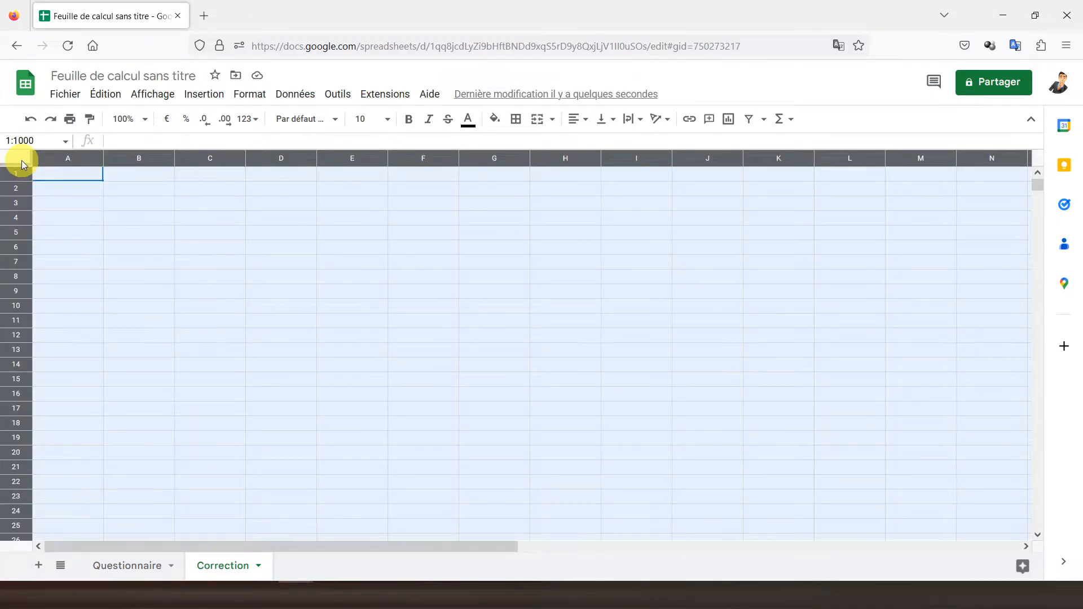
pyautogui.hotkey('ctrl', 'v')
pyautogui.click(123, 252)
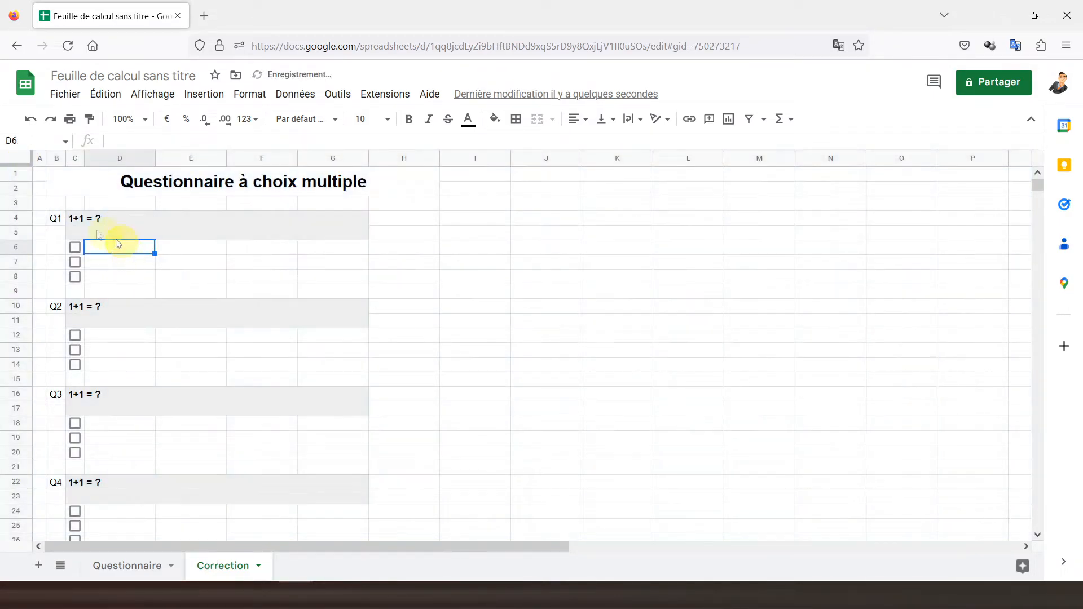
# Link the Q1 question cell C4 on the Correction sheet to the questionnaire with the formula =Questionnaire!C4.
pyautogui.click(88, 225)
pyautogui.write('=')
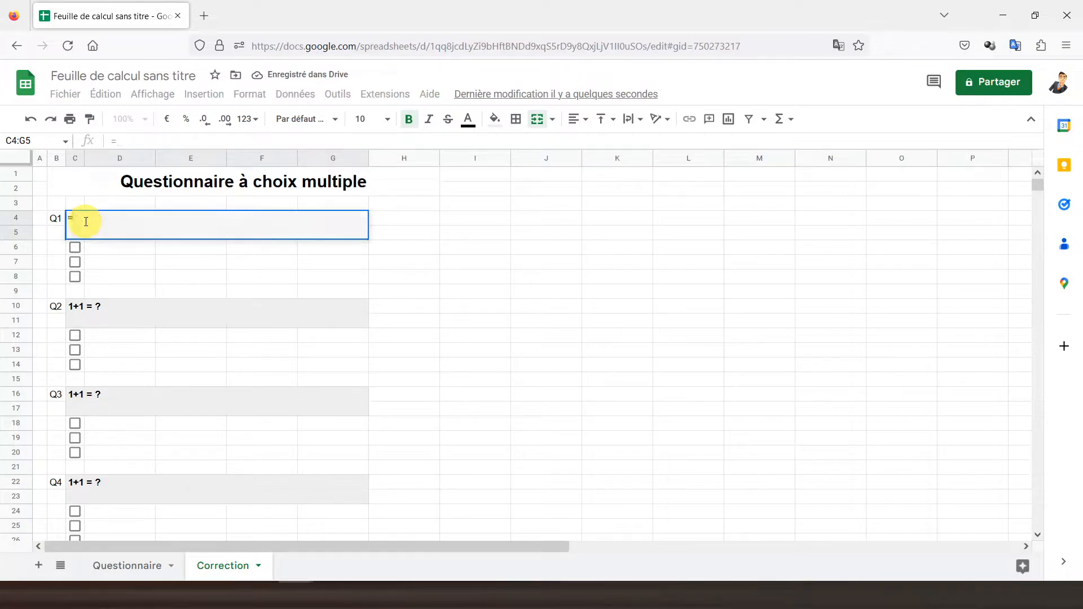
pyautogui.click(125, 566)
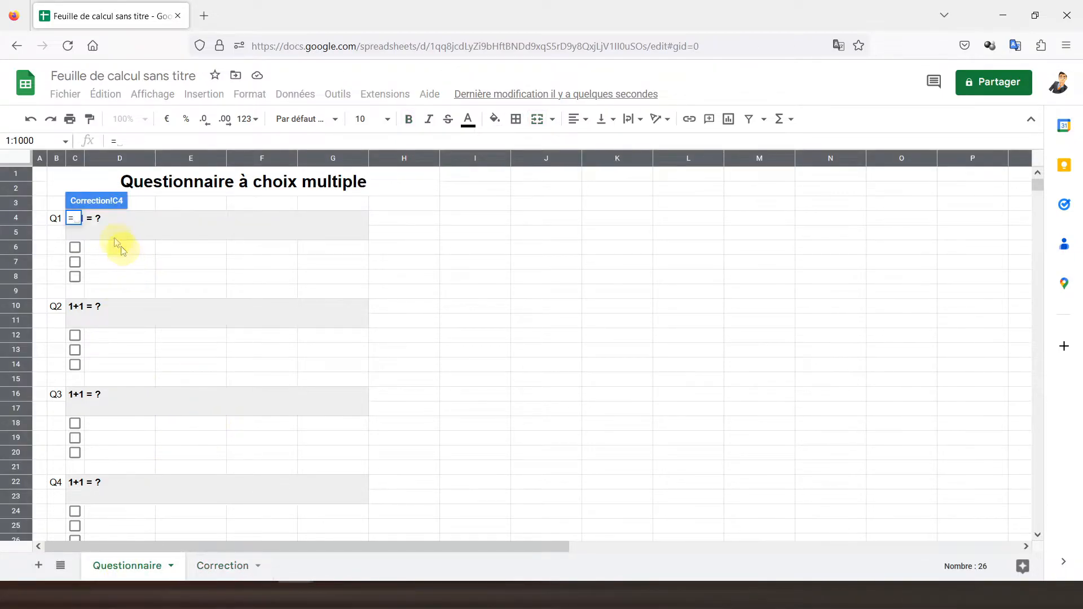
pyautogui.click(98, 222)
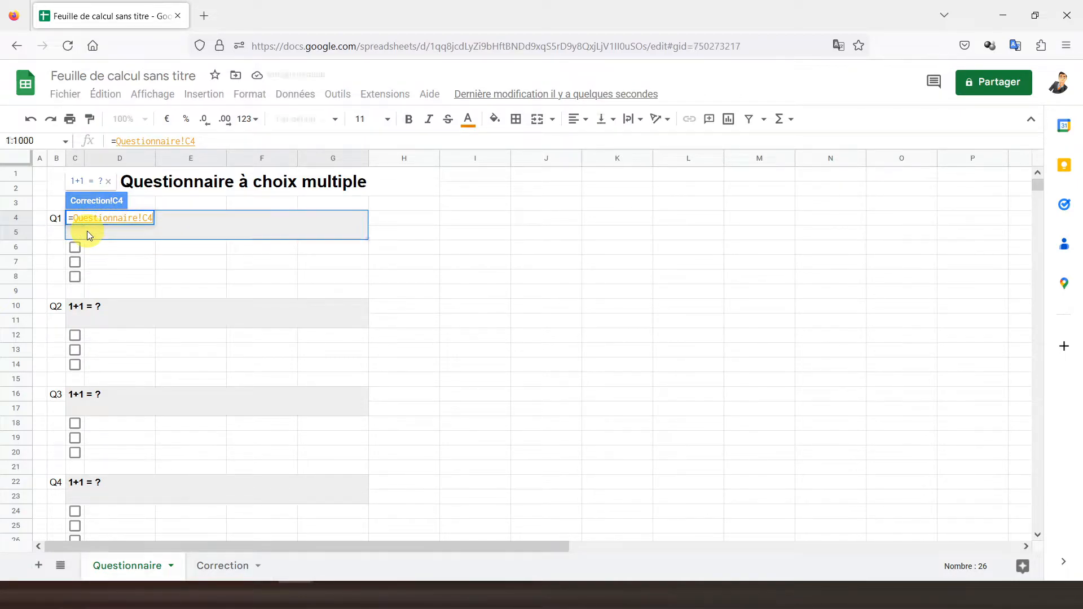
pyautogui.press('Return')
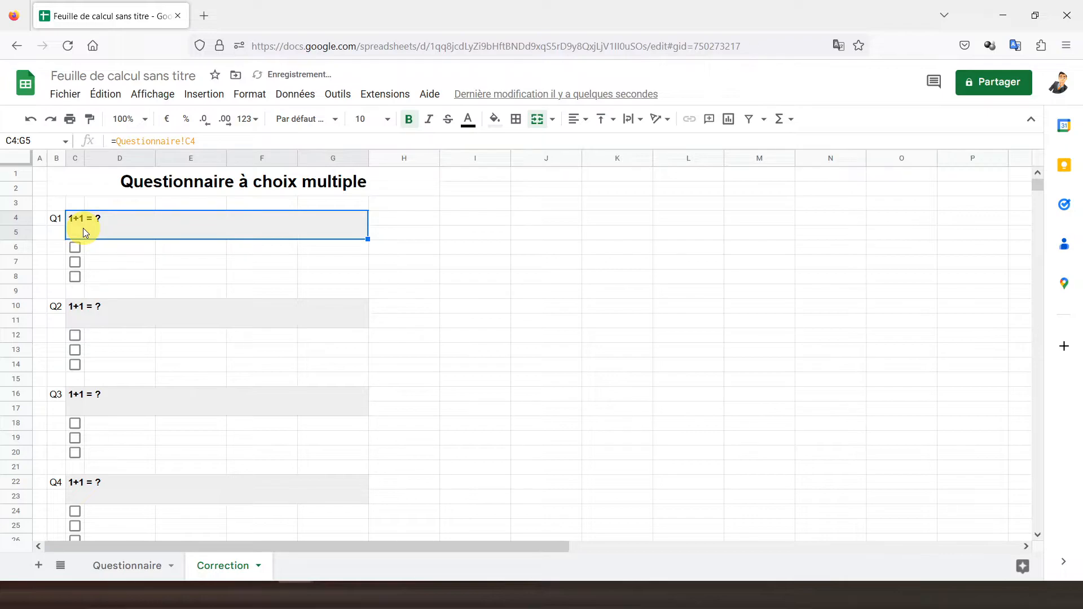
# Copy the linking formula from C4 to the Q2 question cell C10 on the Correction sheet.
pyautogui.hotkey('ctrl', 'c')
pyautogui.click(93, 307)
pyautogui.hotkey('ctrl', 'v')
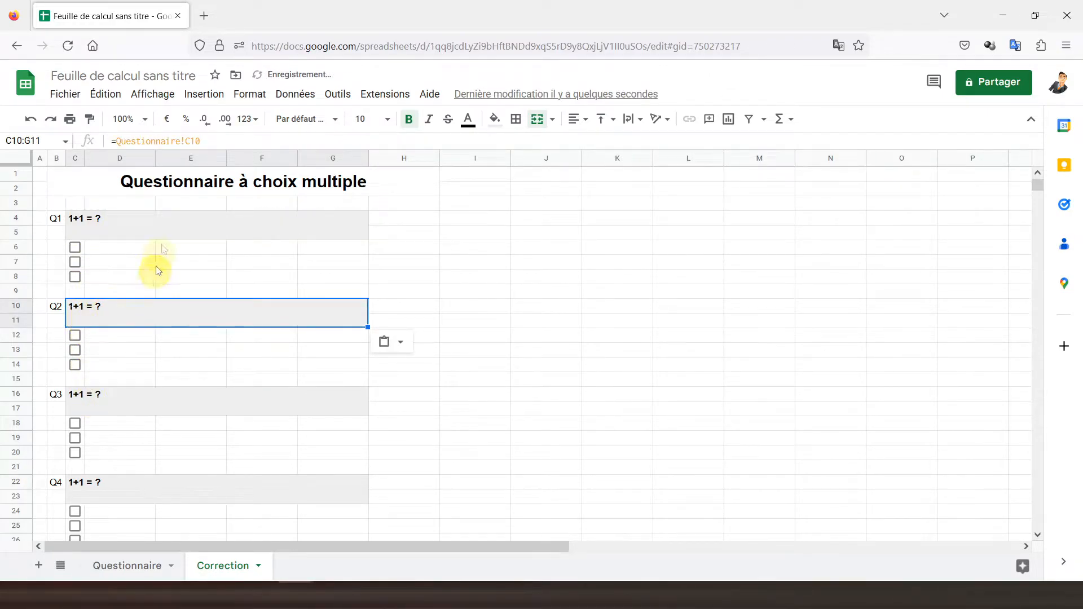
# Copy the linking formula from C10 to the Q3, Q4 and Q5 question cells C16, C22 and C28 on the Correction sheet.
pyautogui.click(128, 565)
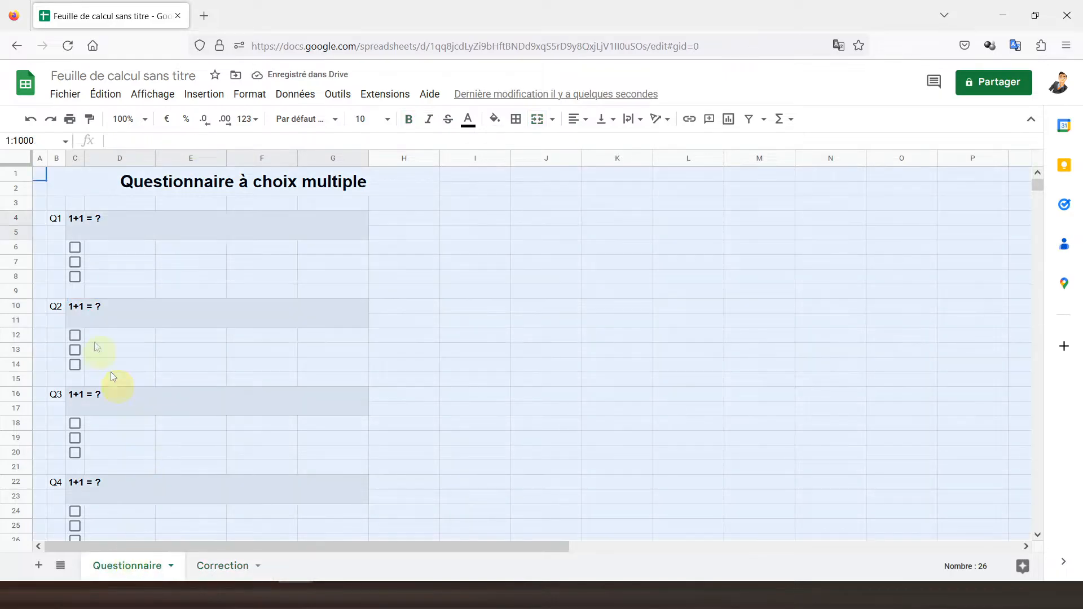
pyautogui.click(80, 321)
pyautogui.click(218, 566)
pyautogui.hotkey('ctrl', 'c')
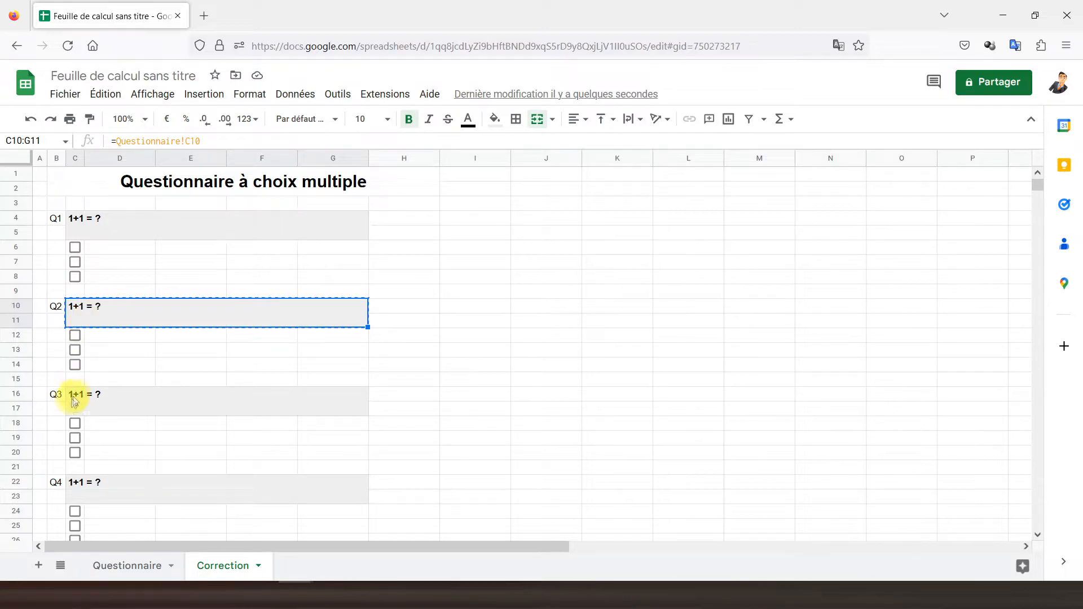
pyautogui.click(77, 402)
pyautogui.hotkey('ctrl', 'v')
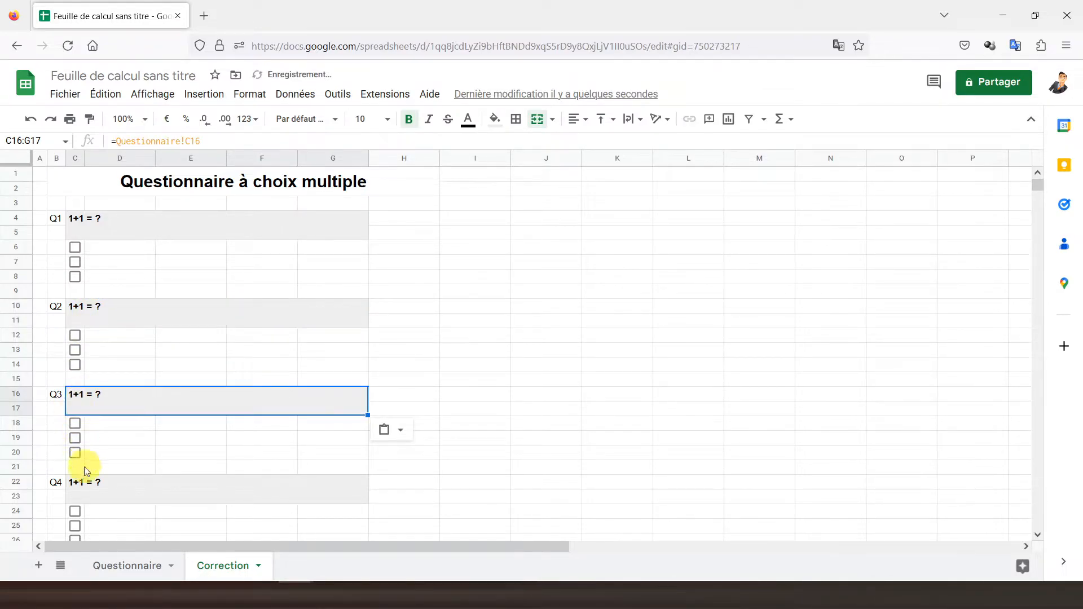
pyautogui.click(83, 483)
pyautogui.hotkey('ctrl', 'v')
pyautogui.scroll(-2, 83, 483)
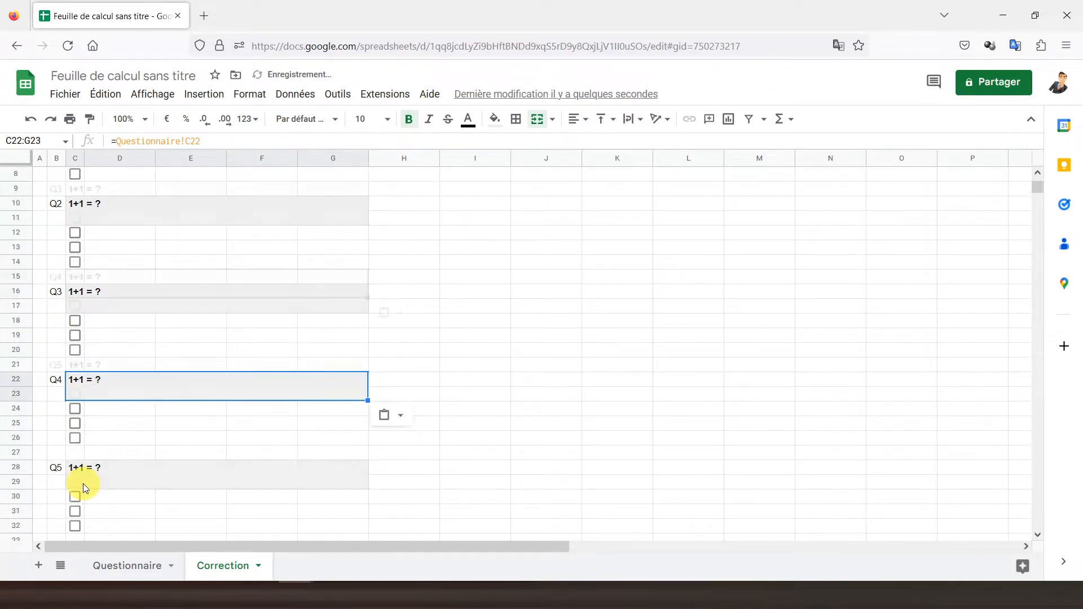
pyautogui.scroll(-2, 83, 483)
pyautogui.click(85, 370)
pyautogui.hotkey('ctrl', 'v')
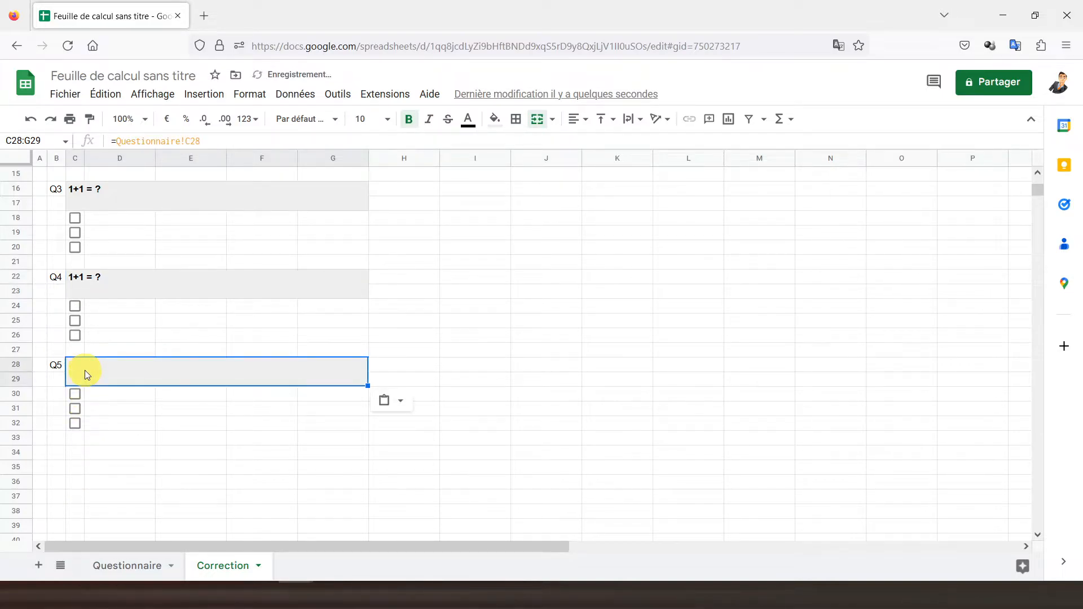
# On the Questionnaire sheet, replace the Q2 question in C10 with "6 est plus grand que :".
pyautogui.click(119, 564)
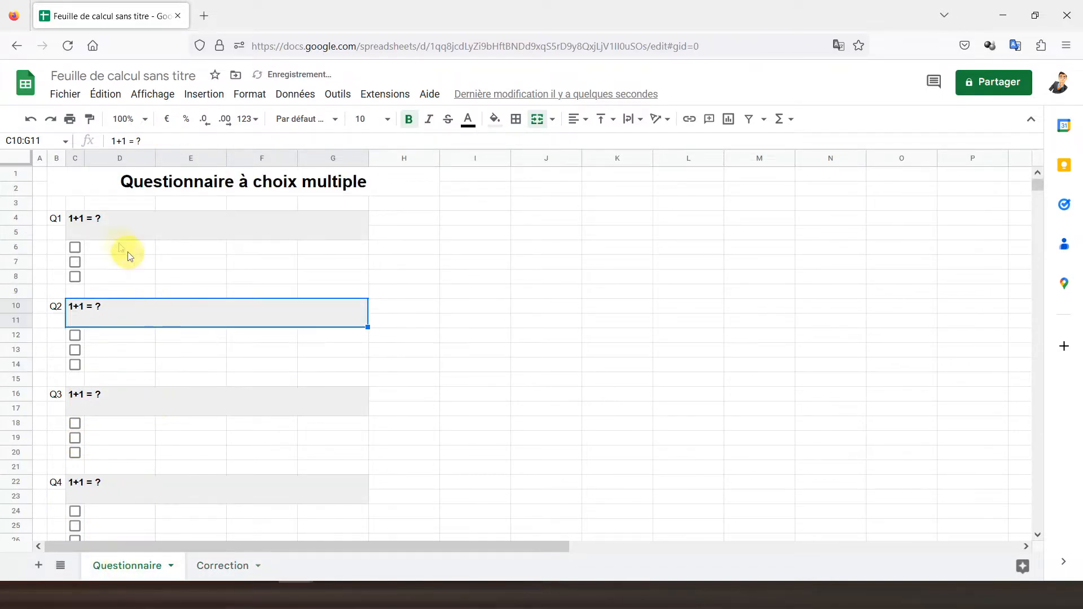
pyautogui.click(80, 226)
pyautogui.click(78, 311)
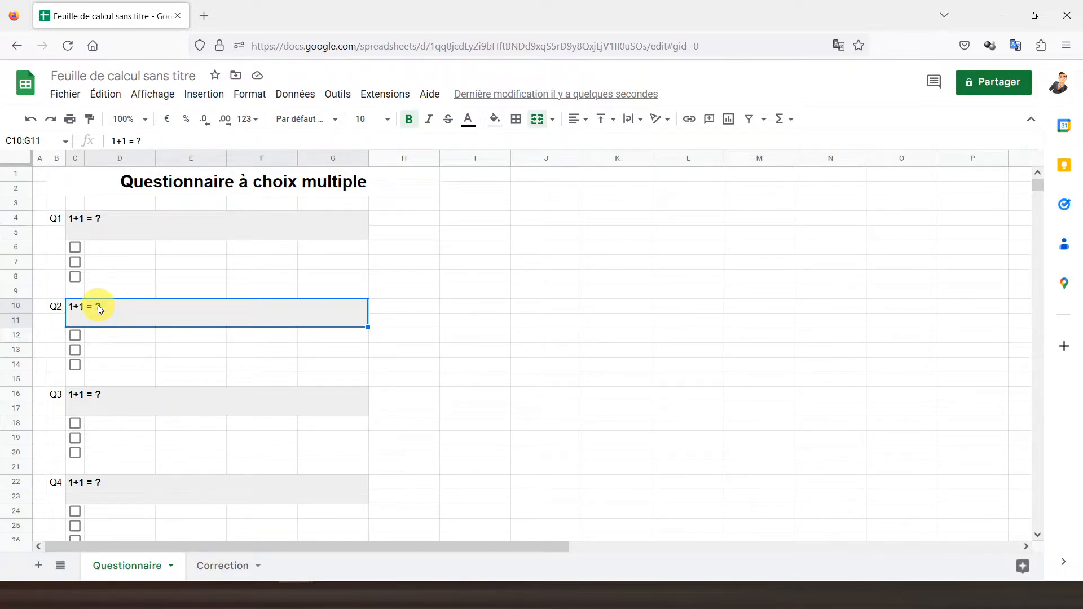
pyautogui.write('6 est plus gra')
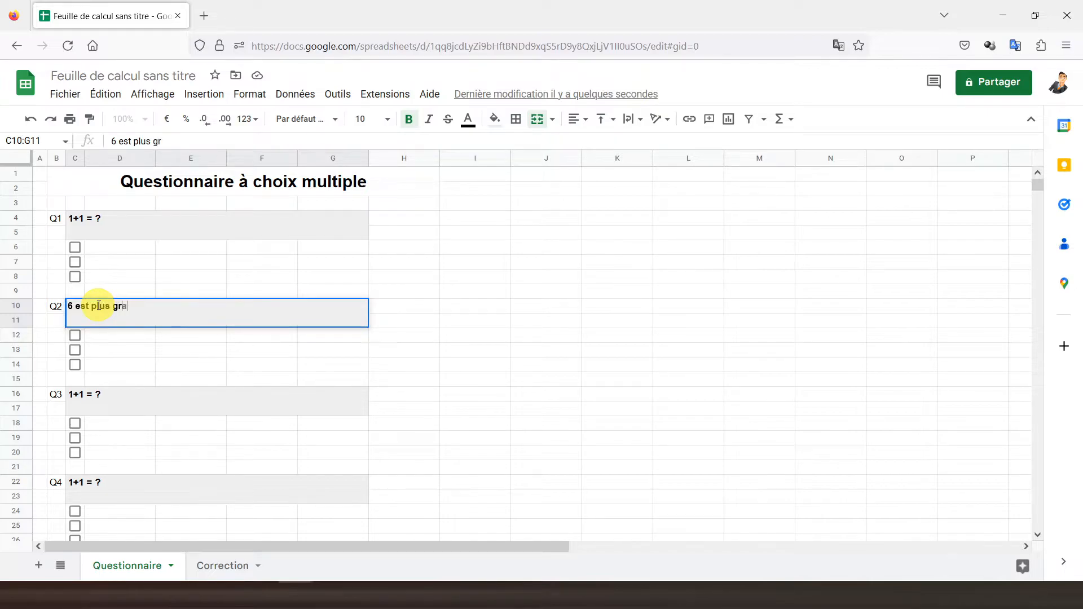
pyautogui.write('nd que')
pyautogui.press('Return')
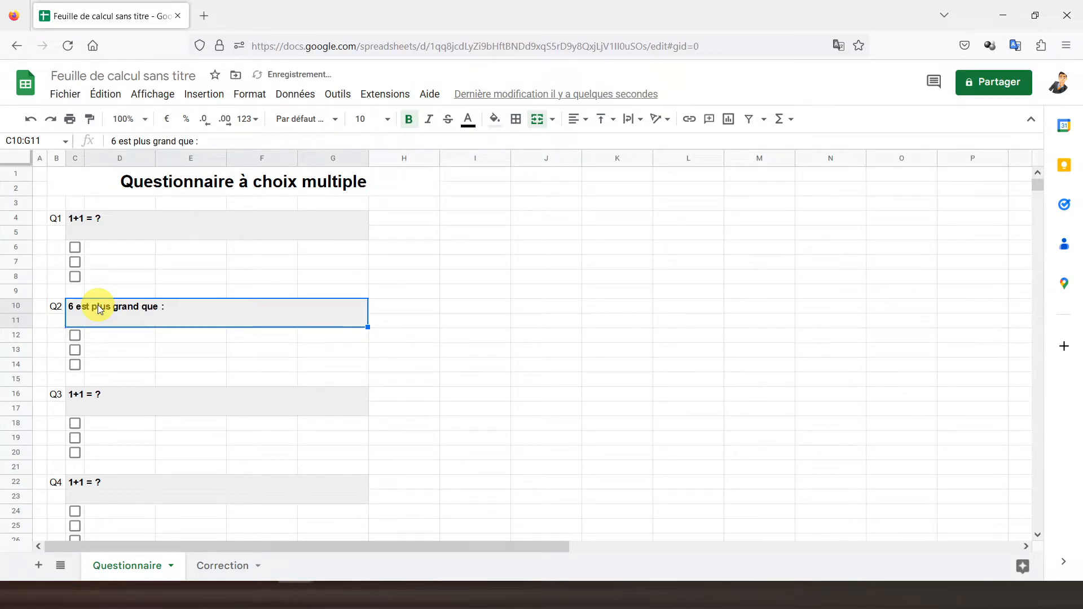
# Replace the Q3 question in C16 with "6 est plus petit que :".
pyautogui.click(94, 402)
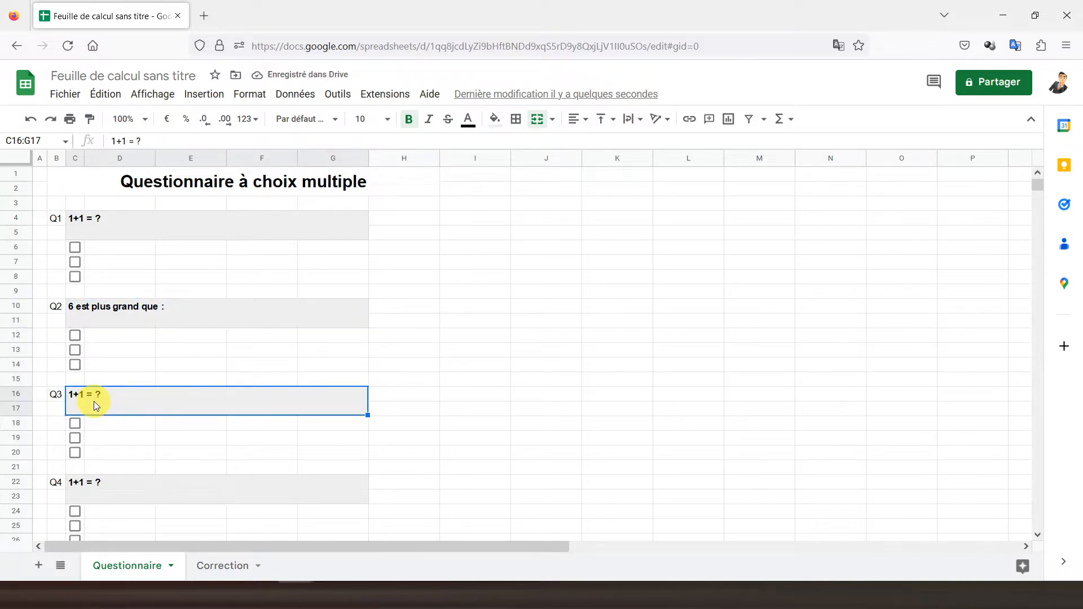
pyautogui.write('6 est ')
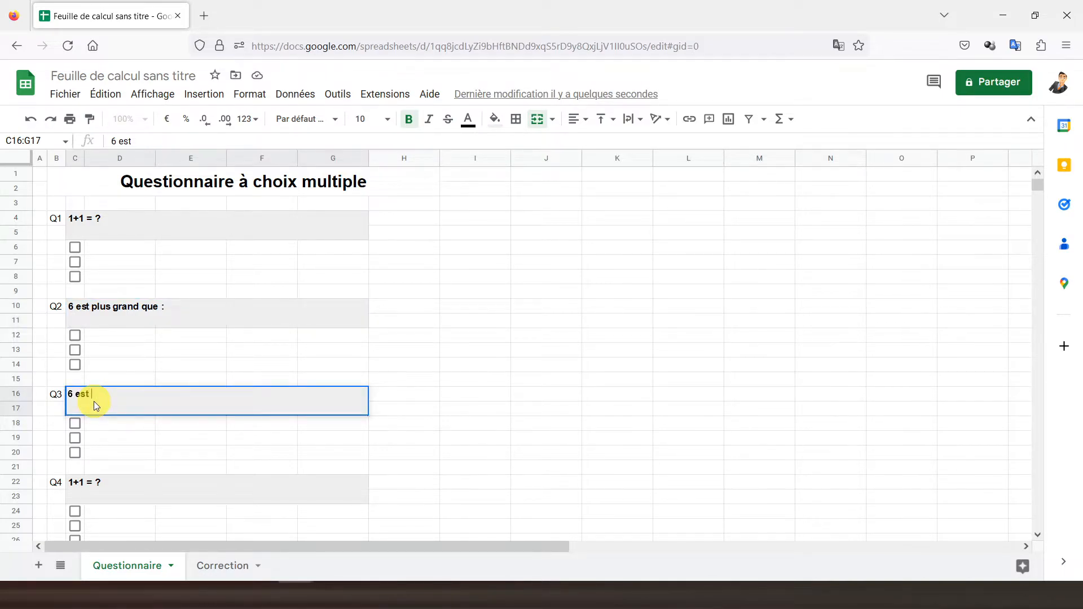
pyautogui.write('plus petit que :')
pyautogui.hotkey('ctrl', 'Return')
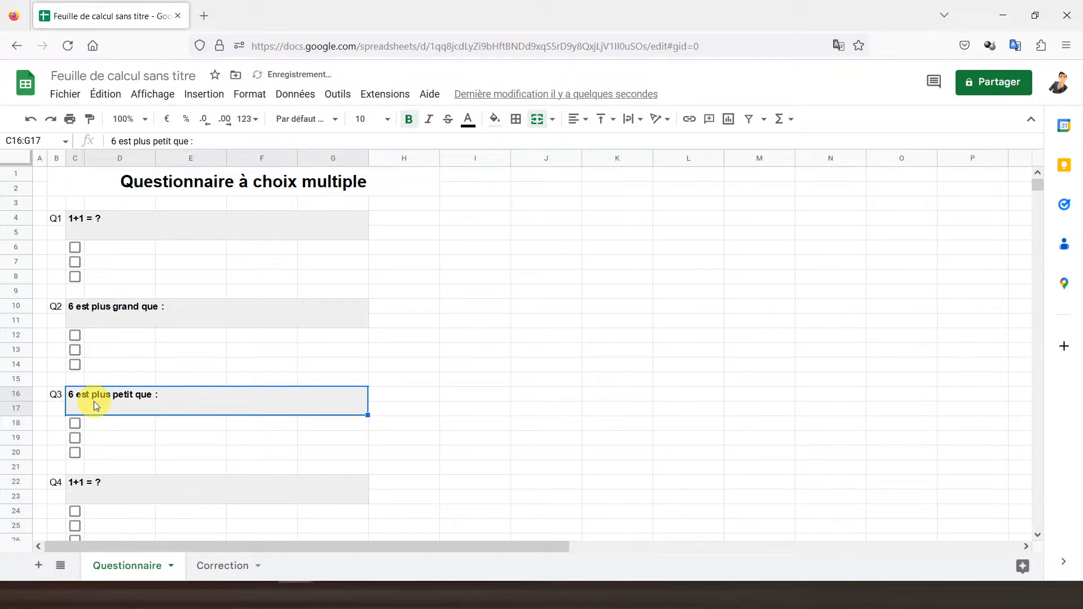
# Replace the Q4 question in C22 with "3*3 = ?".
pyautogui.click(91, 485)
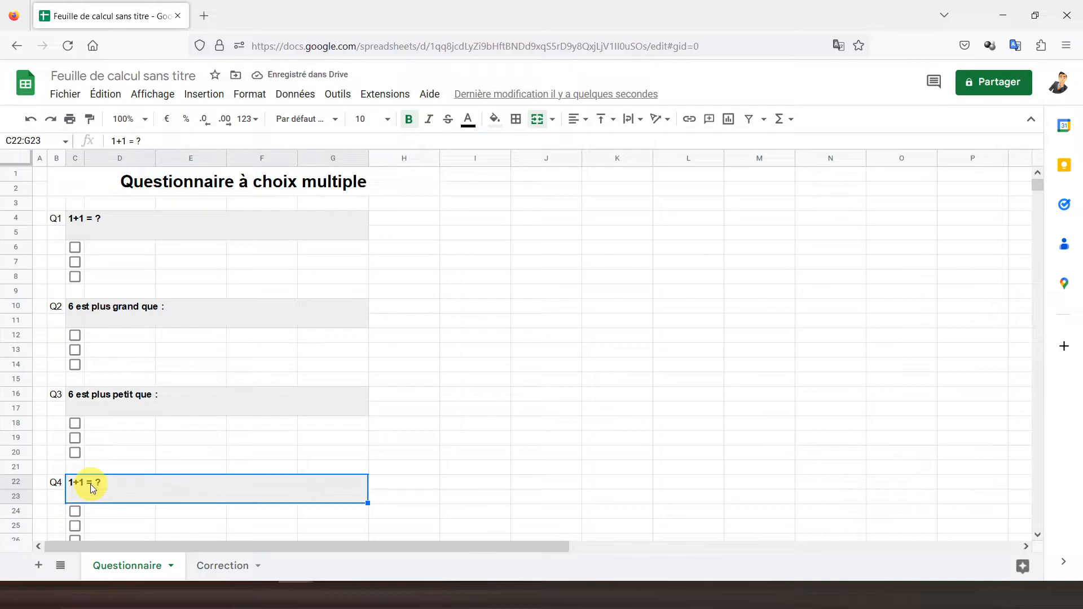
pyautogui.scroll(-2, 90, 484)
pyautogui.scroll(-2, 90, 484)
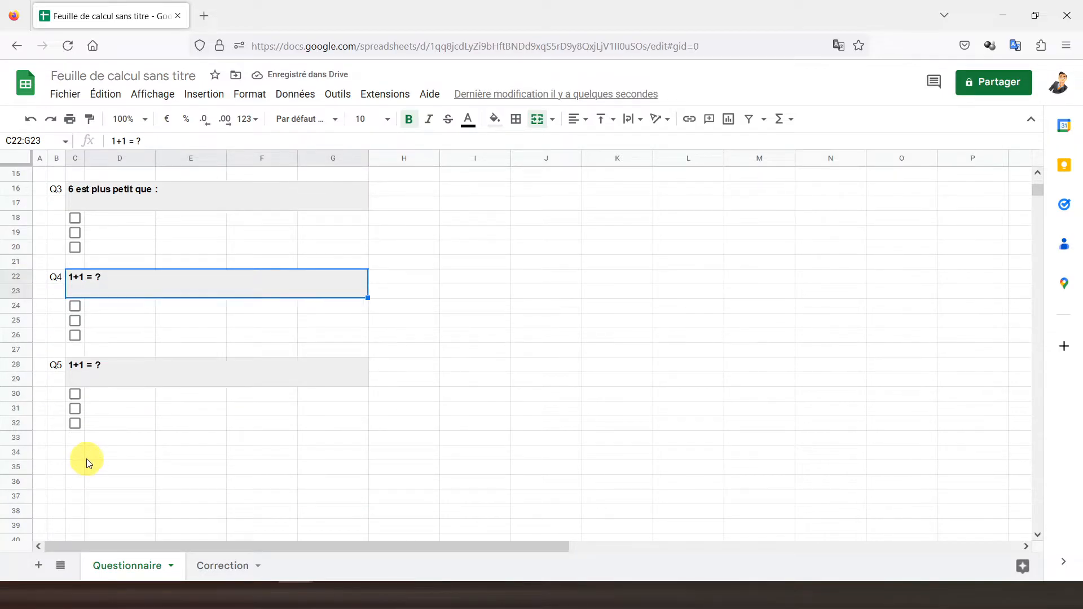
pyautogui.write('3*3')
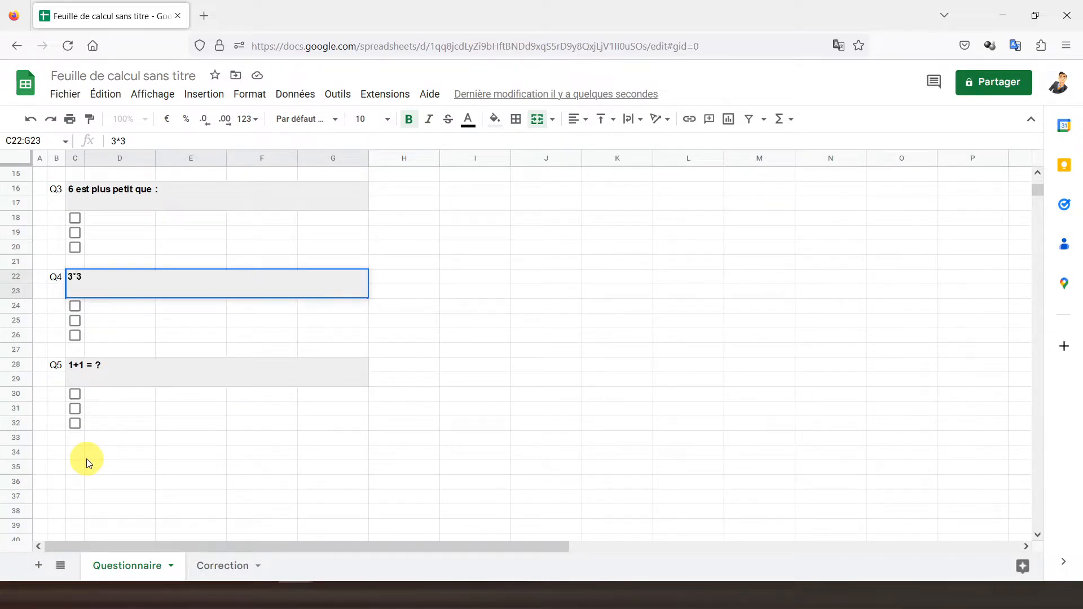
pyautogui.write(' = ?')
pyautogui.hotkey('ctrl', 'Return')
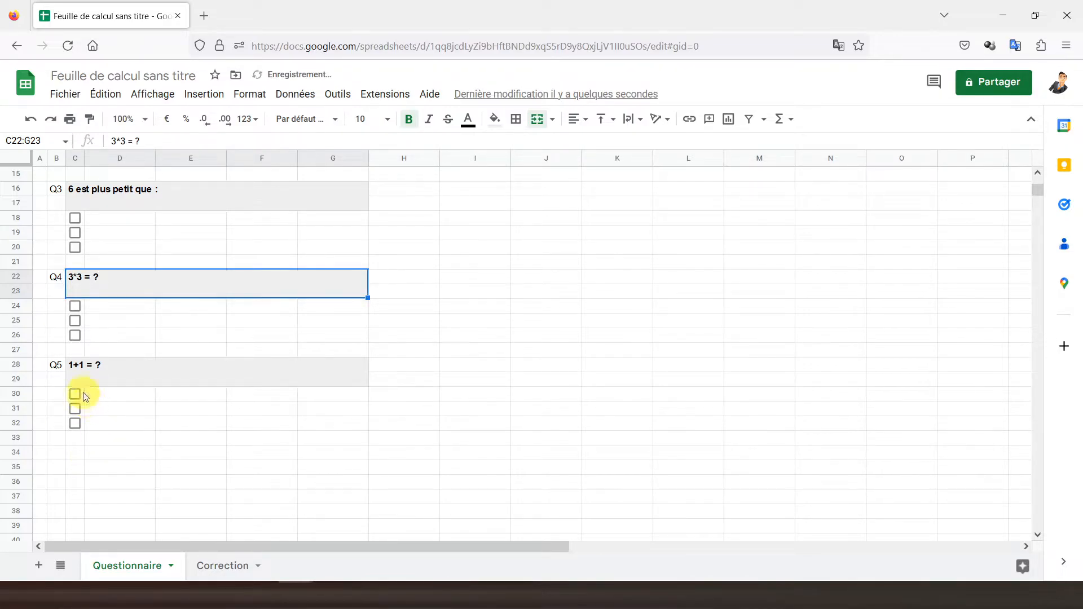
# Replace the Q5 question in C28 with "8 + 10 = ?".
pyautogui.click(86, 366)
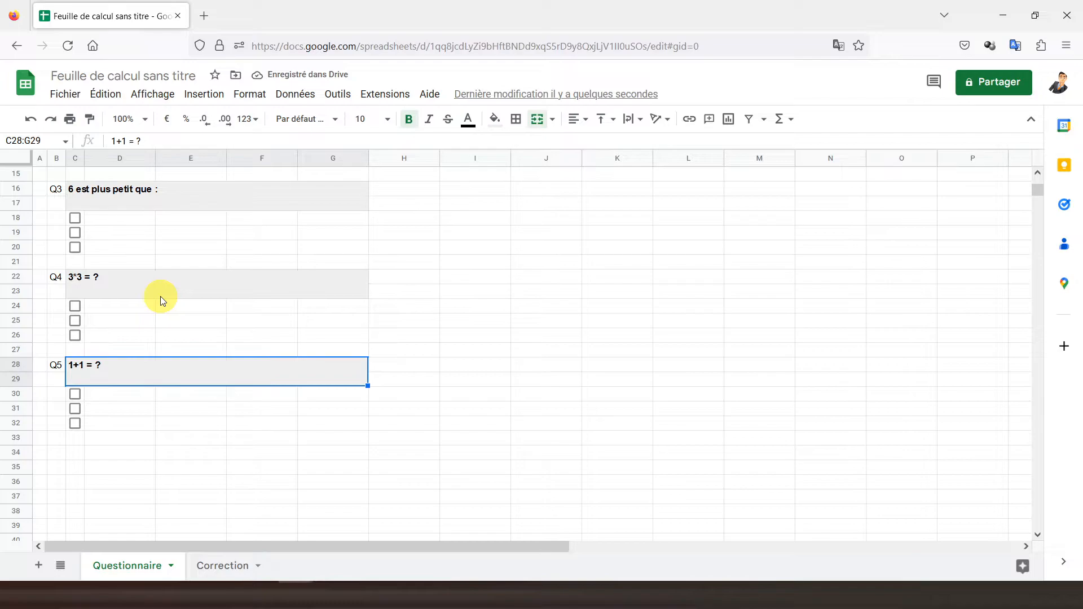
pyautogui.write('8 + 1')
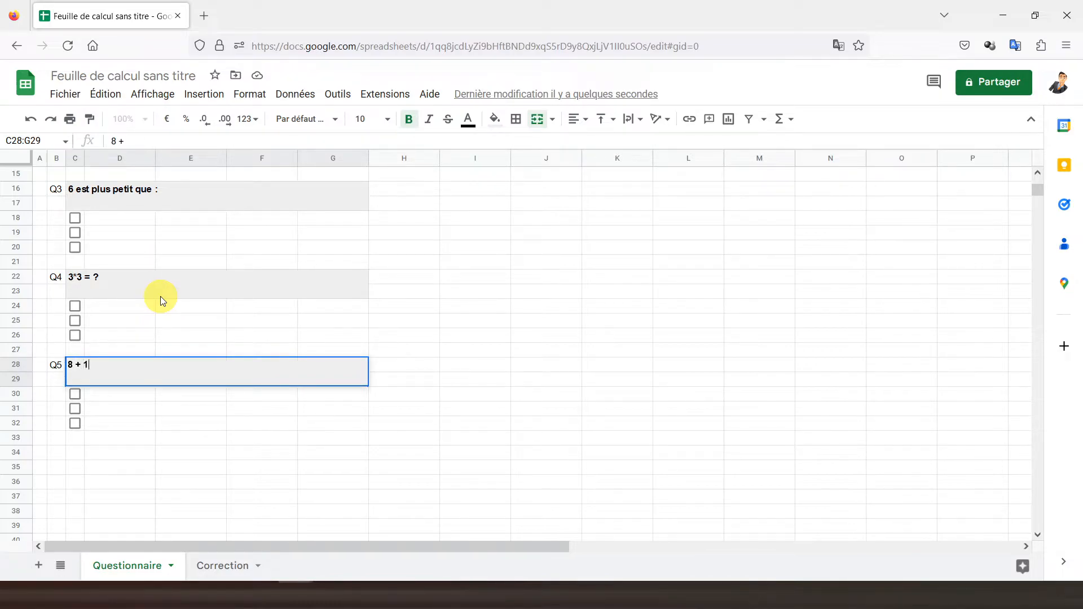
pyautogui.write('0 = ?')
pyautogui.press('Return')
# Link the first Q1 answer in D6 of the Correction sheet to the Questionnaire sheet with =Questionnaire!D6.
pyautogui.scroll(5, 160, 297)
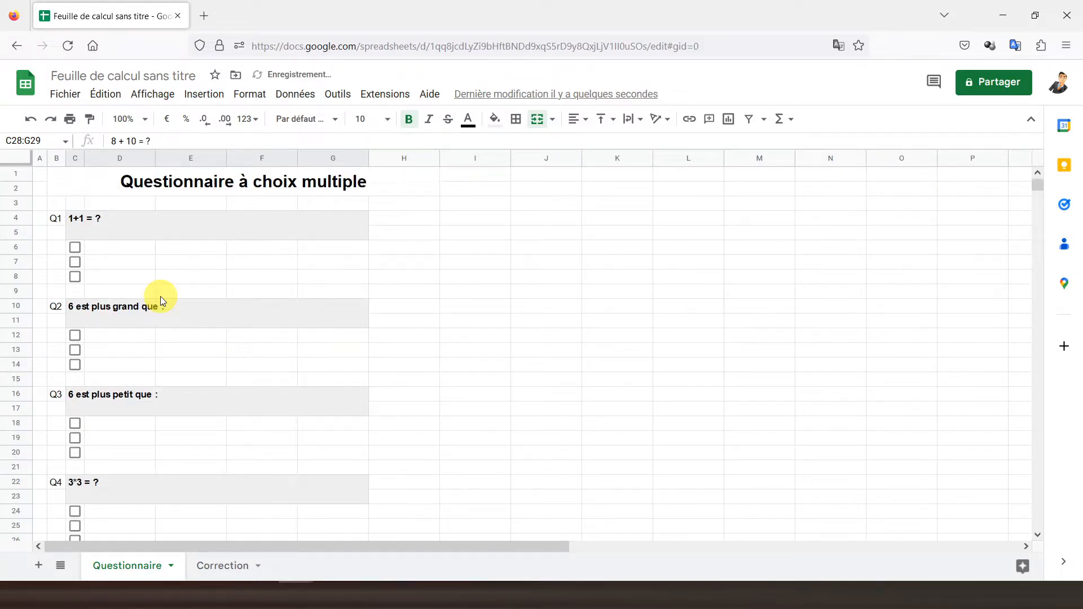
pyautogui.click(117, 248)
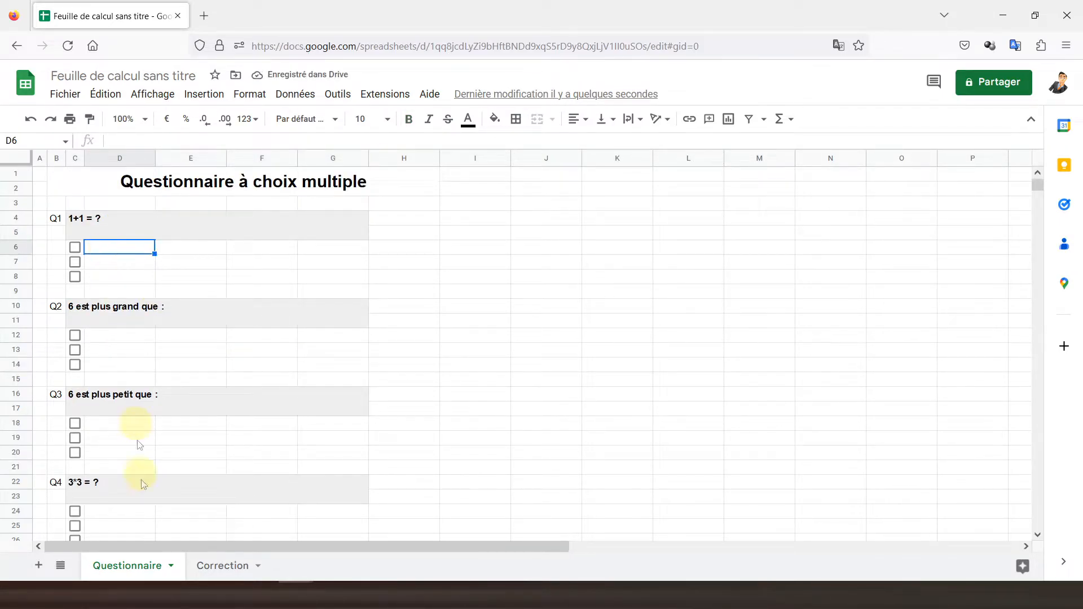
pyautogui.click(223, 565)
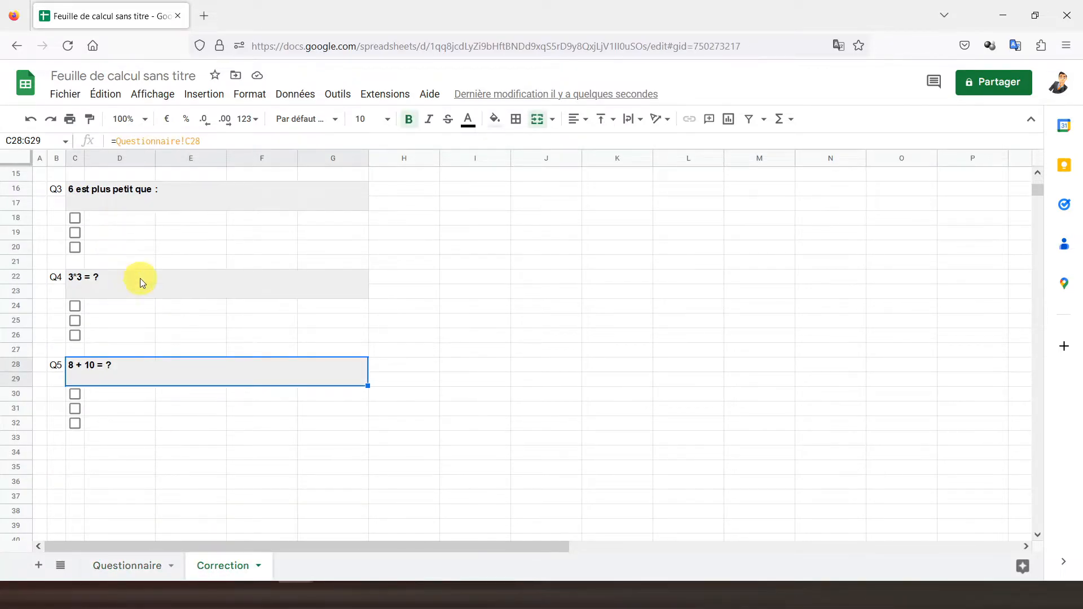
pyautogui.scroll(5, 140, 279)
pyautogui.click(114, 250)
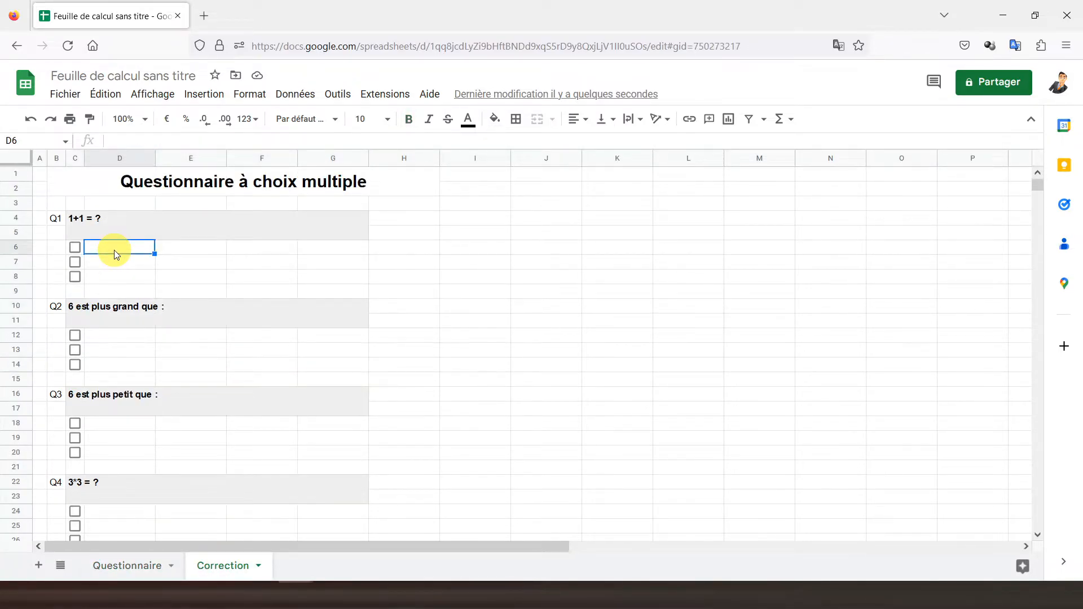
pyautogui.write('=')
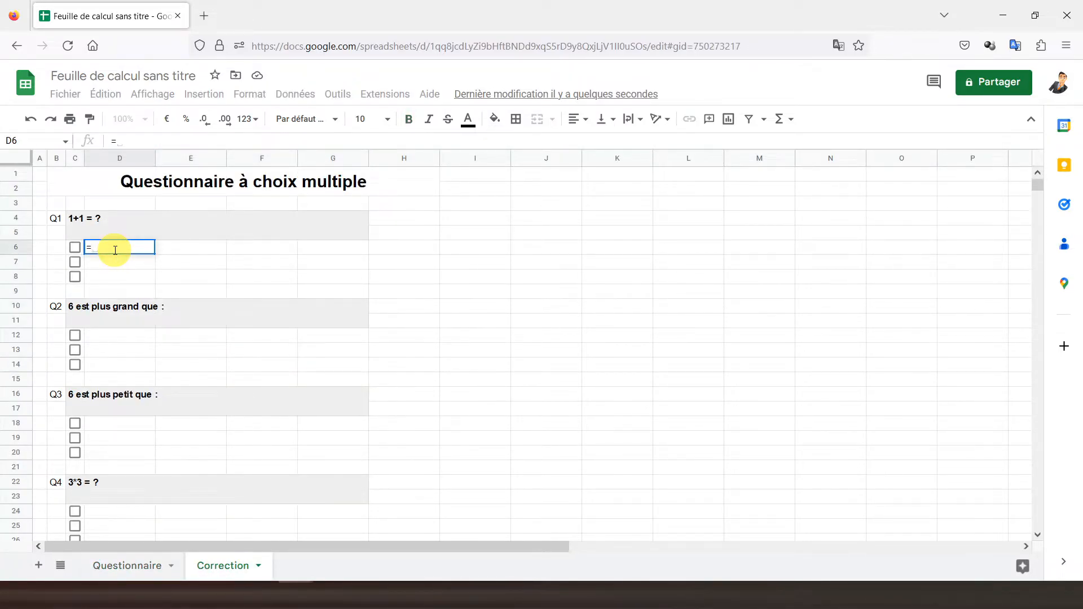
pyautogui.click(121, 566)
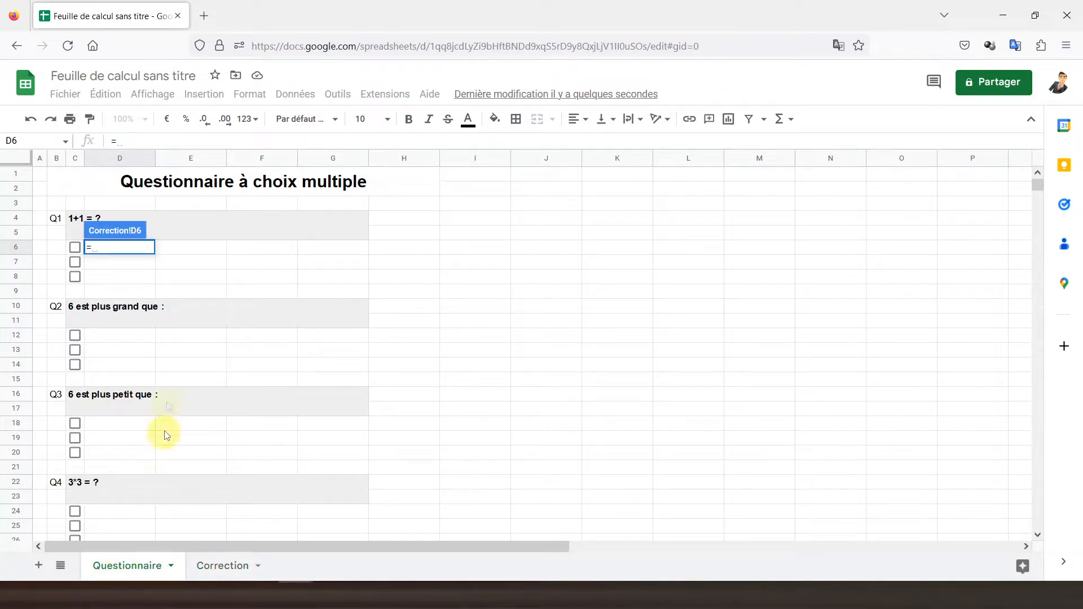
pyautogui.click(101, 248)
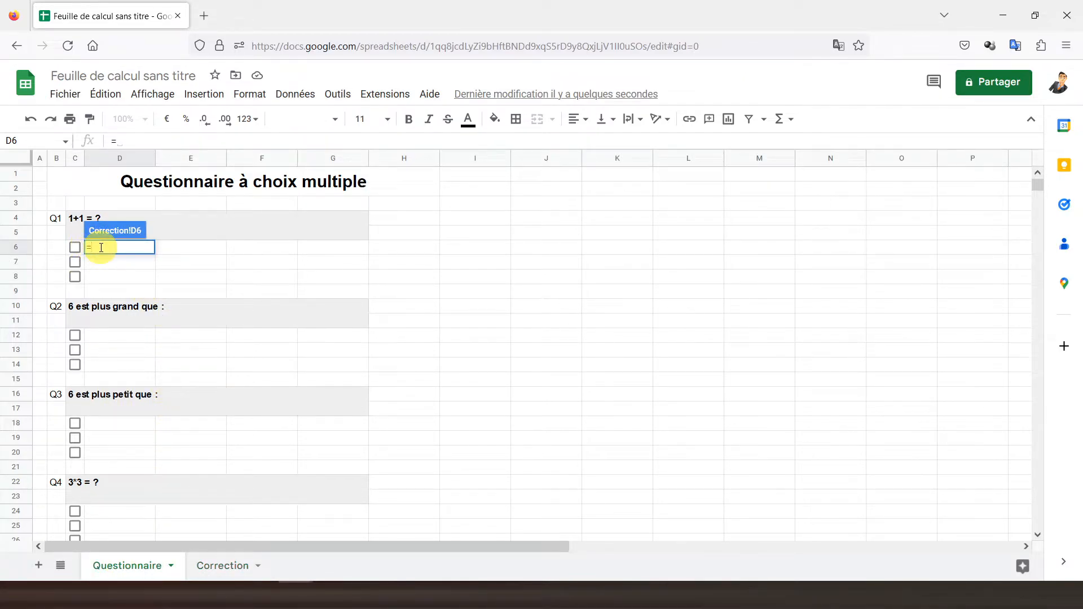
pyautogui.click(176, 249)
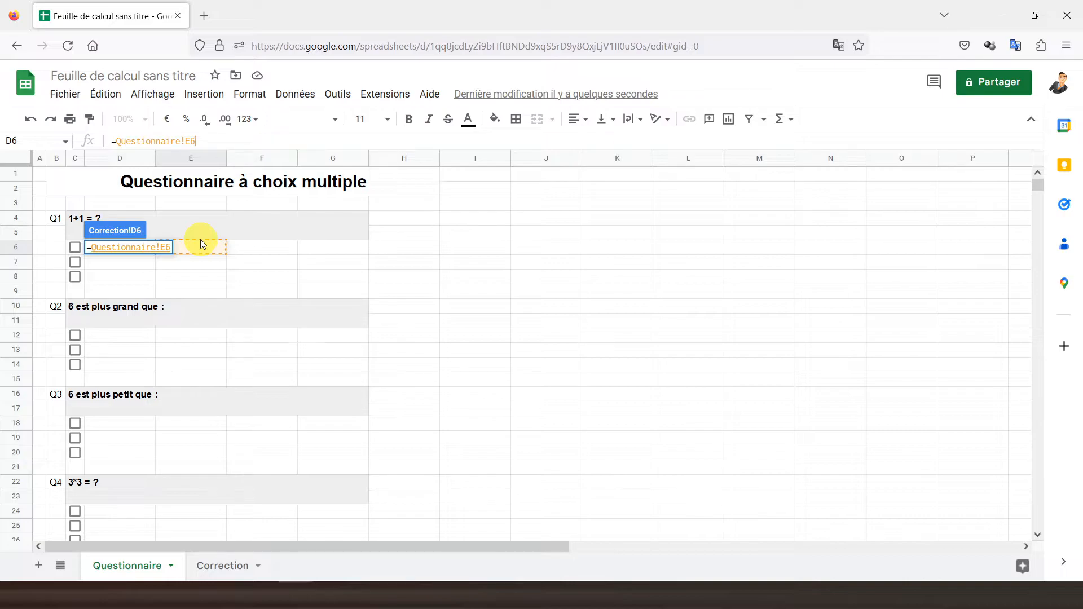
pyautogui.press('BackSpace')
pyautogui.press('BackSpace')
pyautogui.write('D6')
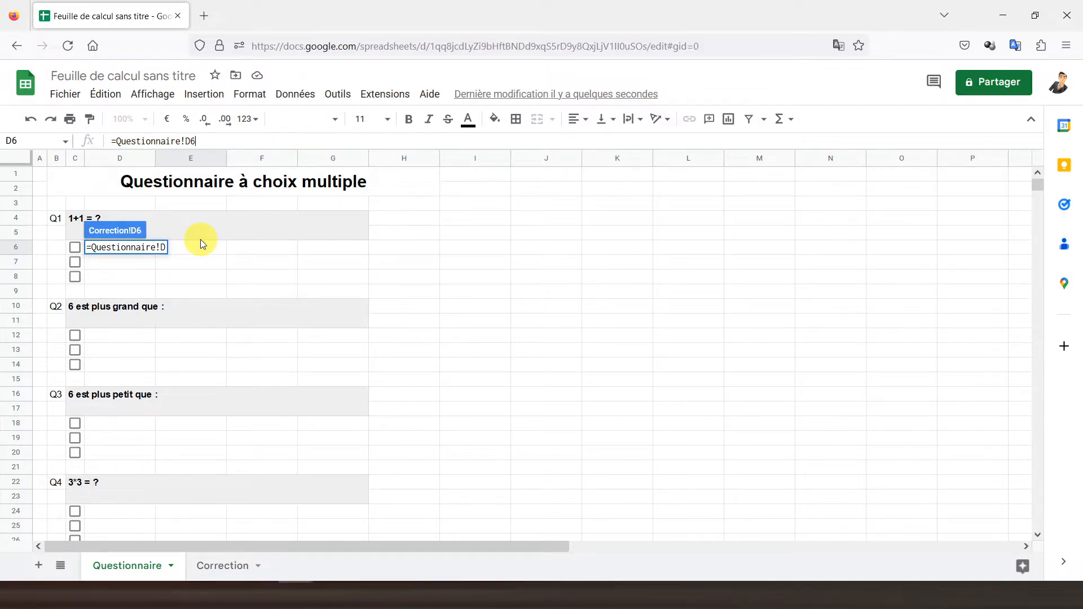
pyautogui.press('Return')
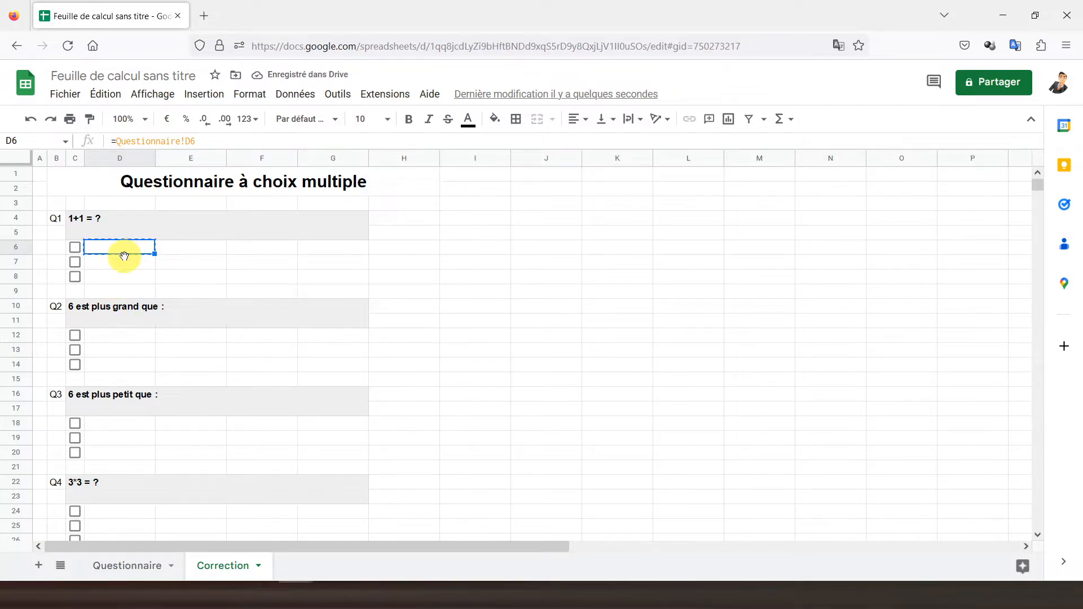
# Paste the D6 link formula into the answer cells D7:D8, D12:D14 and D18:D20 of the Correction sheet.
pyautogui.moveTo(124, 262); pyautogui.dragTo(125, 277)
pyautogui.hotkey('ctrl', 'v')
pyautogui.moveTo(116, 335); pyautogui.dragTo(110, 364)
pyautogui.hotkey('ctrl', 'v')
pyautogui.moveTo(115, 427); pyautogui.dragTo(118, 448)
pyautogui.hotkey('ctrl', 'v')
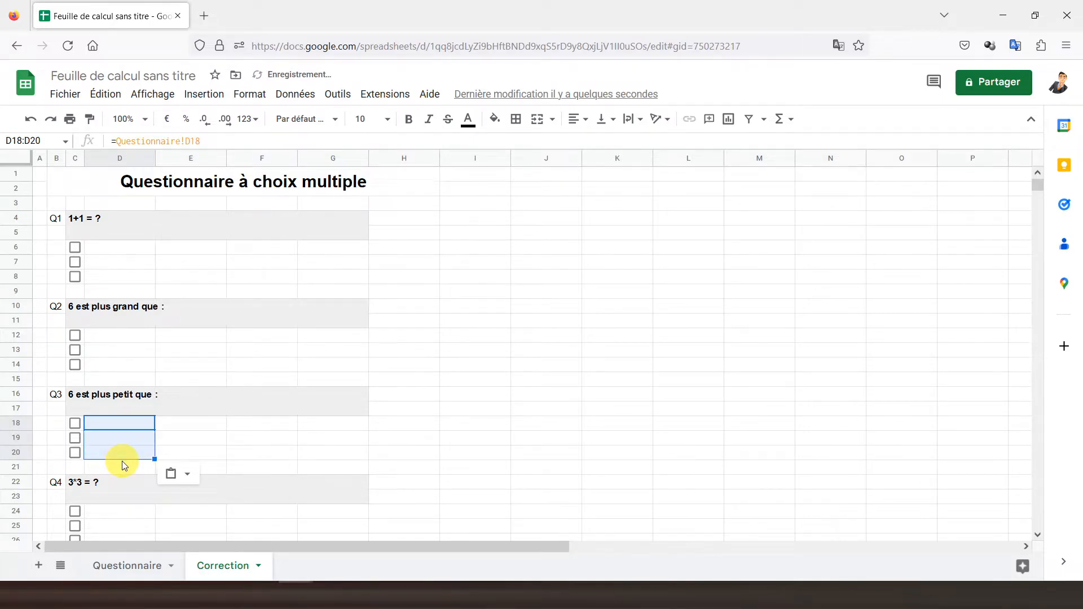
# Paste the same link formula into the Q4 answers D24:D26 and Q5 answers D30:D32 of the Correction sheet.
pyautogui.scroll(-5, 125, 465)
pyautogui.moveTo(119, 310); pyautogui.dragTo(124, 339)
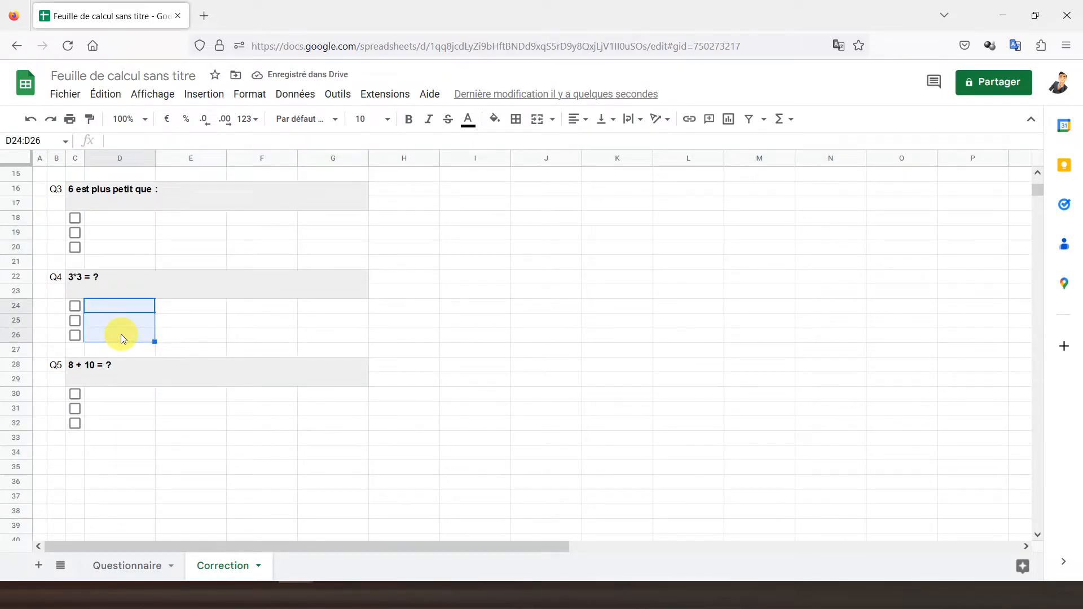
pyautogui.hotkey('ctrl', 'v')
pyautogui.moveTo(102, 394); pyautogui.dragTo(110, 419)
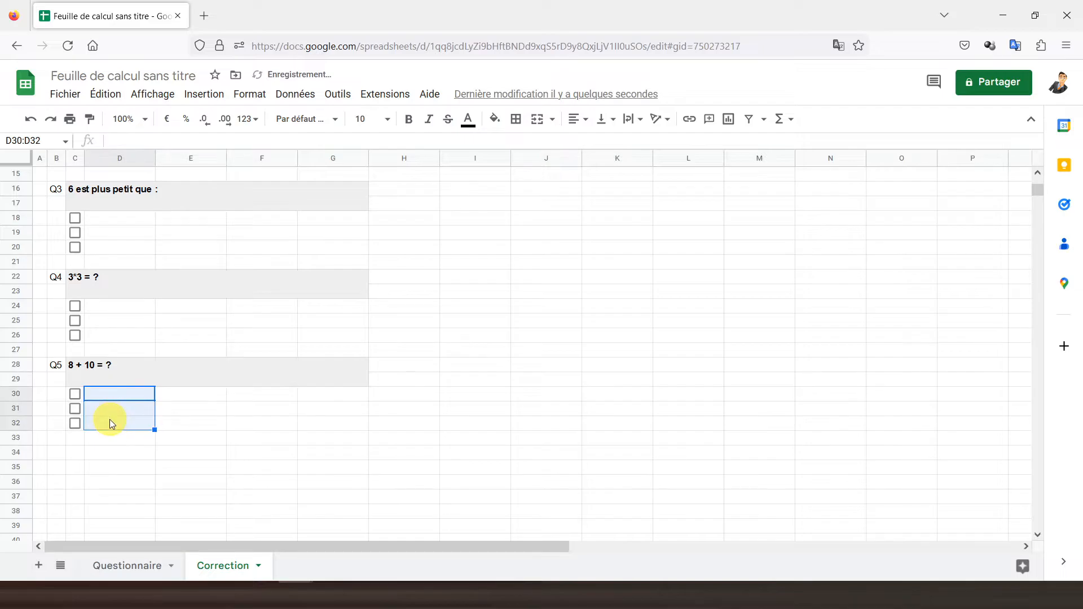
pyautogui.hotkey('ctrl', 'v')
# On the Questionnaire sheet, enter 2 in D6 and 3 in D7 as Q1 answers.
pyautogui.click(128, 565)
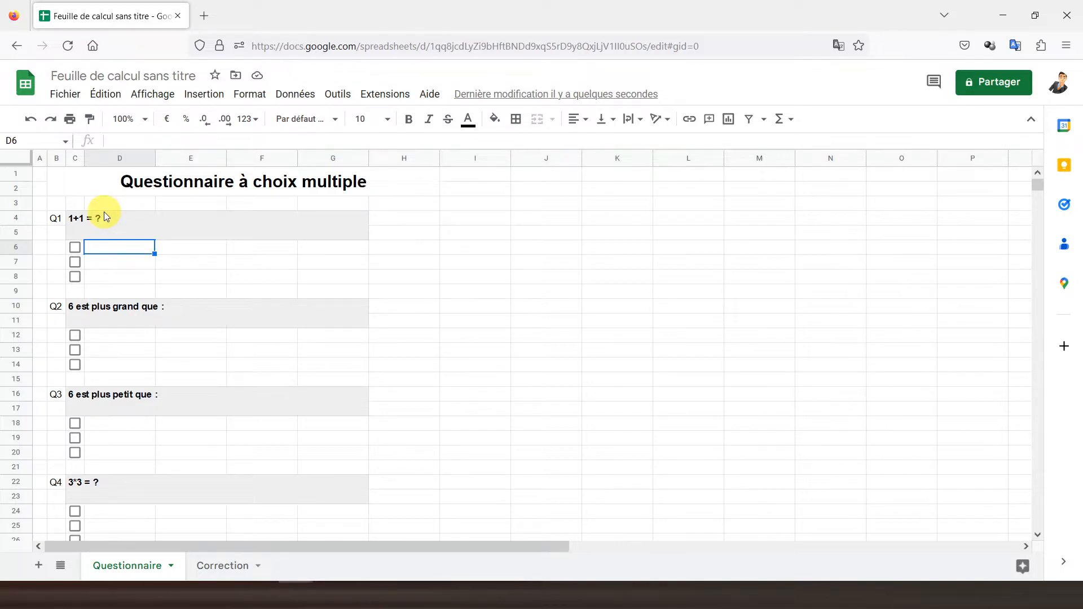
pyautogui.write('2')
pyautogui.press('Return')
pyautogui.write('3')
pyautogui.press('Return')
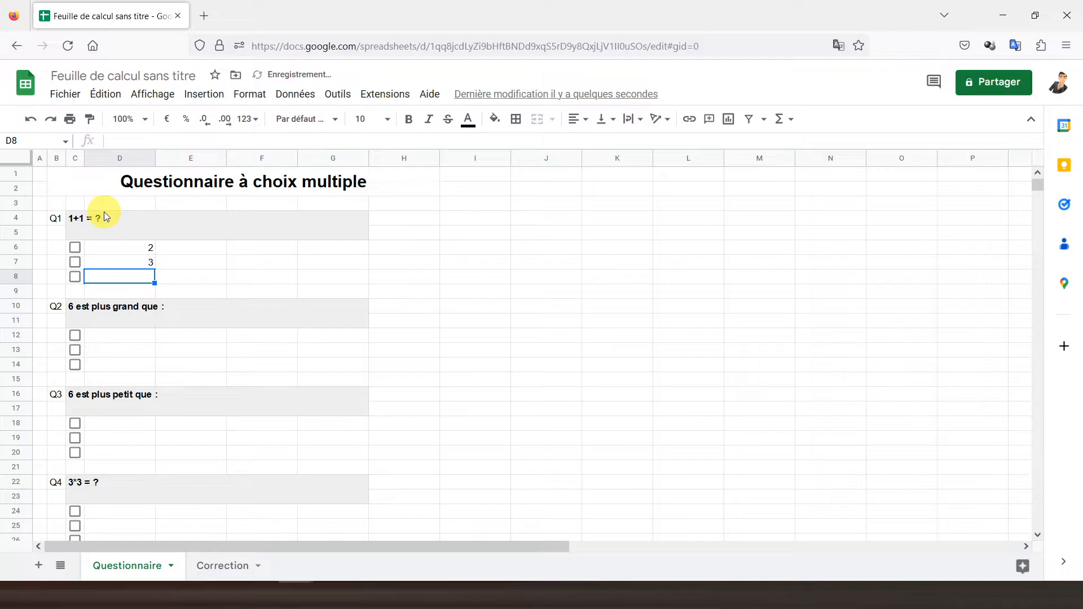
# Replace the second Q1 answer in D7 with 4 and enter 6 as the third answer in D8.
pyautogui.write('1')
pyautogui.press('BackSpace')
pyautogui.press('Return')
pyautogui.press('Up')
pyautogui.press('Up')
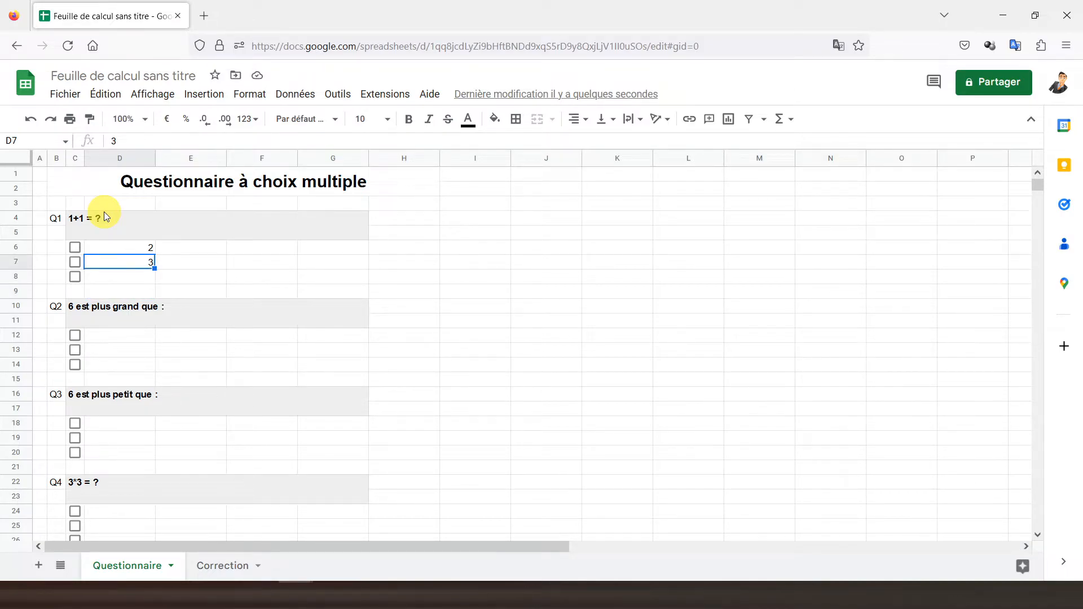
pyautogui.write('4')
pyautogui.press('Return')
pyautogui.write('6')
pyautogui.press('Return')
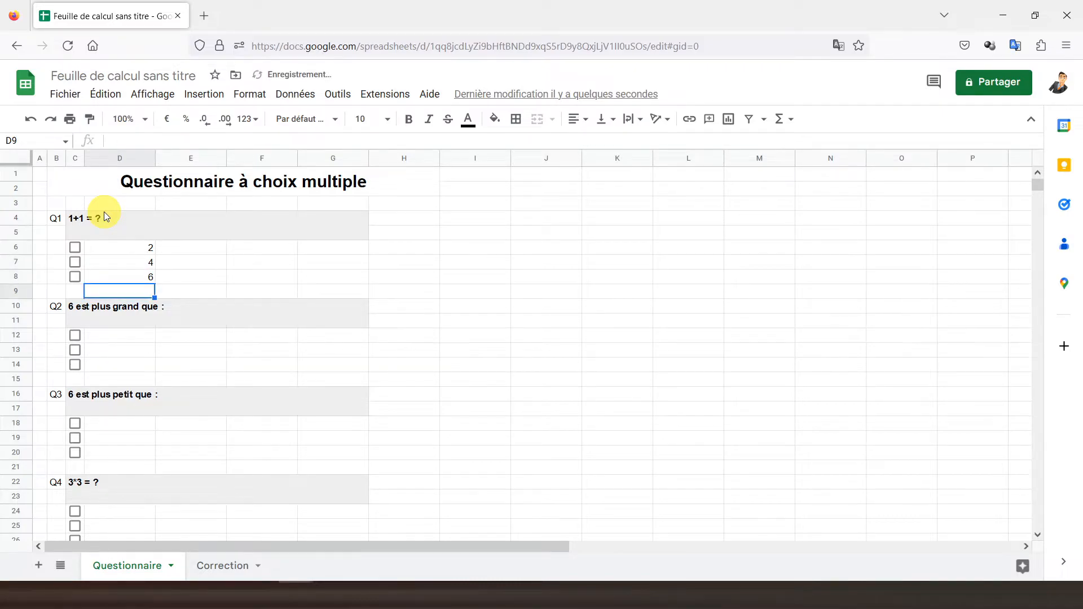
# Make the Q1 answers in D6:D8 of the Questionnaire sheet bold and left-aligned.
pyautogui.moveTo(122, 248); pyautogui.dragTo(123, 278)
pyautogui.click(408, 120)
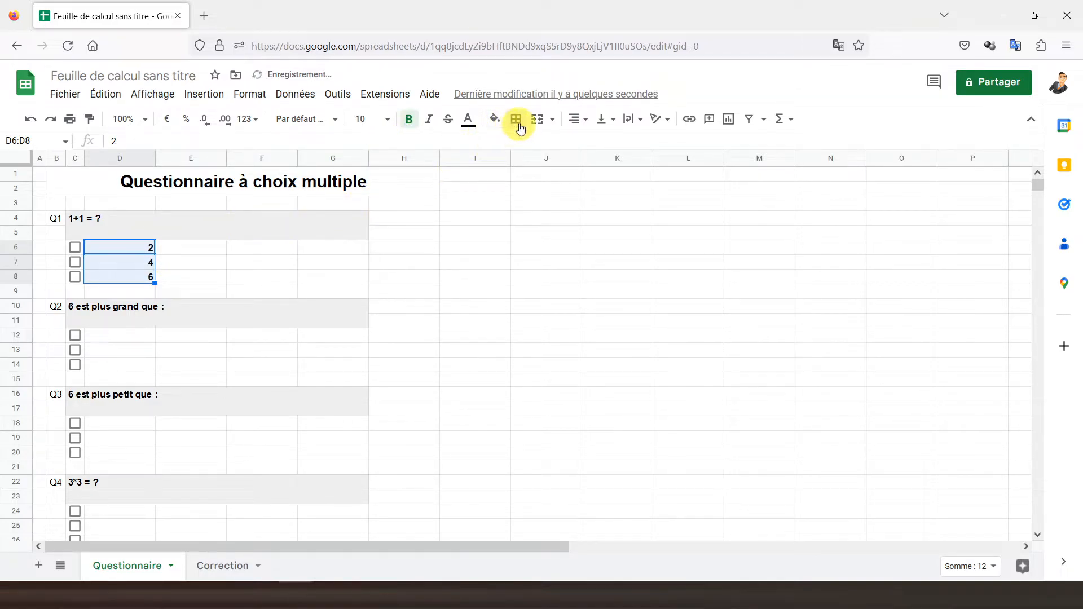
pyautogui.click(572, 121)
pyautogui.click(572, 143)
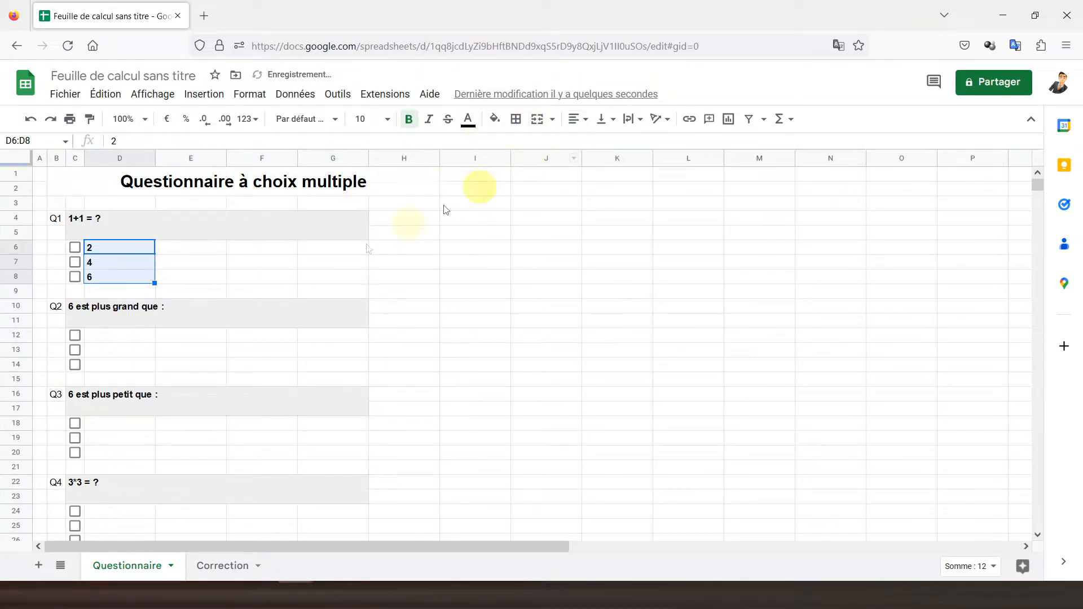
# Copy the formatting of the Q1 answers to the Q2 answers D12:D14 and Q3 answers D18:D20 on the Questionnaire sheet.
pyautogui.click(90, 118)
pyautogui.moveTo(120, 339); pyautogui.dragTo(120, 361)
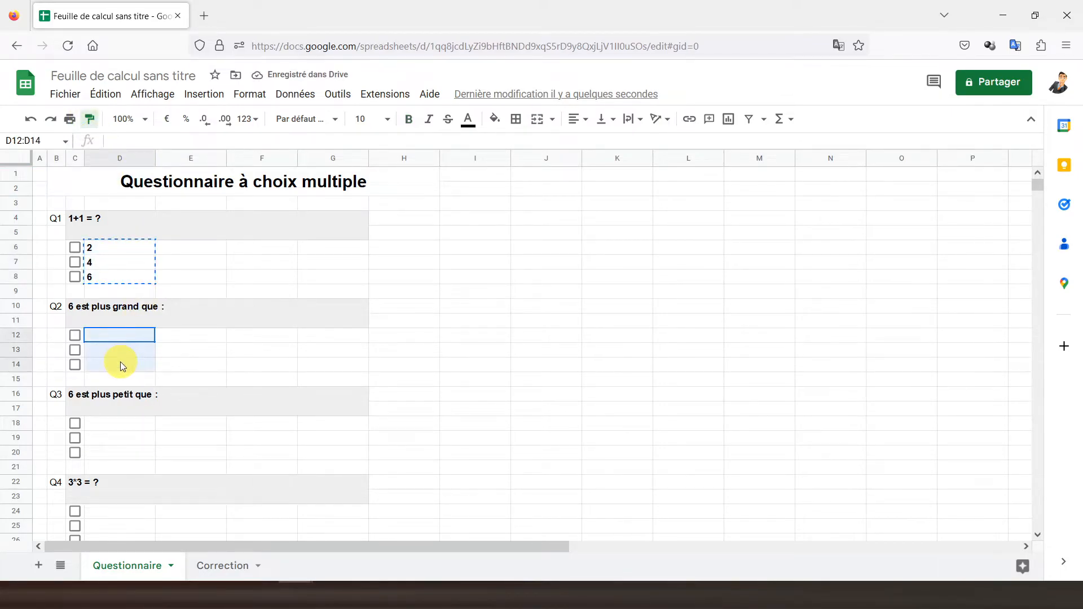
pyautogui.click(90, 119)
pyautogui.scroll(-5, 138, 263)
pyautogui.scroll(3, 138, 263)
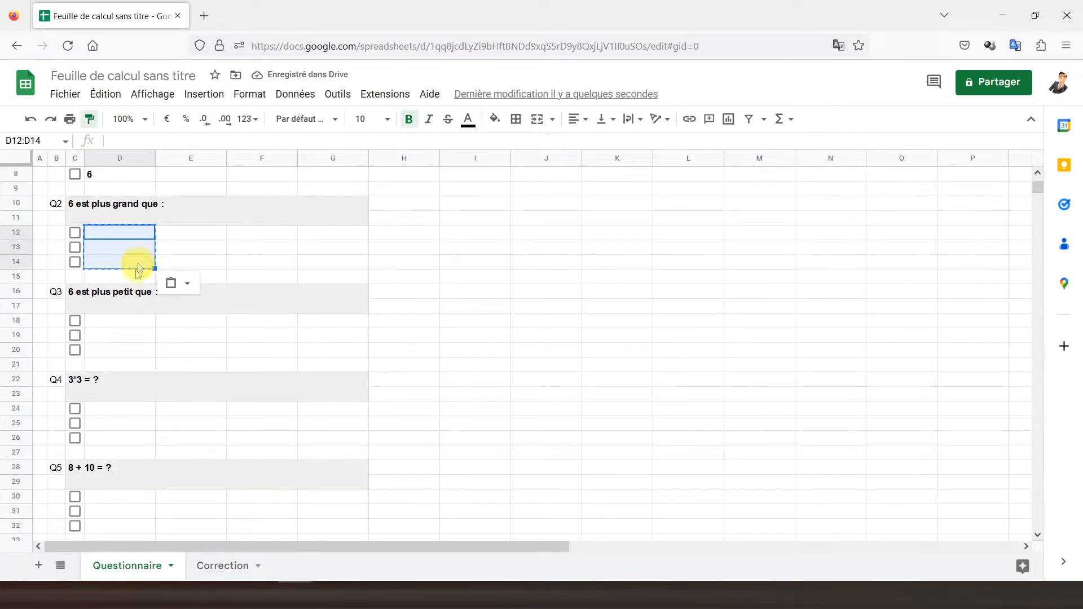
pyautogui.moveTo(115, 326); pyautogui.dragTo(117, 350)
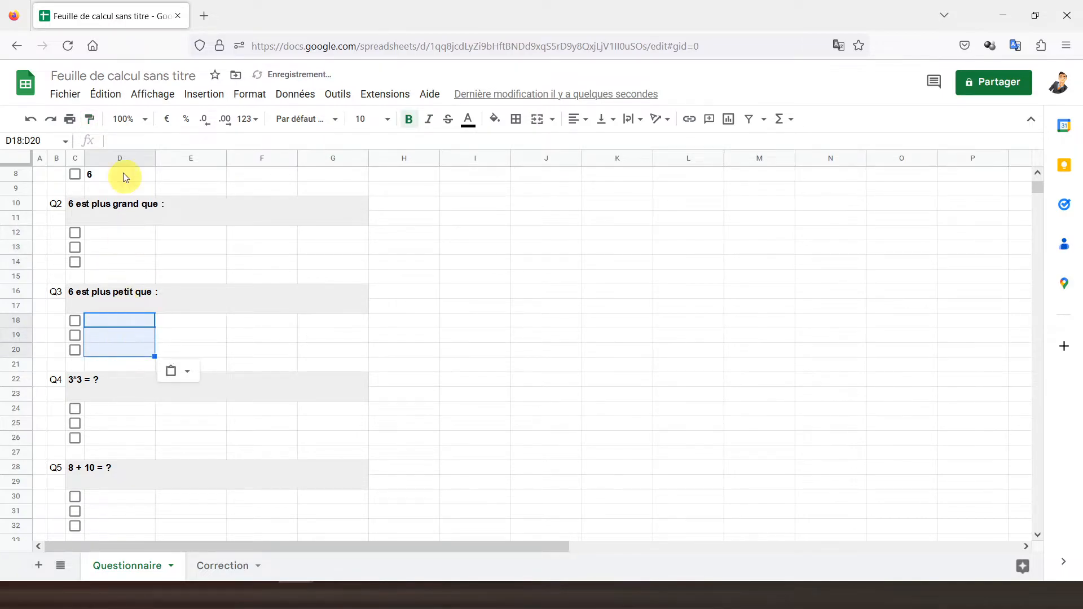
# Copy the same answer formatting to the Q4 answers D24:D26 and Q5 answers D30:D32 on the Questionnaire sheet.
pyautogui.click(90, 119)
pyautogui.moveTo(106, 409); pyautogui.dragTo(114, 447)
pyautogui.scroll(-3, 150, 257)
pyautogui.click(90, 118)
pyautogui.moveTo(105, 390); pyautogui.dragTo(108, 424)
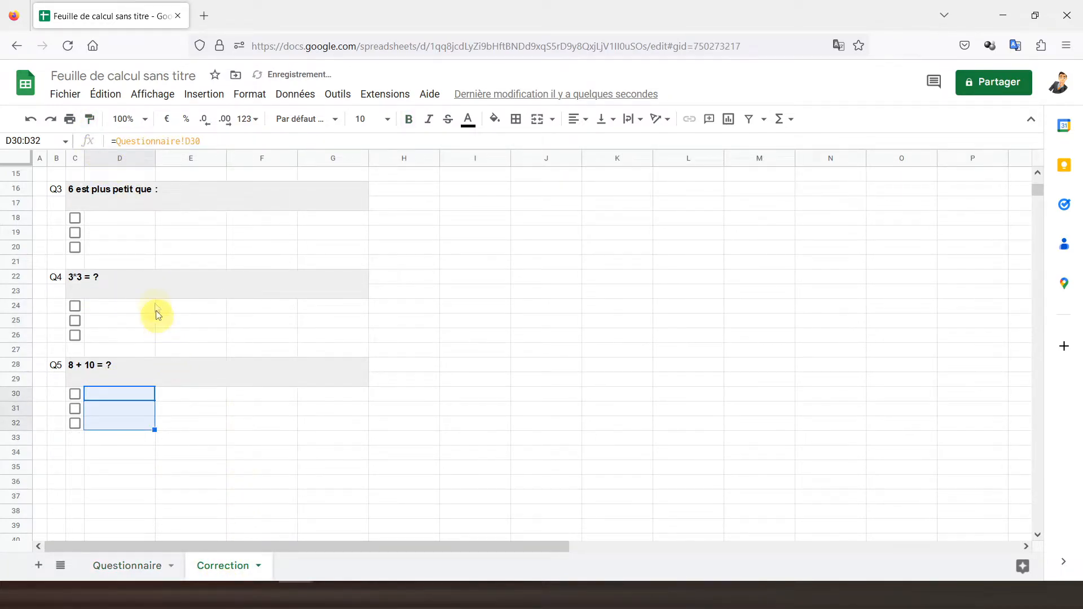
# Copy the formatting of Questionnaire cells D30:D32 to the Q1 answers D6:D8 on the Correction sheet.
pyautogui.scroll(5, 154, 313)
pyautogui.click(121, 249)
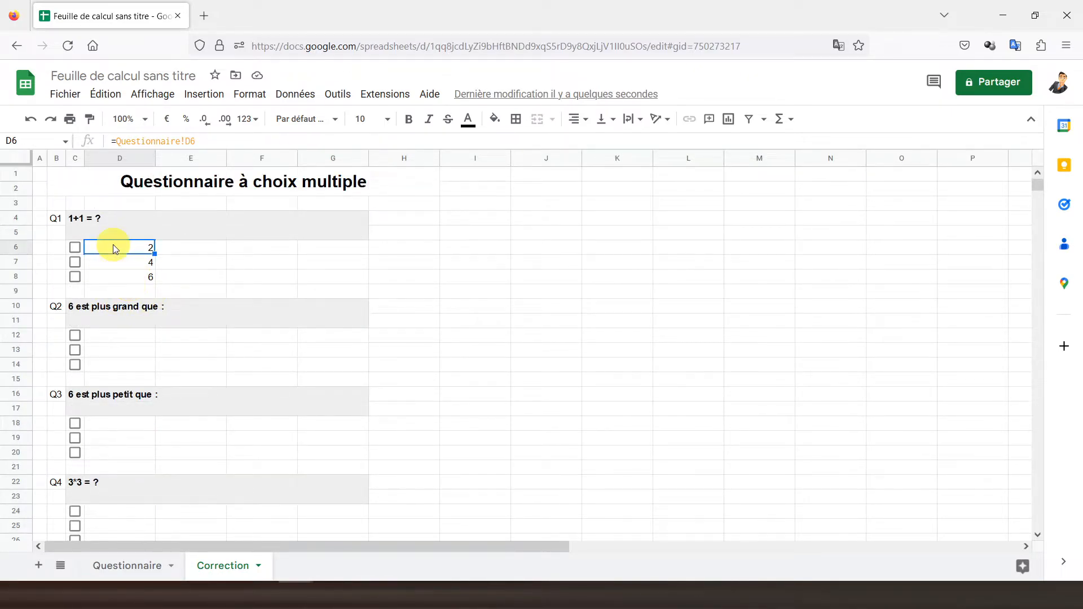
pyautogui.moveTo(113, 245); pyautogui.dragTo(120, 276)
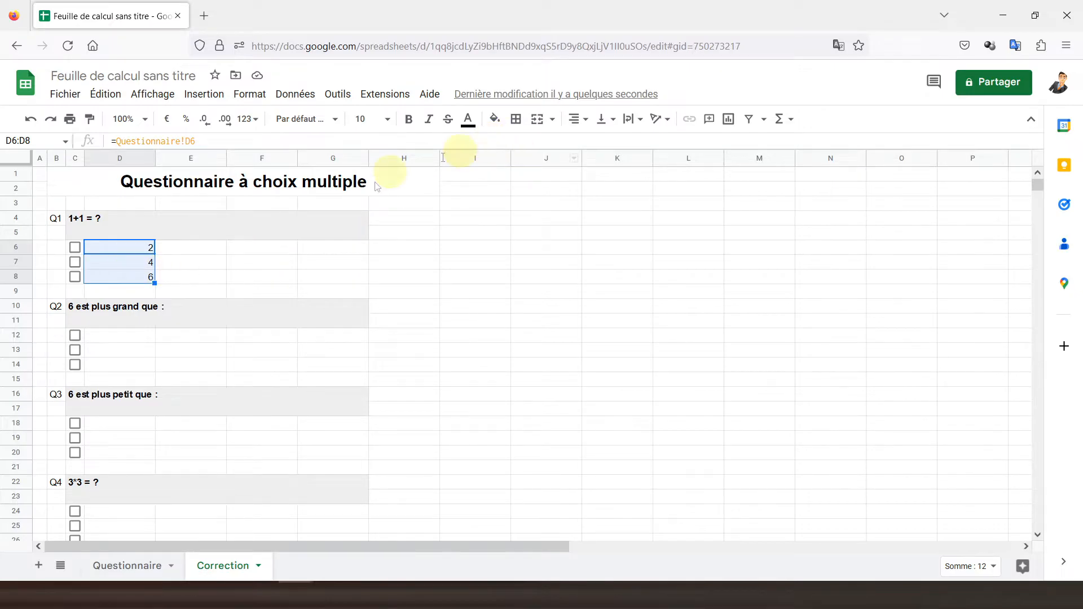
pyautogui.click(123, 566)
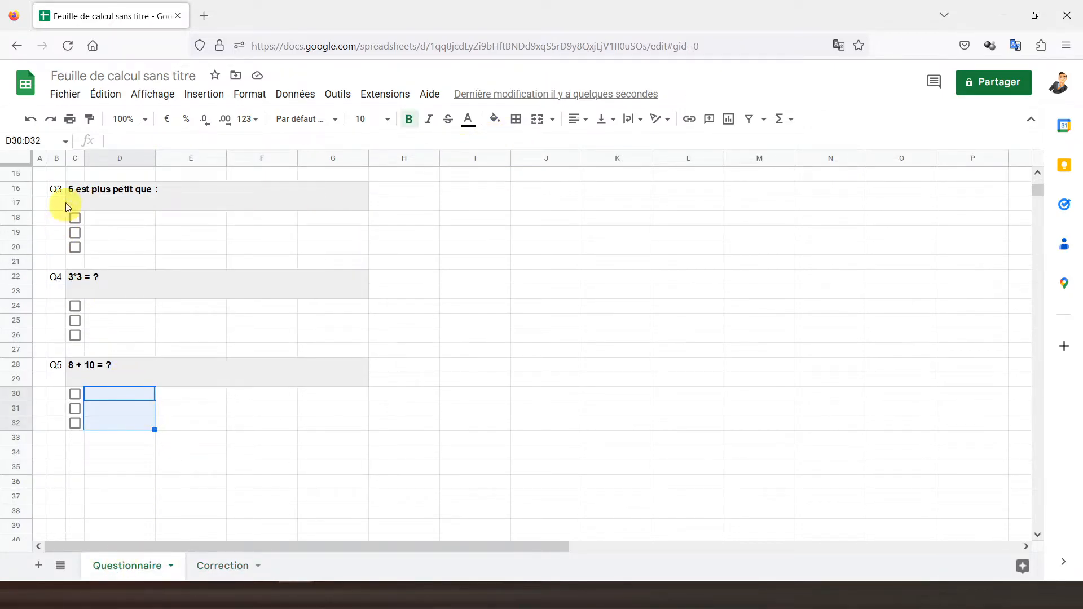
pyautogui.click(90, 119)
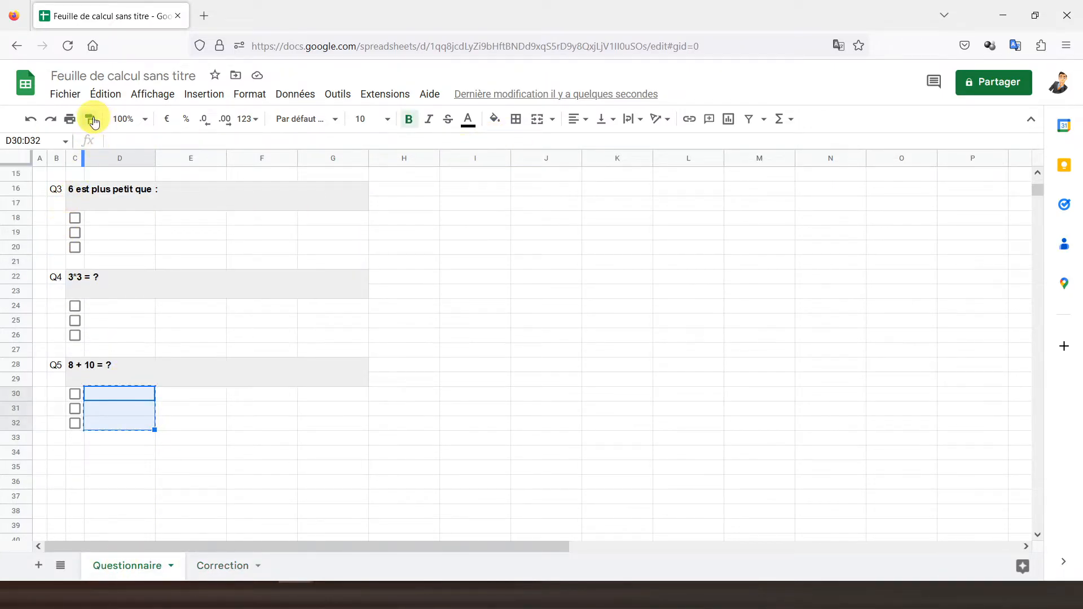
pyautogui.click(217, 566)
pyautogui.click(120, 248)
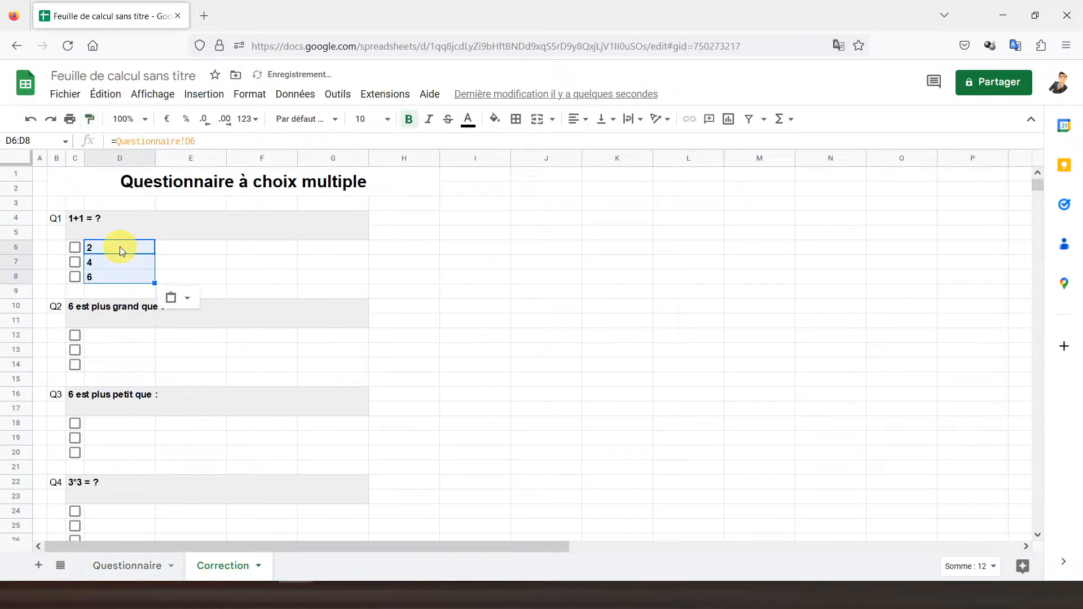
# Copy the formatting of the Correction sheet's Q1 answers to its Q2 answers D12:D14 and Q3 answers D18:D20.
pyautogui.click(90, 120)
pyautogui.click(114, 340)
pyautogui.click(90, 120)
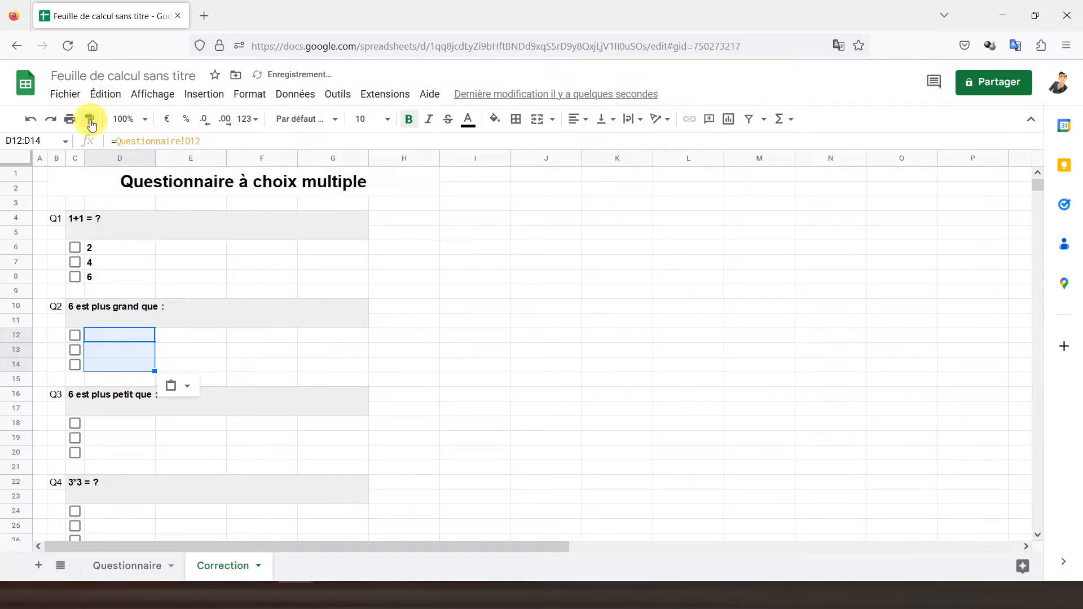
pyautogui.click(120, 430)
# Copy the answer formatting to the Q4 answers D24:D26 and Q5 answers D30:D32 on the Correction sheet.
pyautogui.scroll(-5, 121, 430)
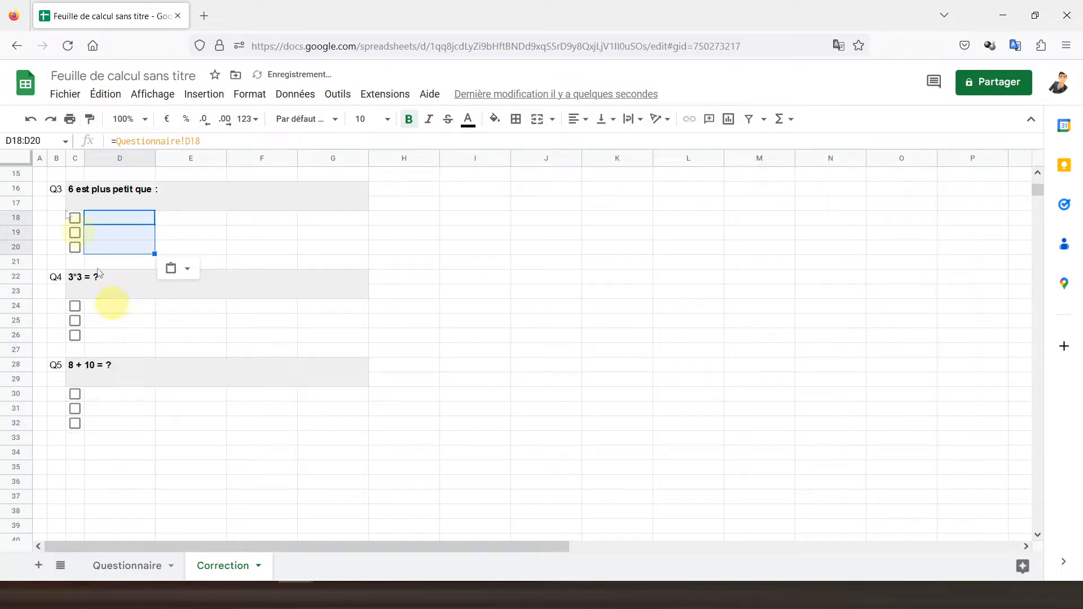
pyautogui.click(90, 119)
pyautogui.click(118, 311)
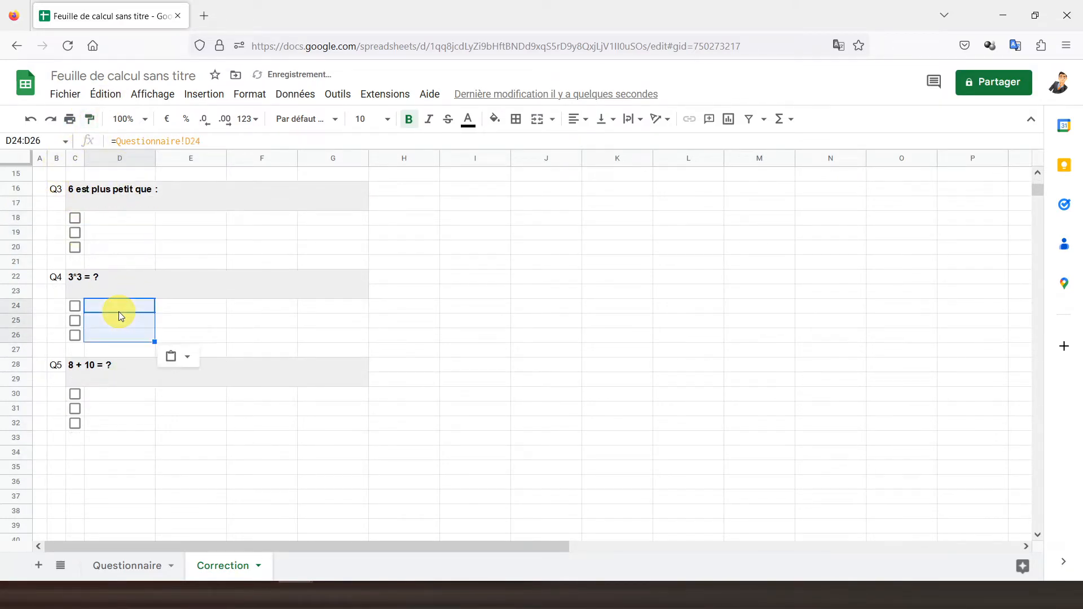
pyautogui.click(91, 120)
pyautogui.click(118, 401)
# Replace the title in merged cell B1:H2 of the Correction sheet with "Correction".
pyautogui.click(137, 568)
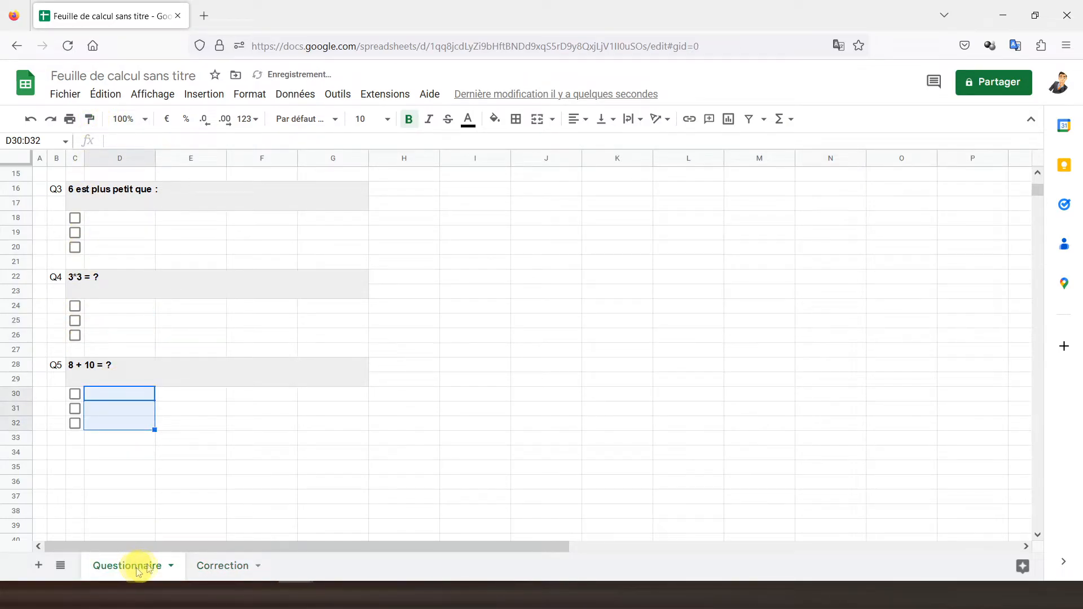
pyautogui.scroll(5, 181, 338)
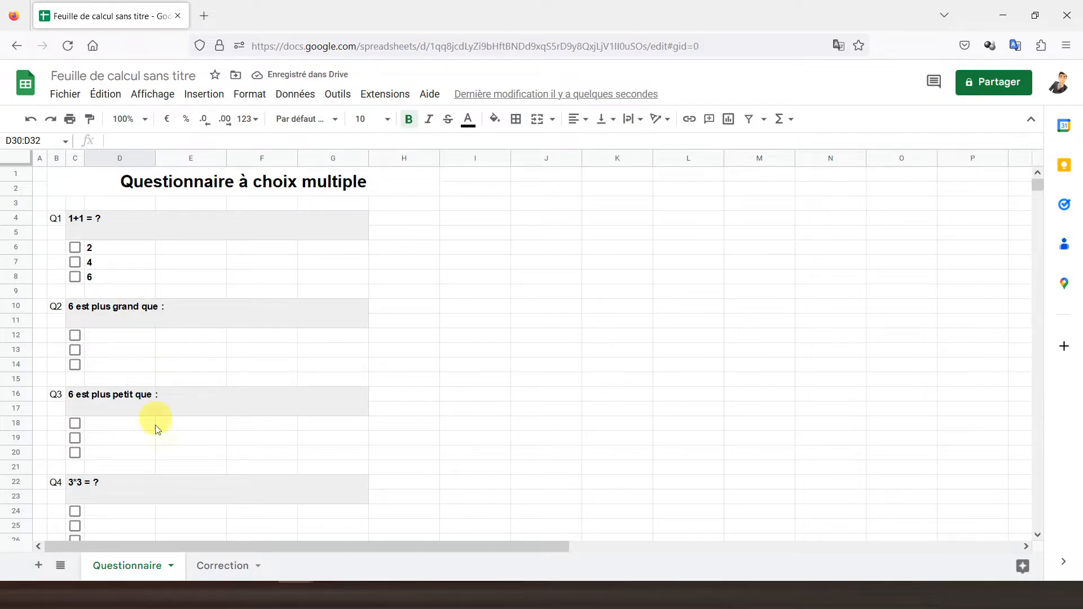
pyautogui.click(223, 566)
pyautogui.scroll(5, 185, 281)
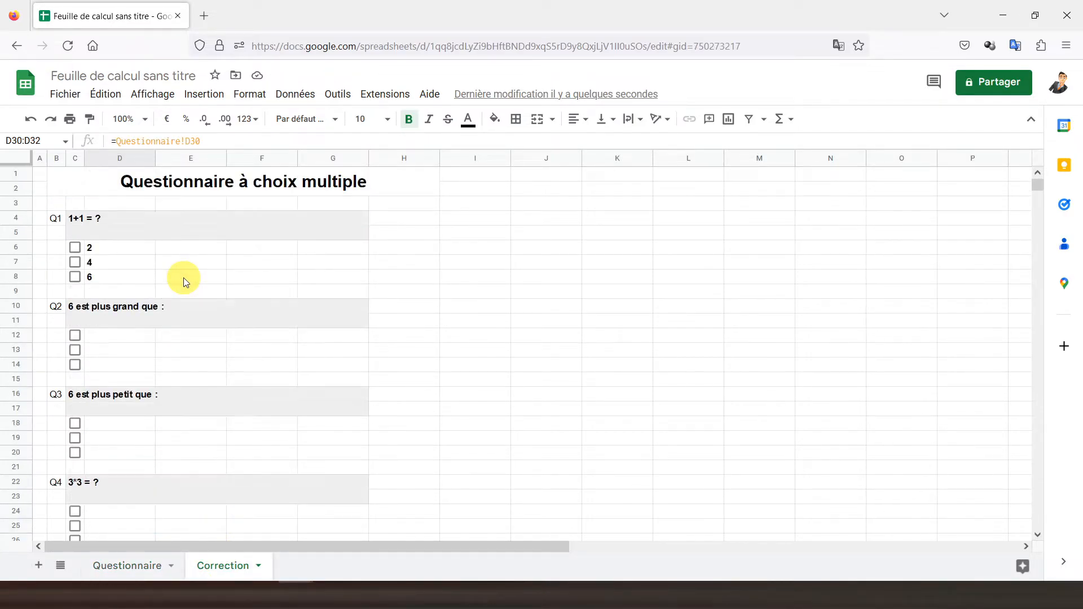
pyautogui.click(65, 181)
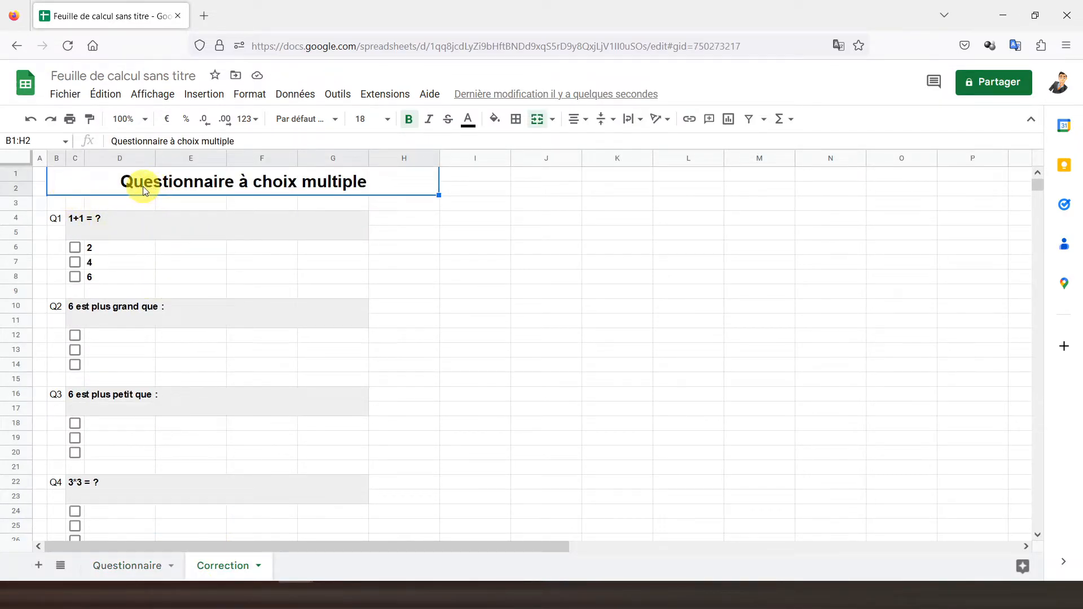
pyautogui.write('C')
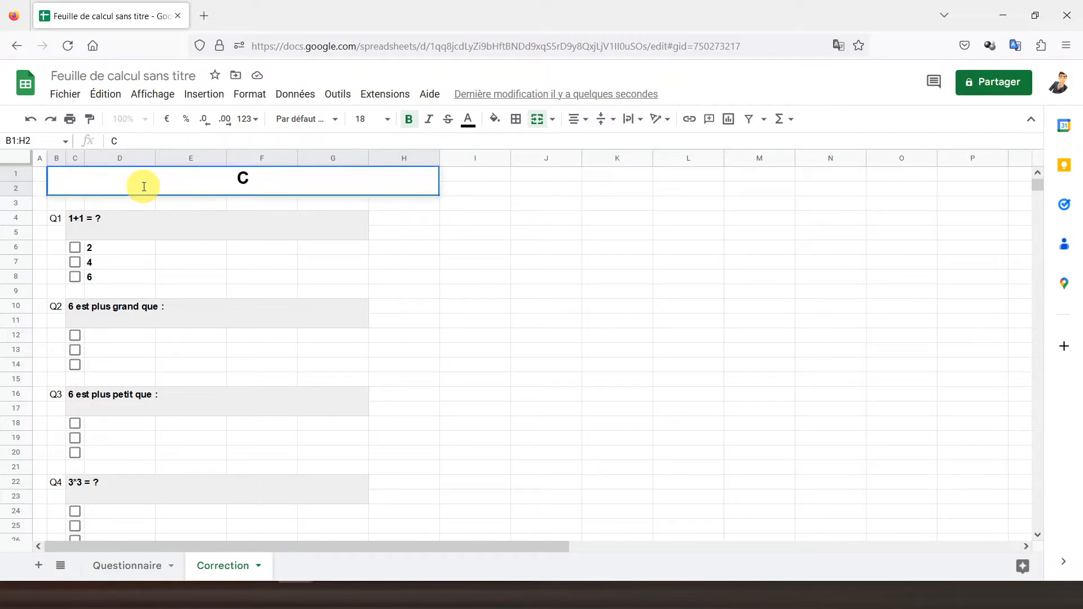
pyautogui.write('orrection')
pyautogui.press('Return')
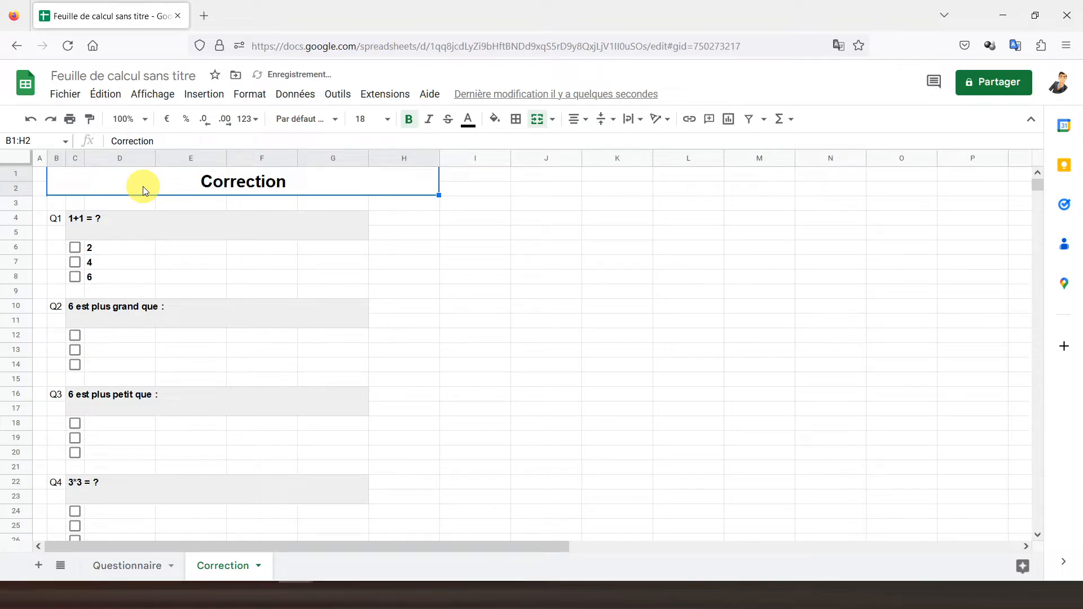
# Enter 2, 3 and 8 as the Q2 answers in D12:D14 on the Questionnaire sheet.
pyautogui.click(147, 571)
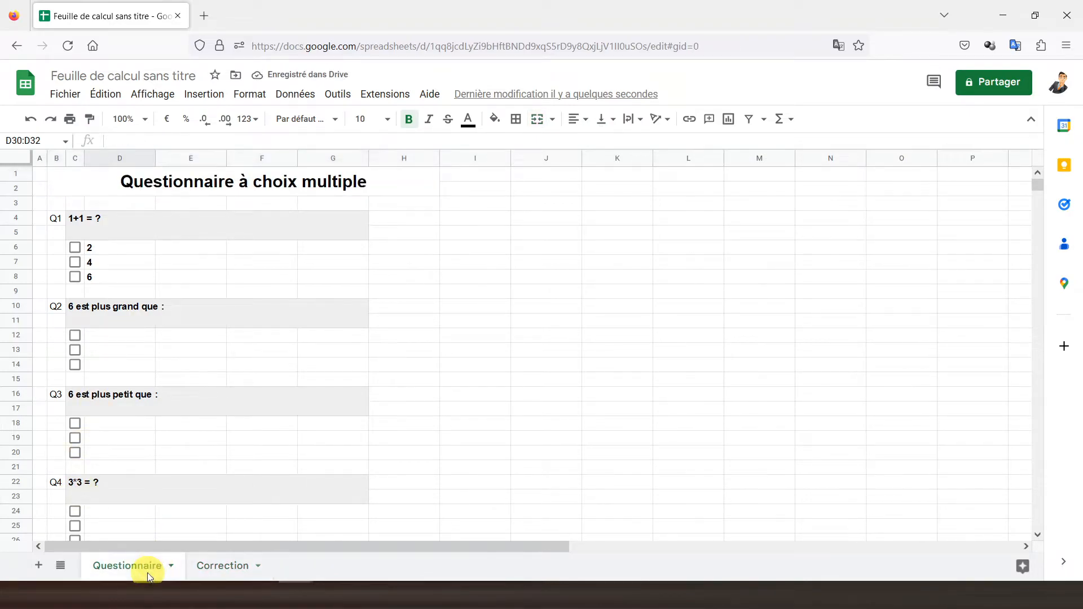
pyautogui.click(110, 341)
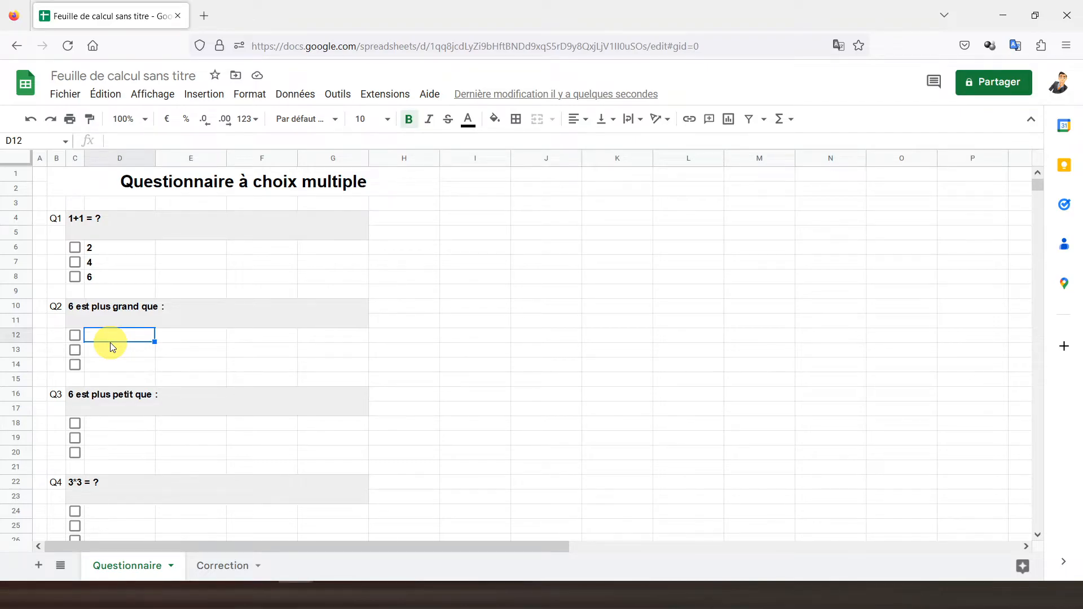
pyautogui.write('2')
pyautogui.press('Return')
pyautogui.write('3')
pyautogui.press('Return')
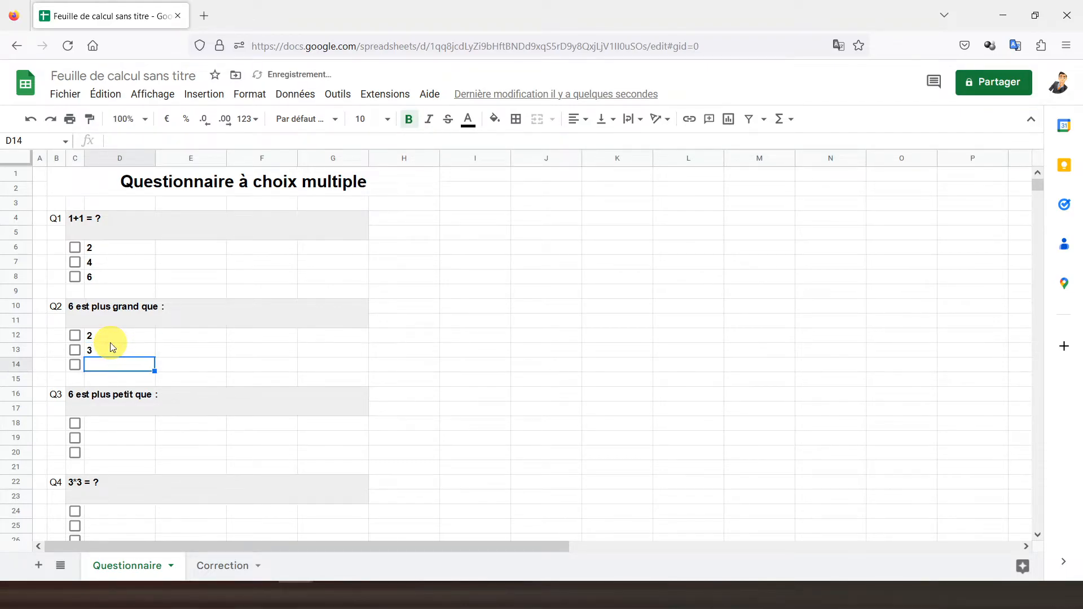
pyautogui.write('8')
pyautogui.press('Return')
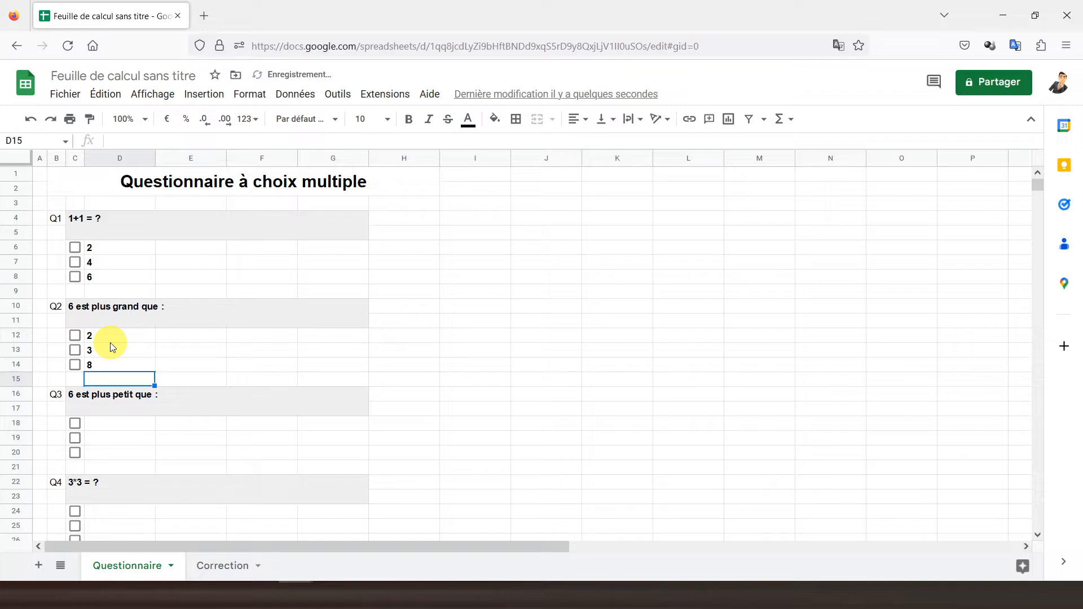
# Enter 9, 10 and 1 as the Q3 answers in D18:D20 on the Questionnaire sheet.
pyautogui.click(118, 425)
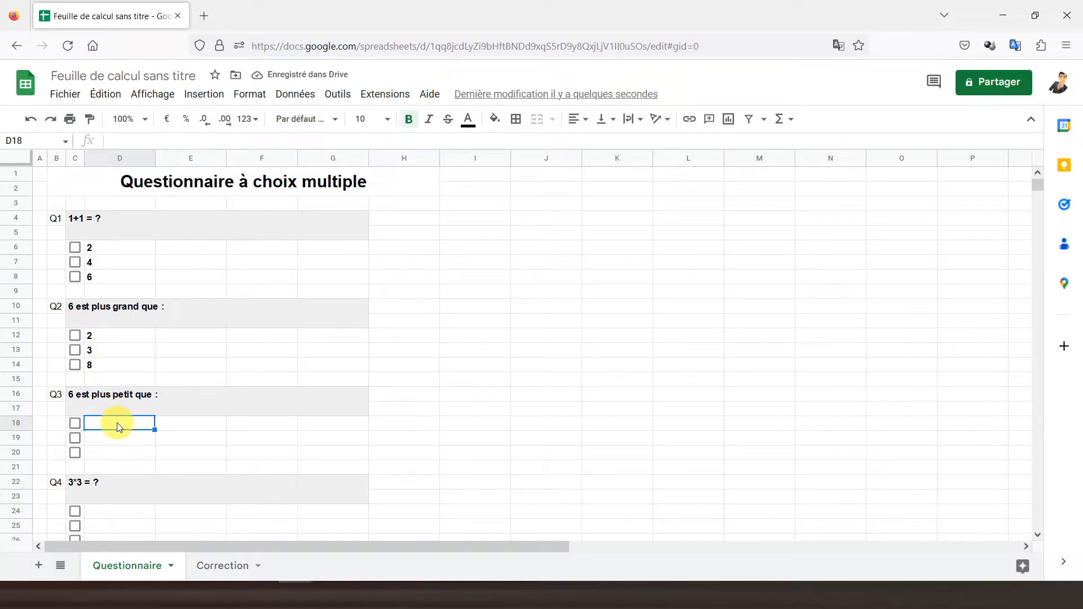
pyautogui.write('9')
pyautogui.press('Return')
pyautogui.write('10')
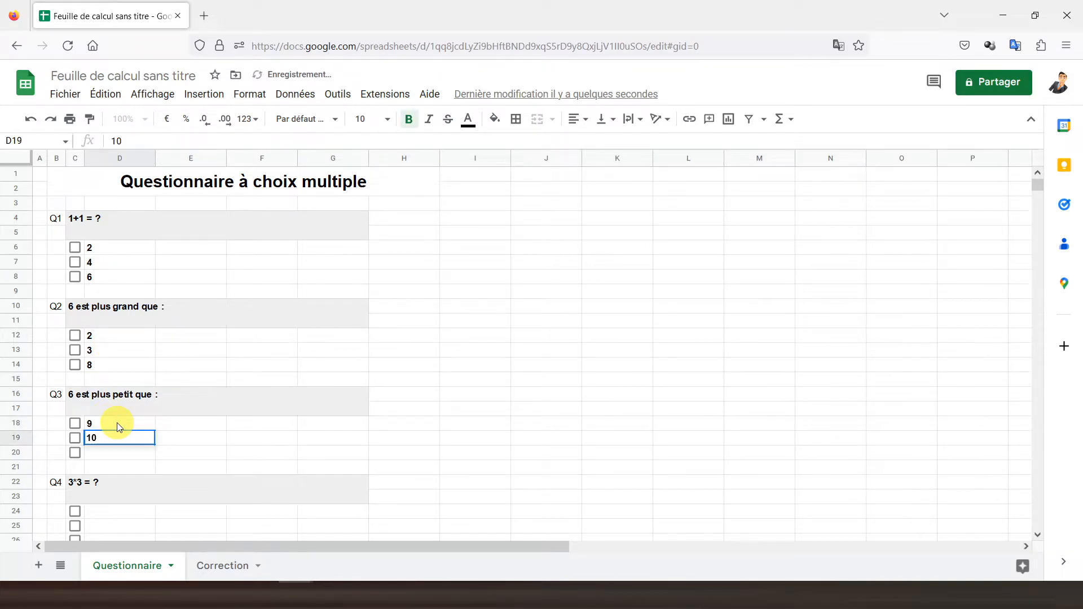
pyautogui.press('Return')
pyautogui.write('1')
pyautogui.press('Return')
pyautogui.press('Return')
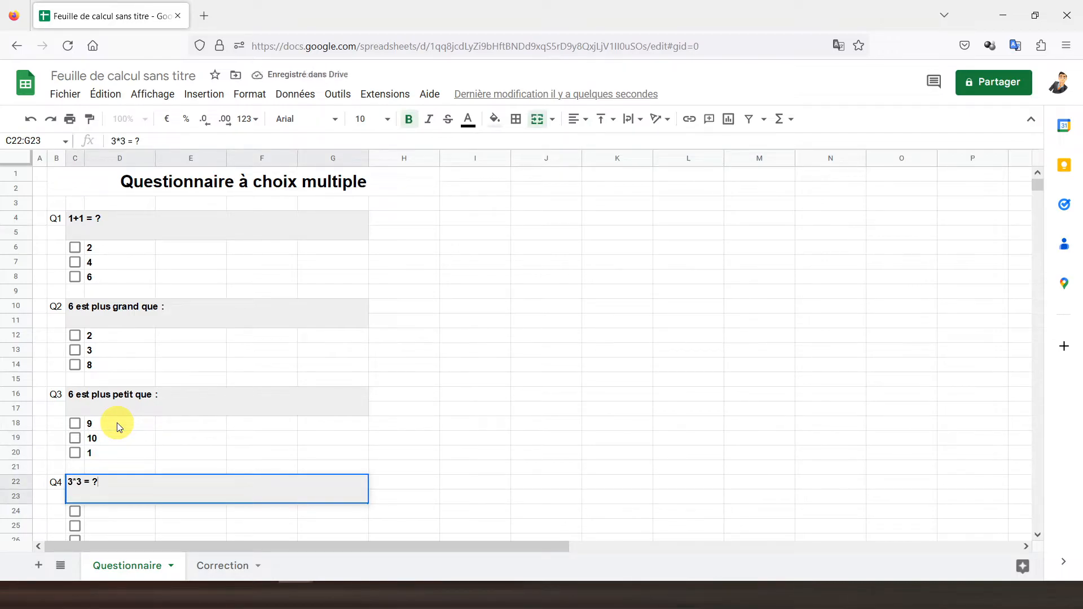
# Enter 3, 6 and 9 as the Q4 answers in D24:D26 on the Questionnaire sheet.
pyautogui.scroll(-5, 119, 427)
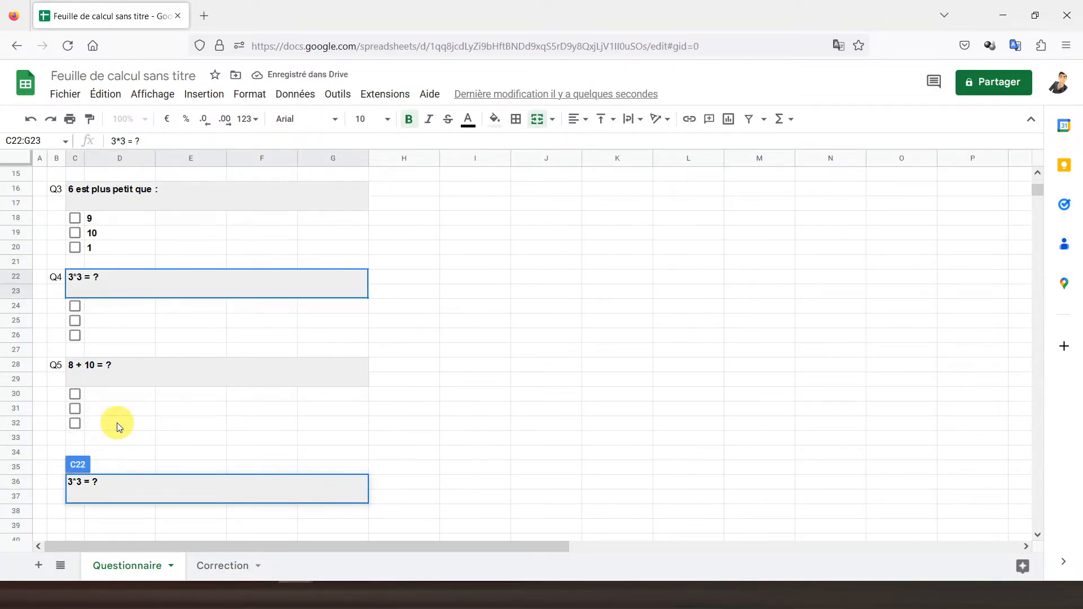
pyautogui.click(94, 307)
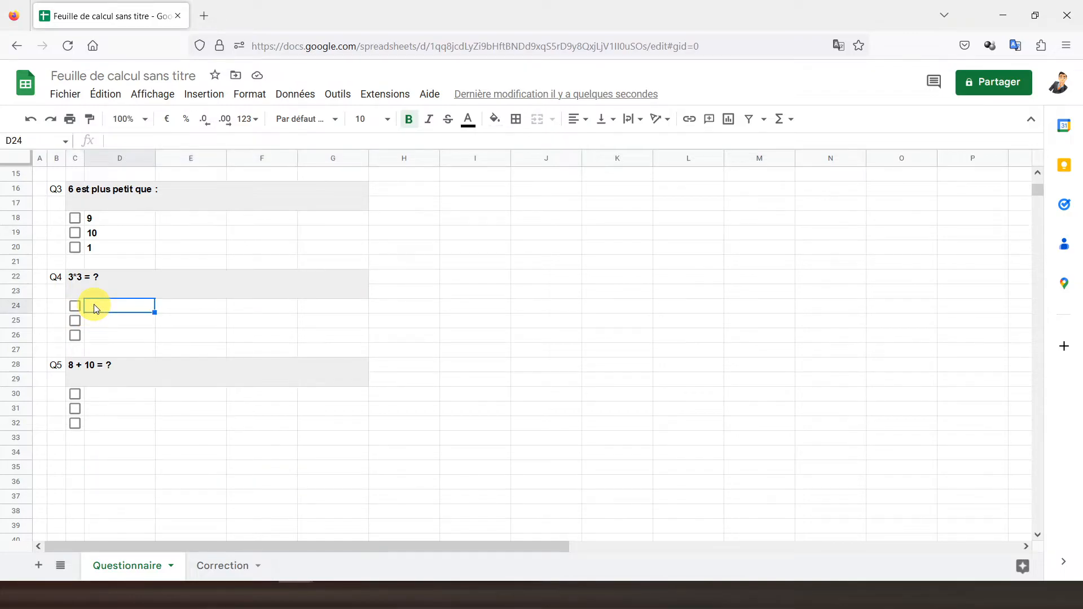
pyautogui.write('3')
pyautogui.press('Return')
pyautogui.write('6')
pyautogui.press('Return')
pyautogui.write('9')
pyautogui.press('Return')
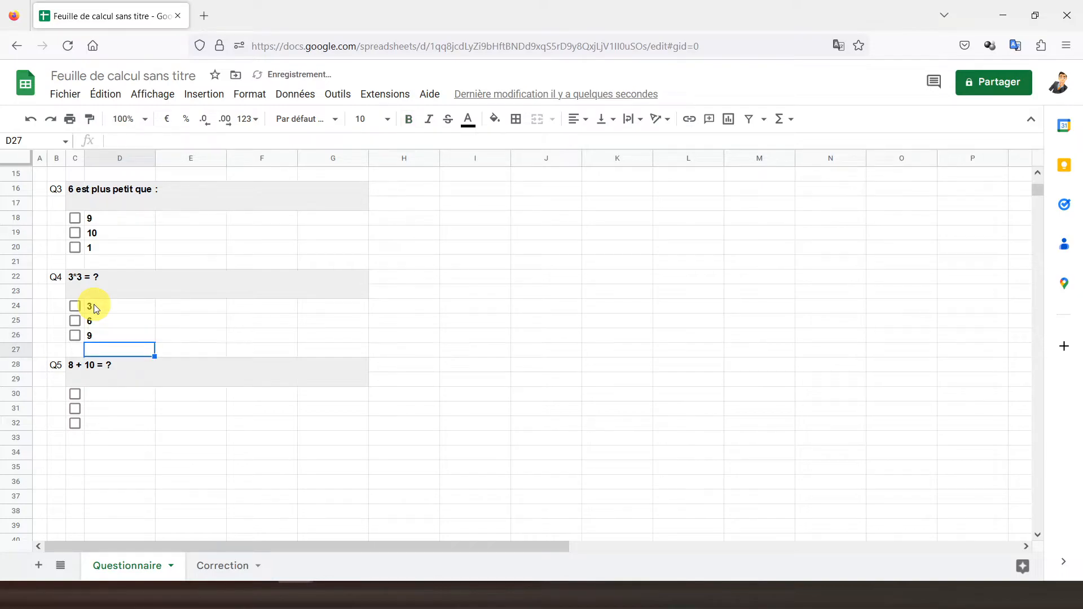
# Enter 8, 9 and 18 as the Q5 answers in D30:D32 on the Questionnaire sheet.
pyautogui.click(108, 395)
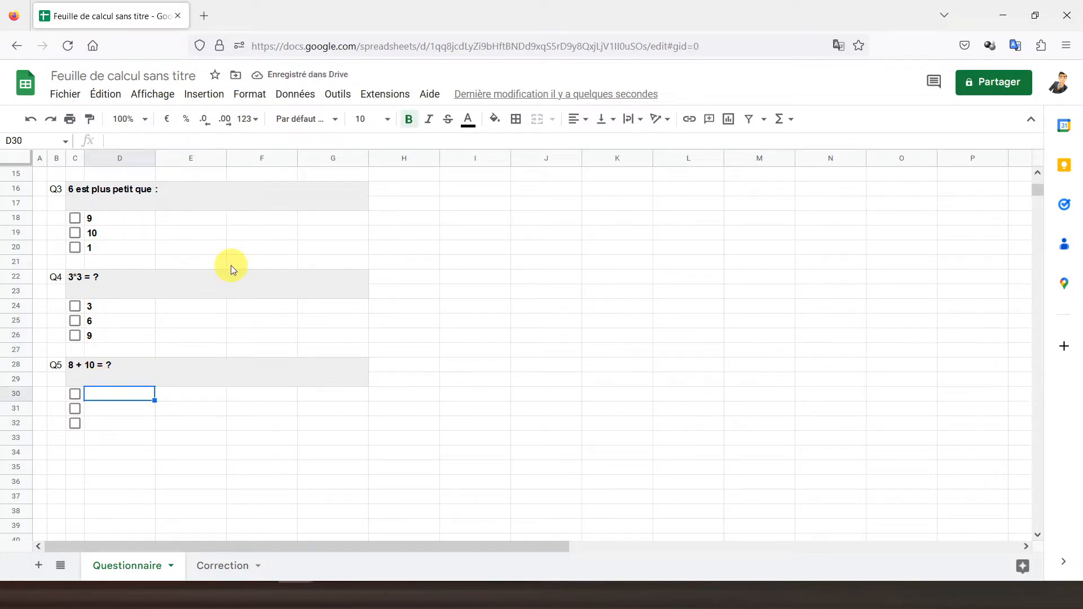
pyautogui.write('8')
pyautogui.press('Return')
pyautogui.write('9')
pyautogui.press('Return')
pyautogui.write('18')
pyautogui.press('Return')
# Compare the questions, answers and checkboxes of the Questionnaire sheet with those on the Correction sheet.
pyautogui.scroll(5, 232, 266)
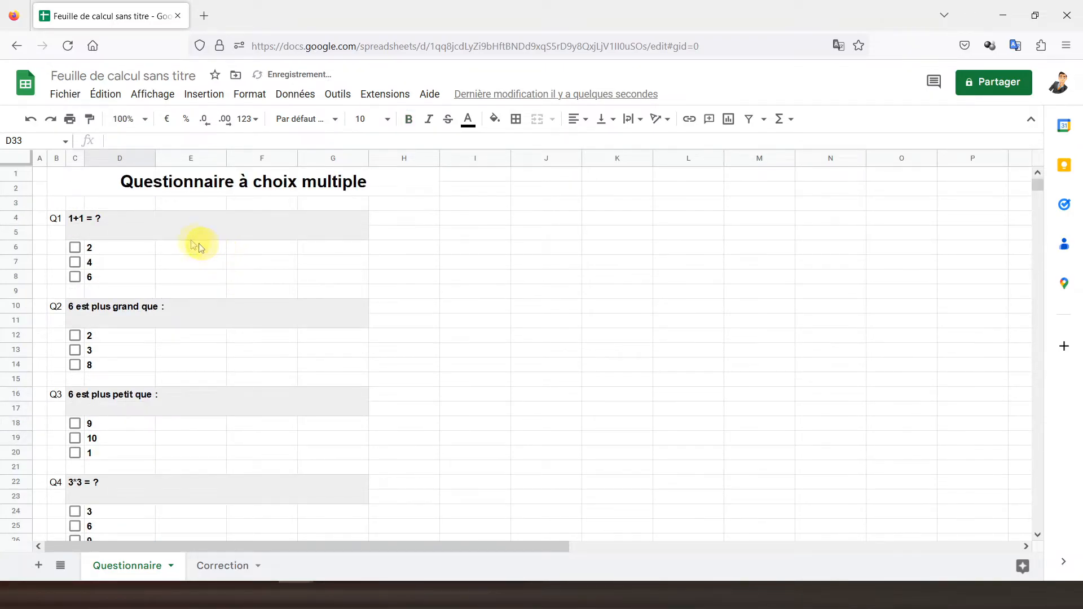
pyautogui.click(171, 228)
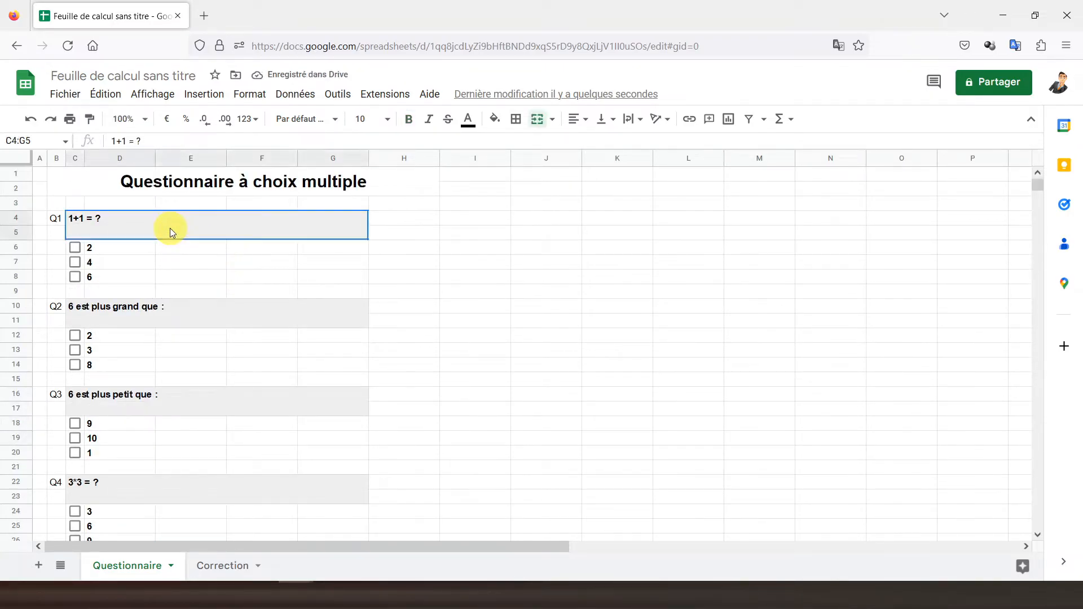
pyautogui.click(221, 565)
pyautogui.scroll(-5, 145, 339)
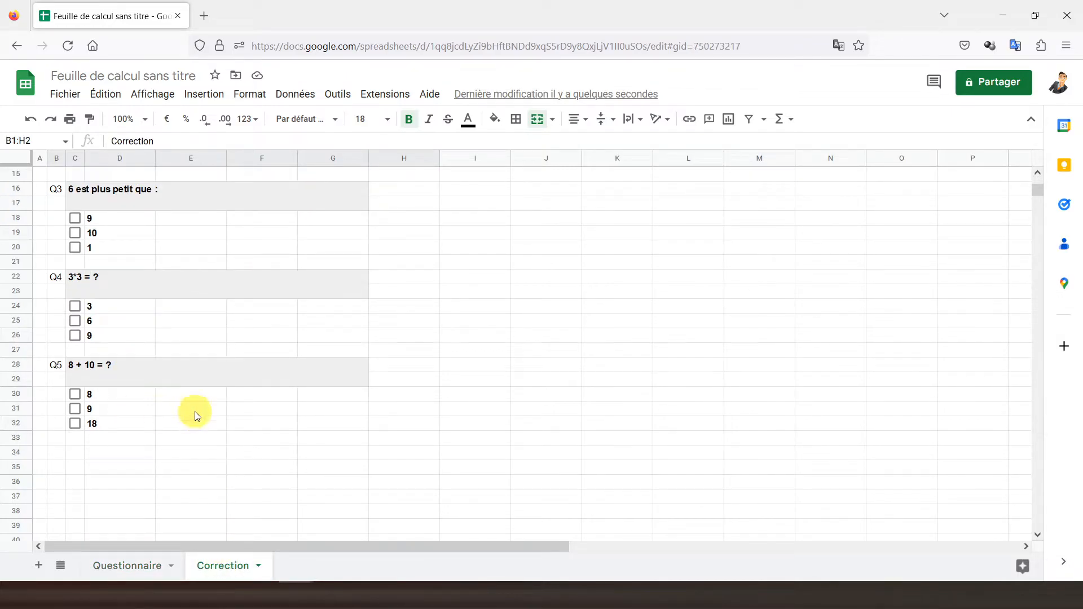
pyautogui.scroll(5, 139, 398)
pyautogui.click(75, 247)
pyautogui.click(76, 249)
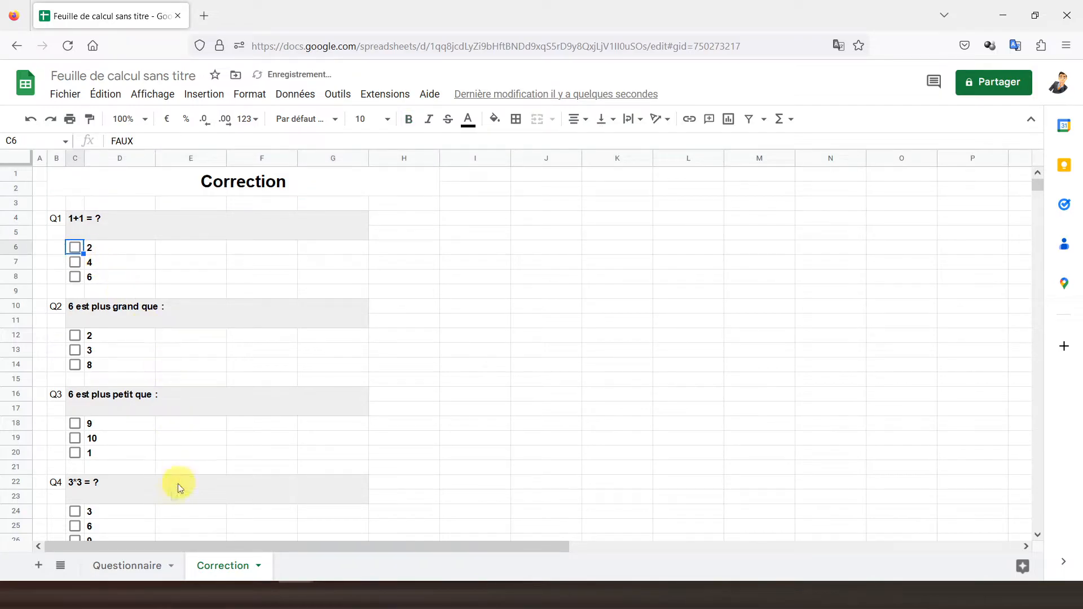
pyautogui.click(130, 565)
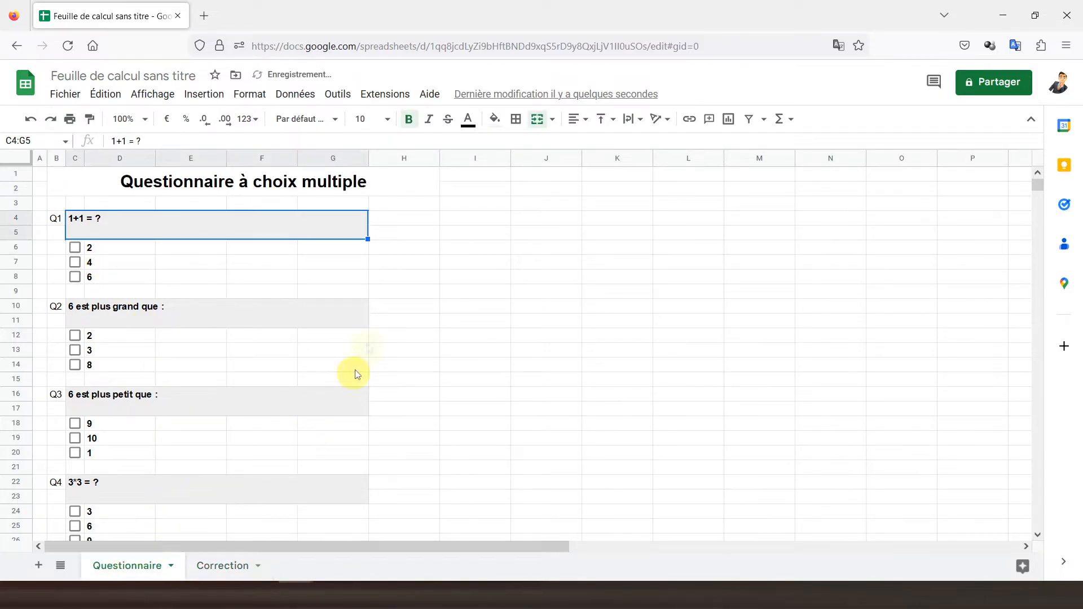
pyautogui.click(383, 220)
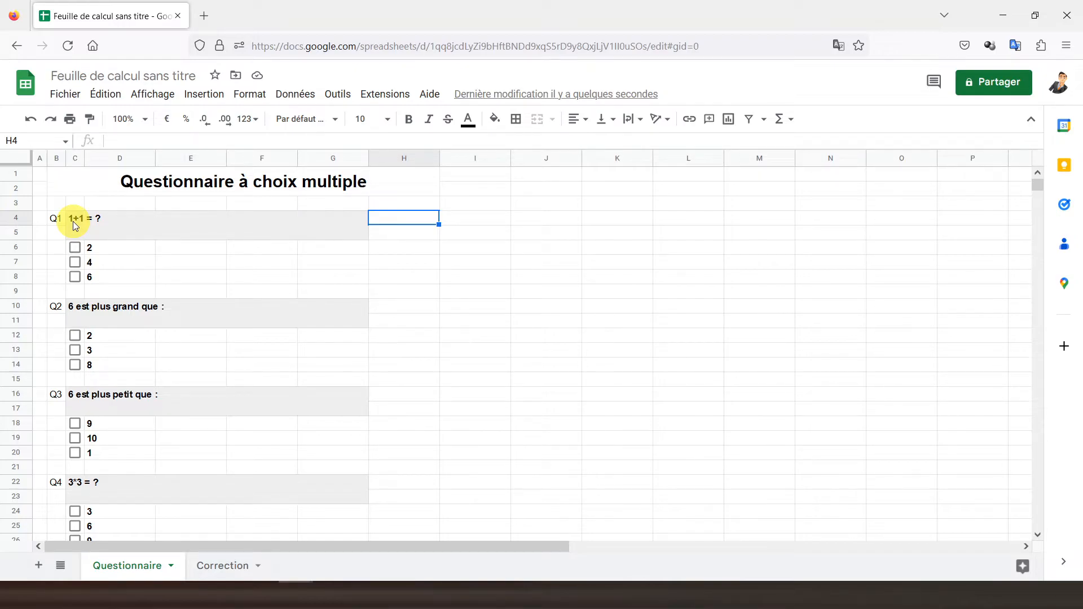
pyautogui.click(213, 566)
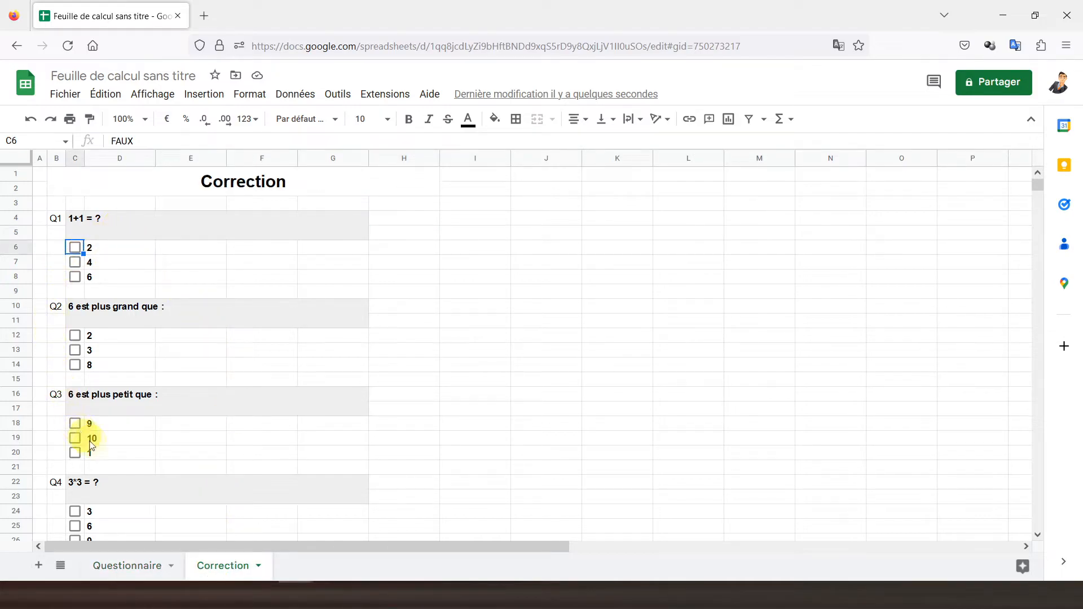
pyautogui.click(116, 565)
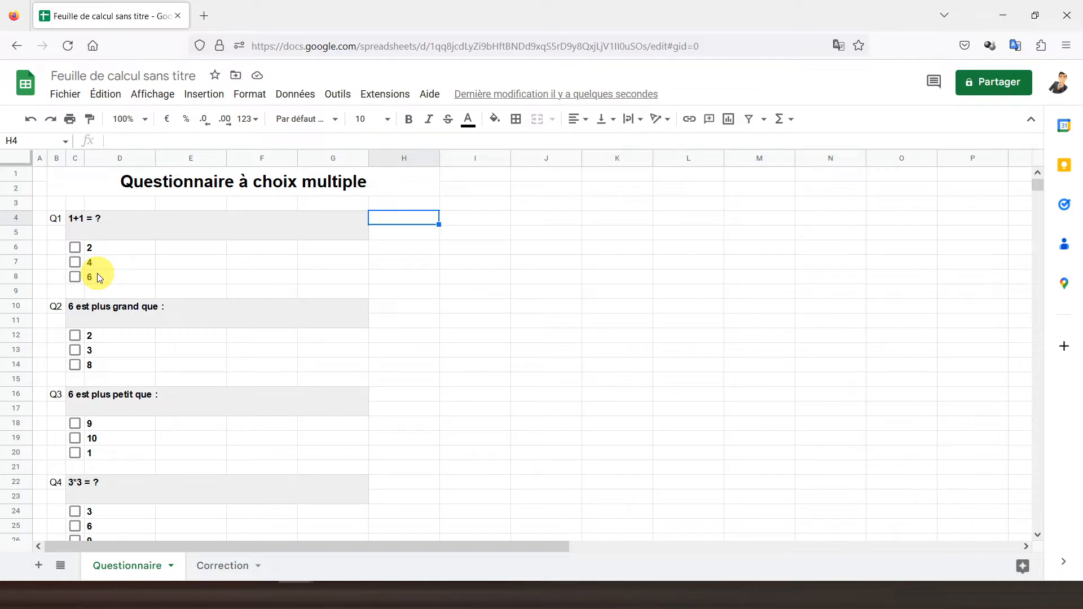
# On the Correction sheet, tick the checkboxes for answer 2 in Q1 and answers 2 and 3 in Q2.
pyautogui.click(215, 567)
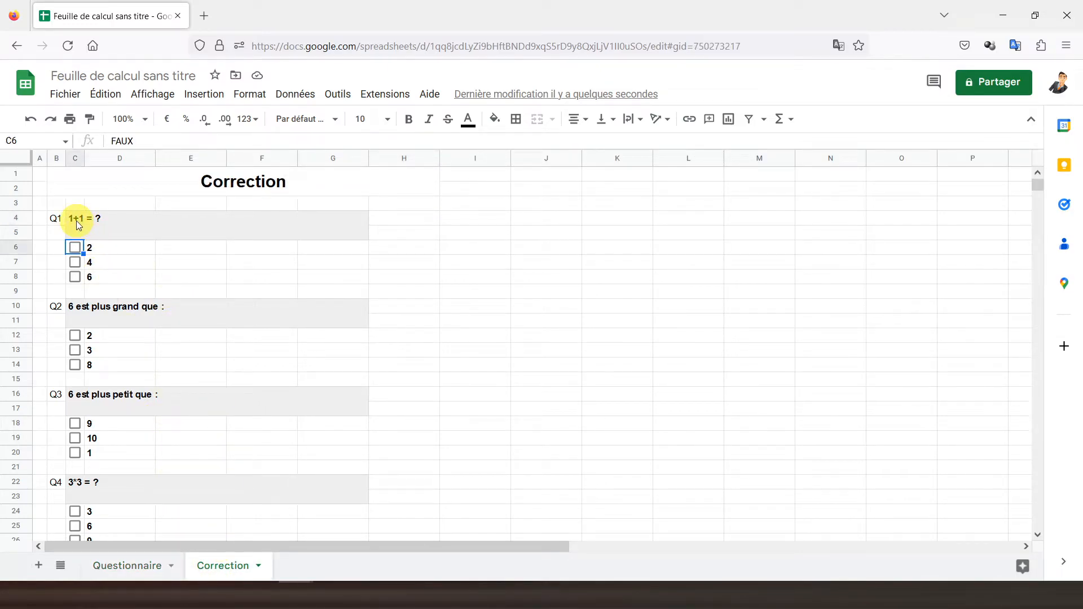
pyautogui.click(75, 247)
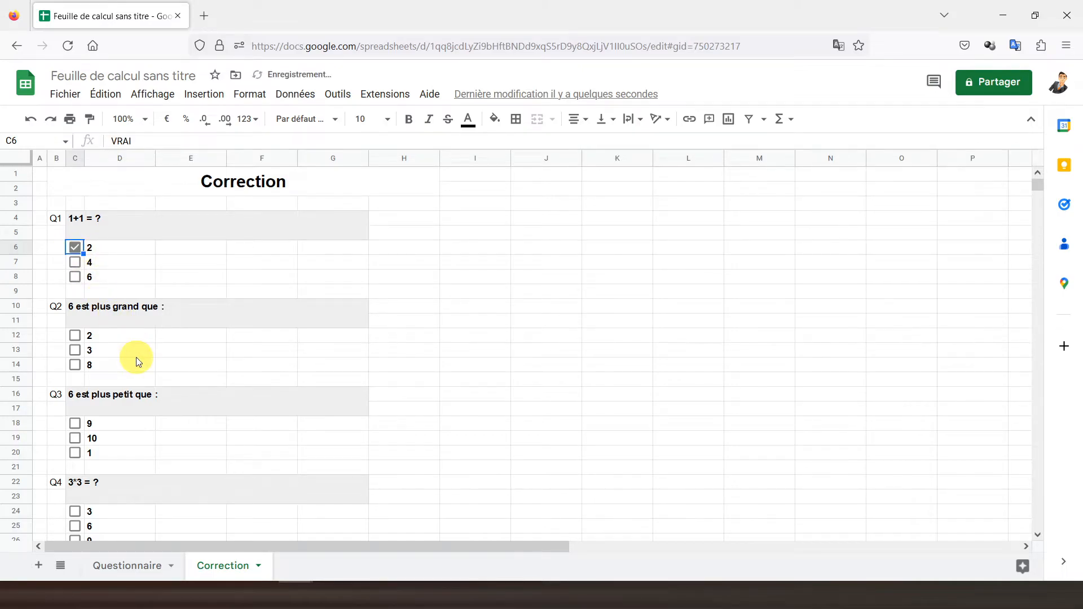
pyautogui.scroll(-3, 137, 357)
pyautogui.click(74, 233)
pyautogui.click(73, 248)
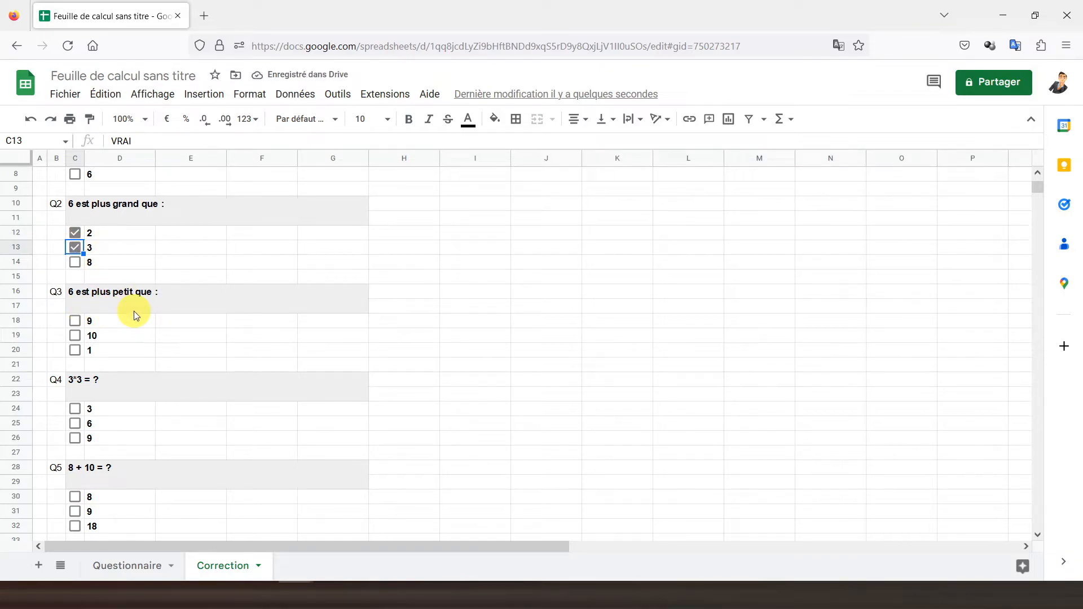
# Tick the Correction checkboxes for answers 9 and 10 in Q3, 9 in Q4 and 18 in Q5.
pyautogui.click(75, 320)
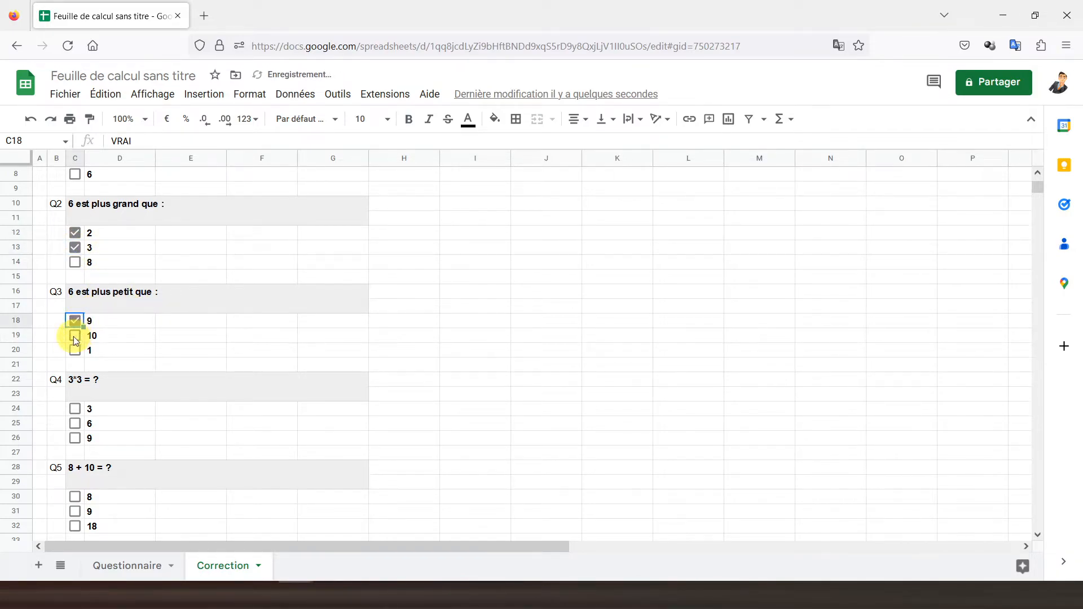
pyautogui.click(75, 337)
pyautogui.scroll(-3, 117, 346)
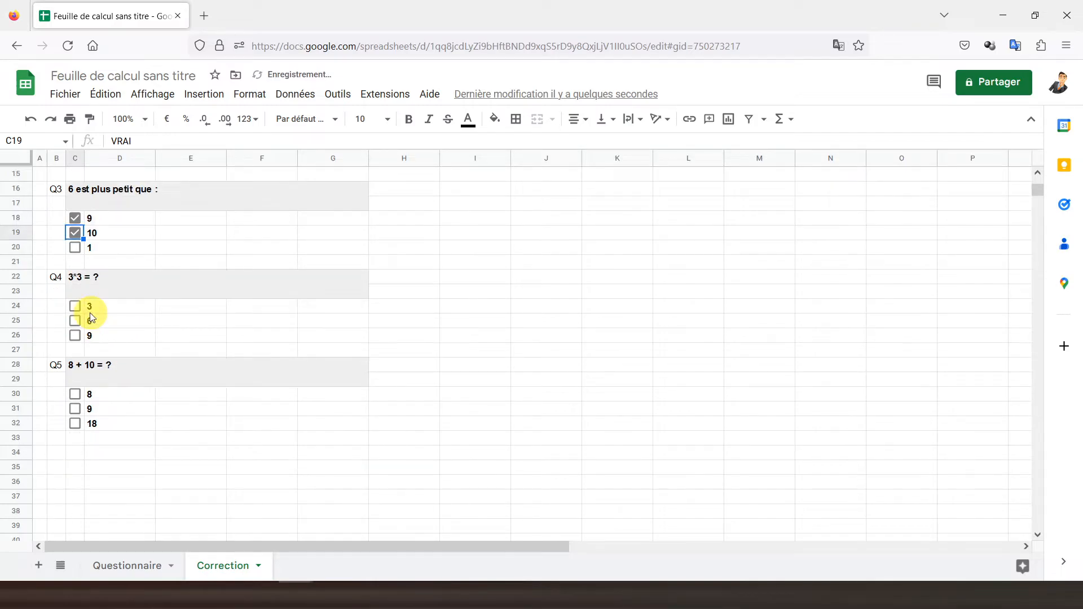
pyautogui.click(75, 335)
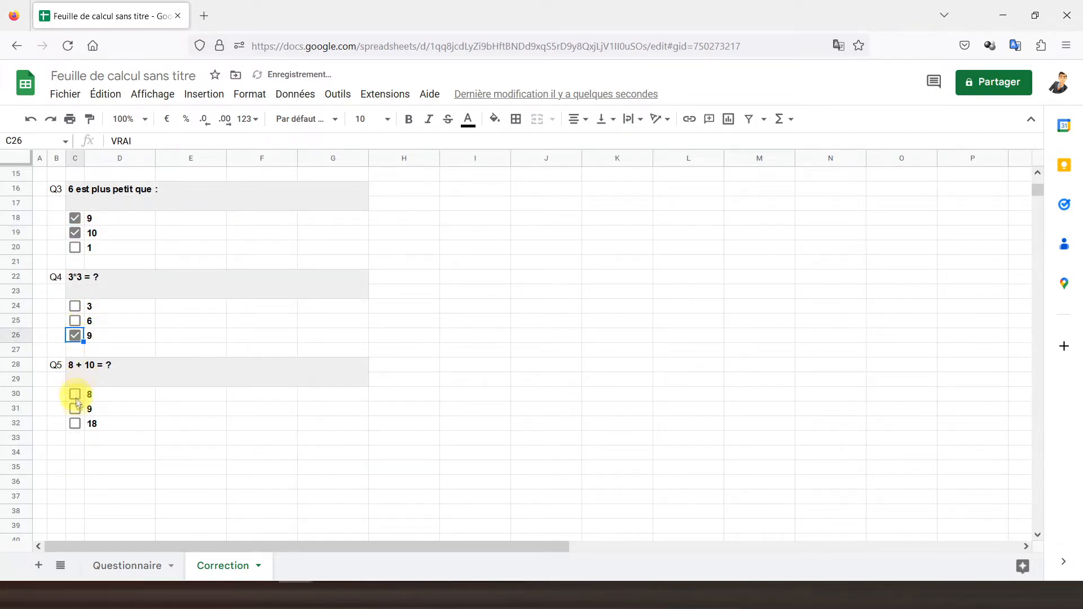
pyautogui.click(77, 428)
# Review the ticked answers across the Correction sheet and return to the Questionnaire sheet.
pyautogui.scroll(5, 181, 407)
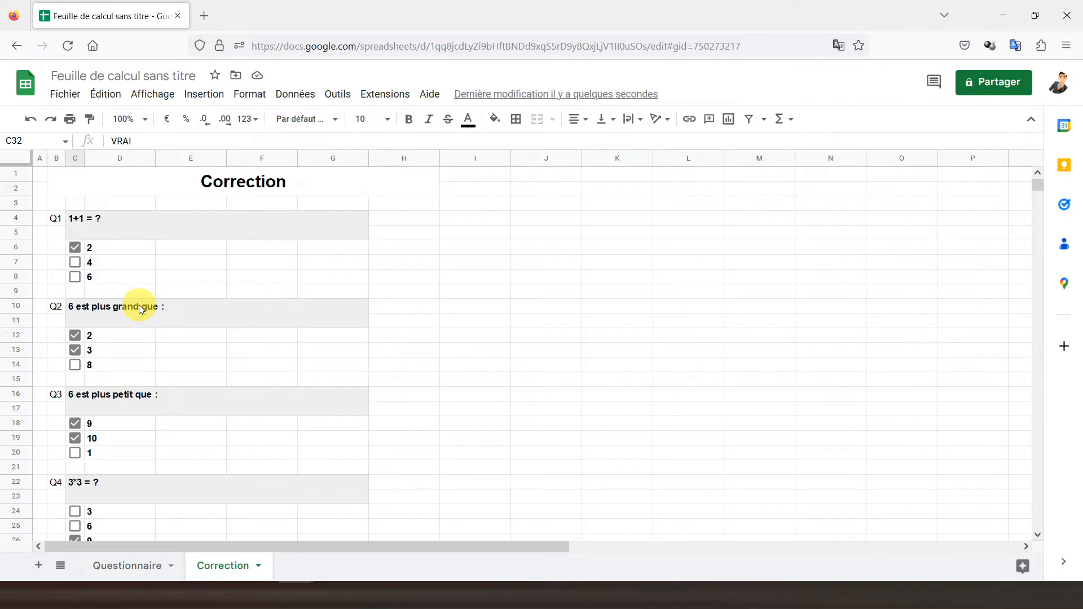
pyautogui.scroll(-7, 139, 305)
pyautogui.scroll(7, 109, 369)
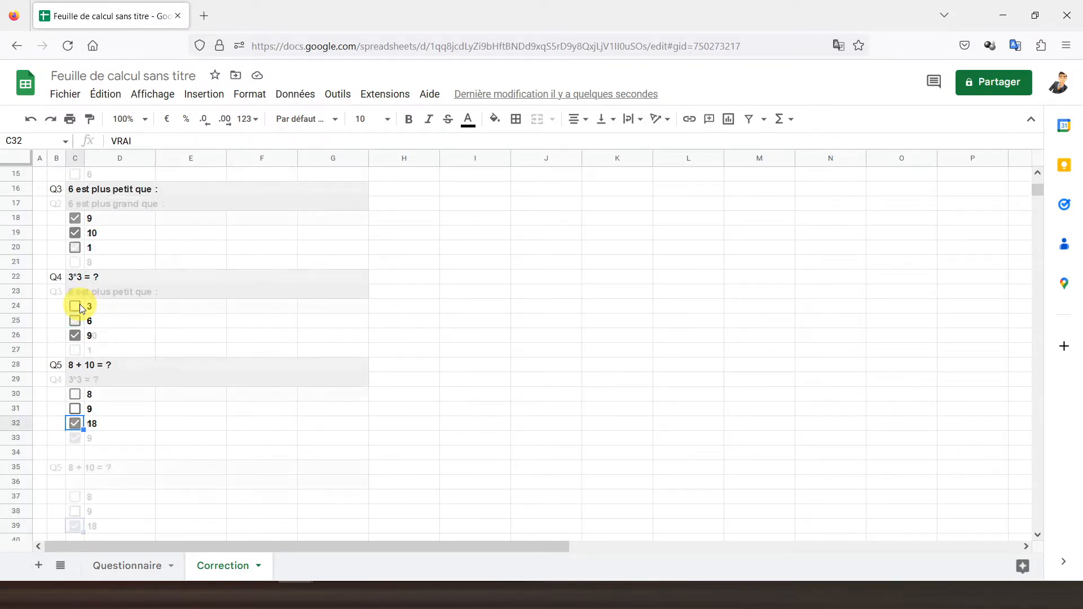
pyautogui.click(44, 174)
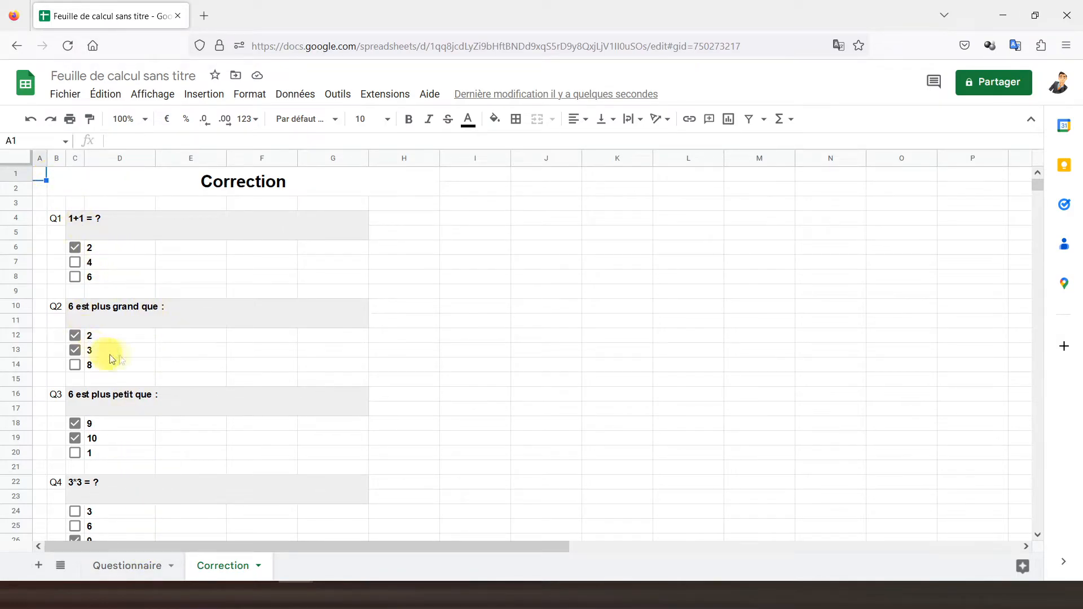
pyautogui.click(130, 565)
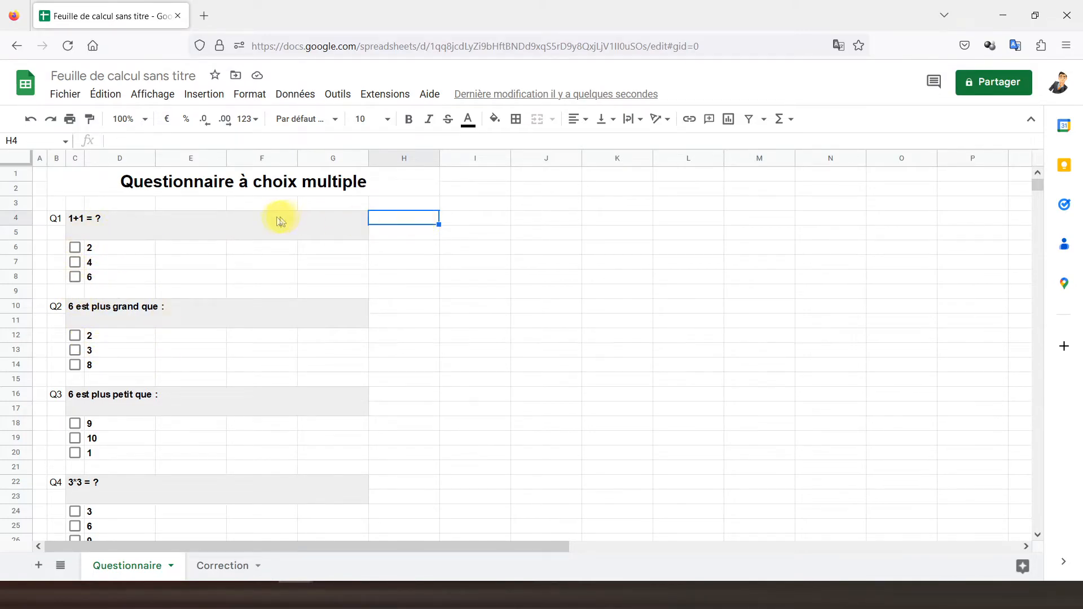
# In cell H4 of the Questionnaire sheet, start a SI(ET( formula with the first condition C6=Correction!C6.
pyautogui.write('=')
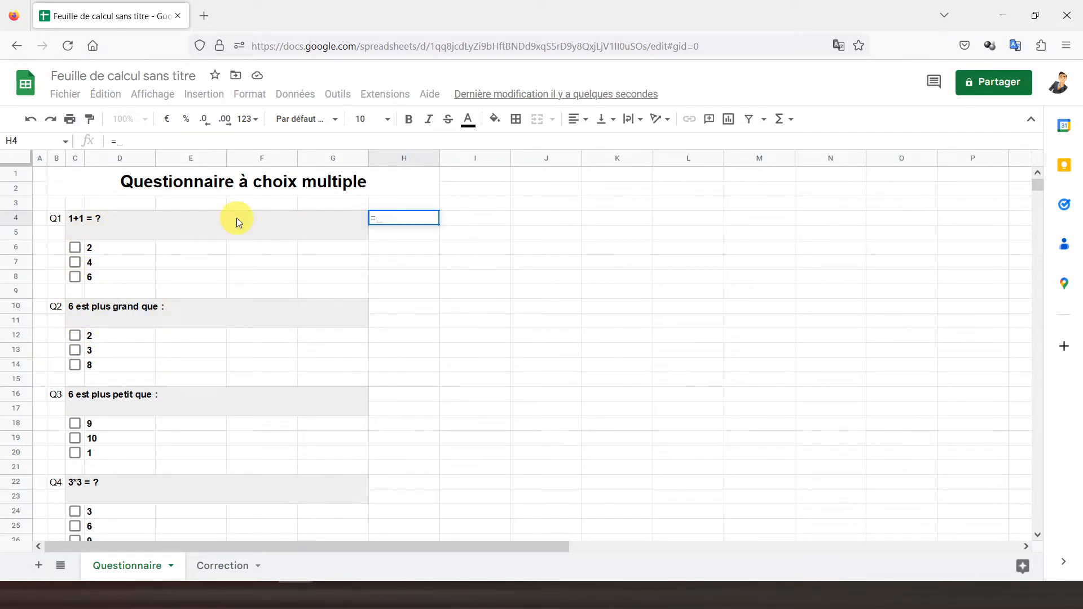
pyautogui.write('si(')
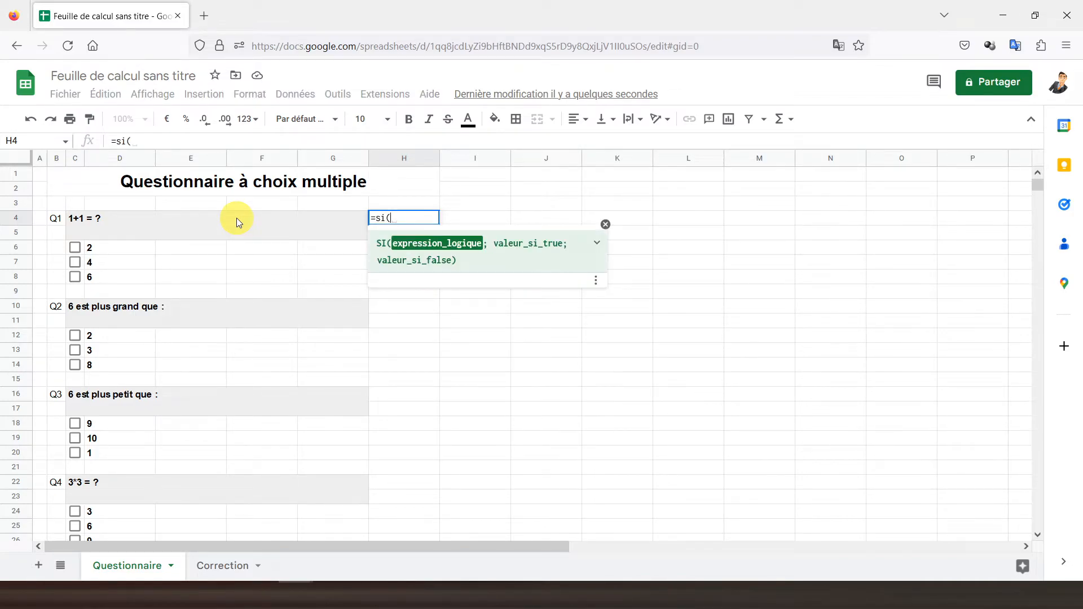
pyautogui.write('et(')
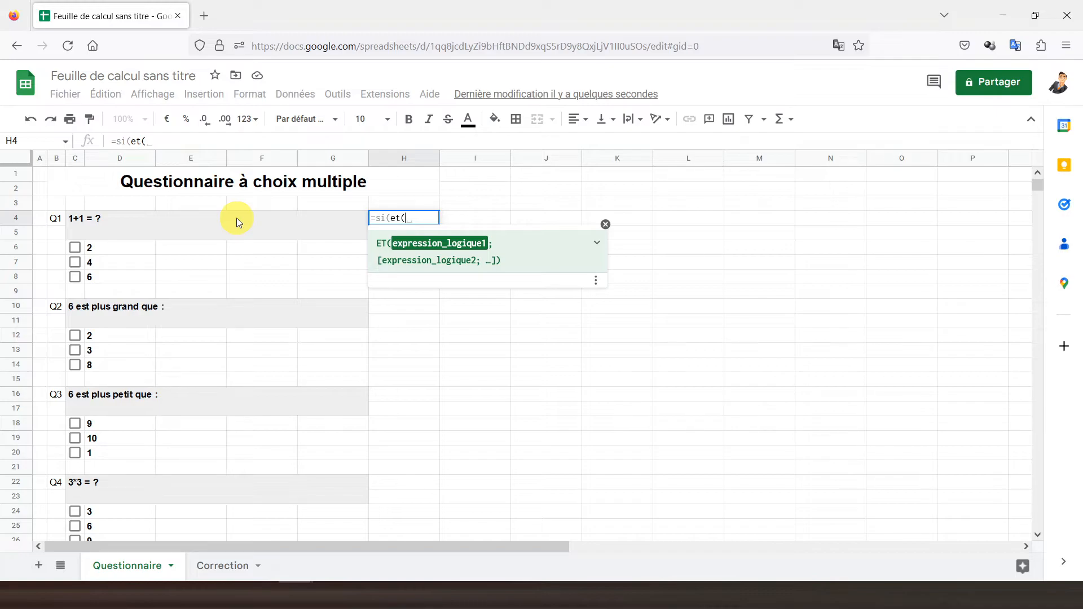
pyautogui.click(84, 248)
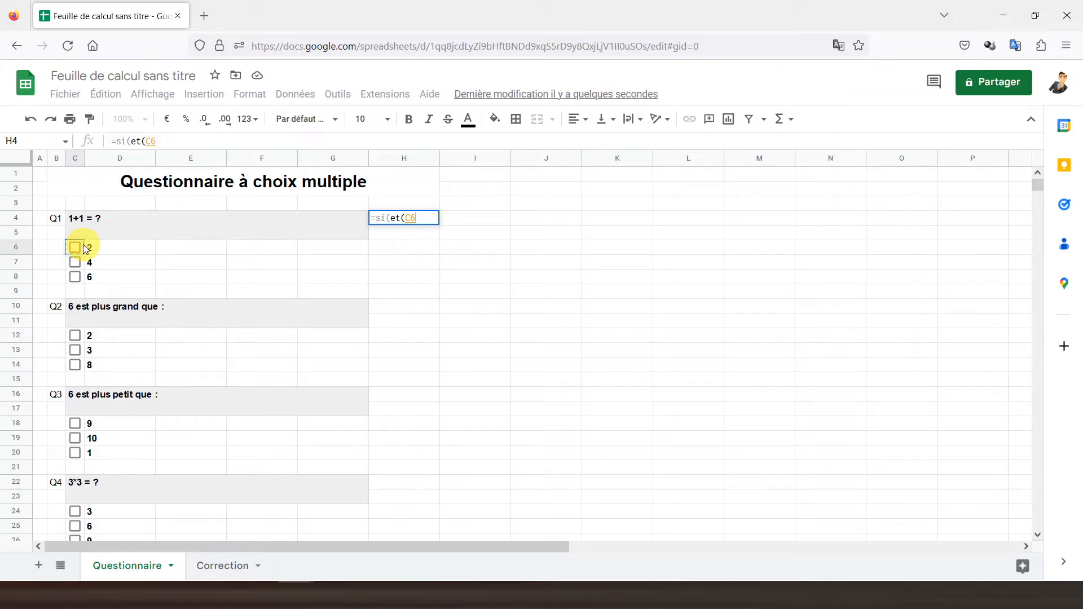
pyautogui.write('=')
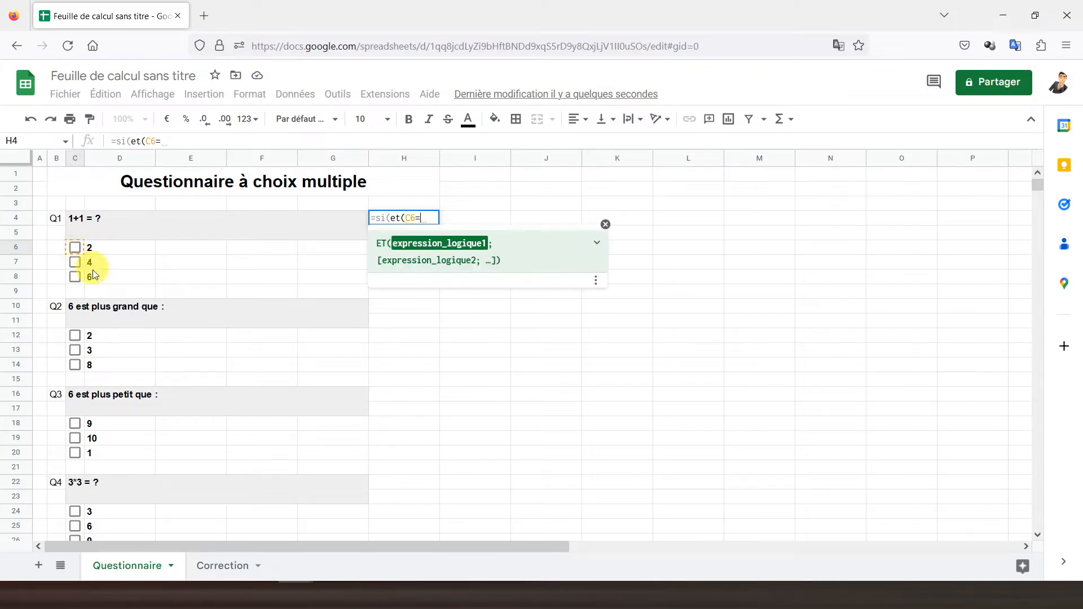
pyautogui.click(220, 567)
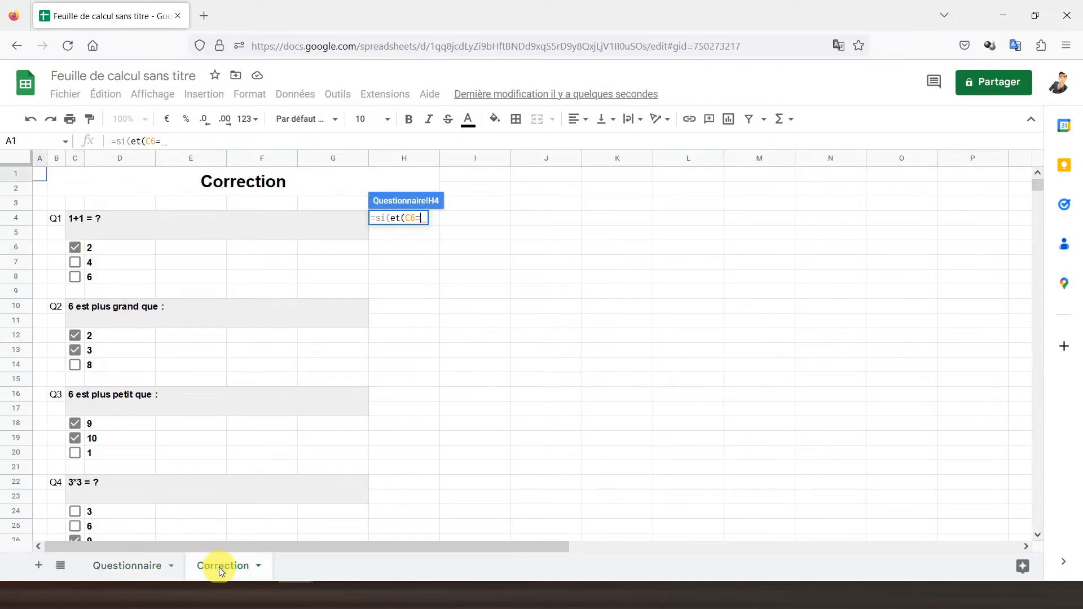
pyautogui.click(83, 254)
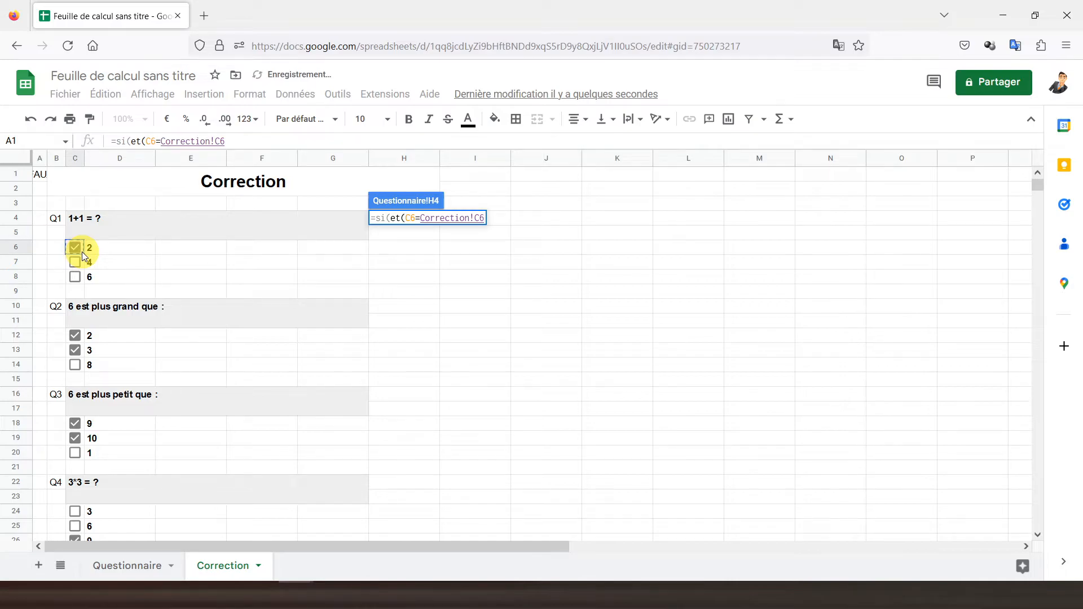
pyautogui.write(';')
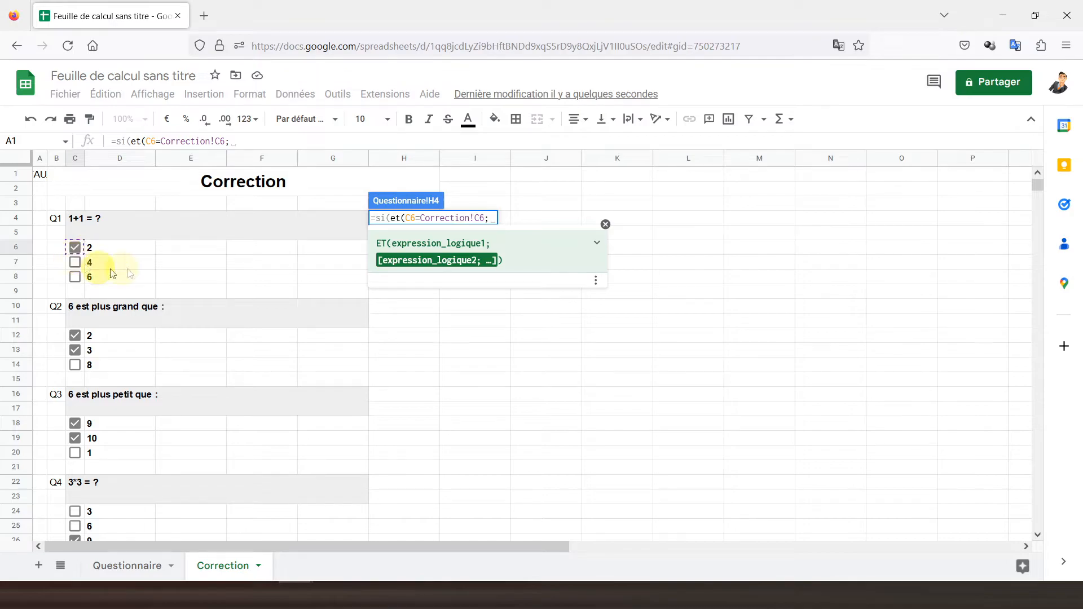
# Extend the ET arguments of the H4 formula with Questionnaire cell C7 and Correction!C7, each followed by a semicolon.
pyautogui.click(126, 567)
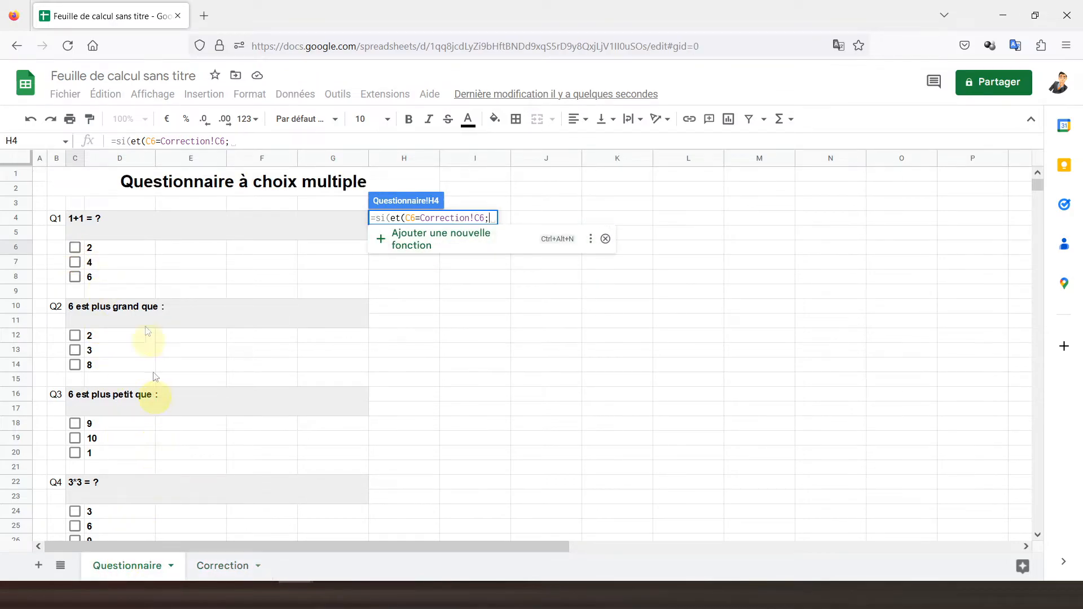
pyautogui.click(80, 260)
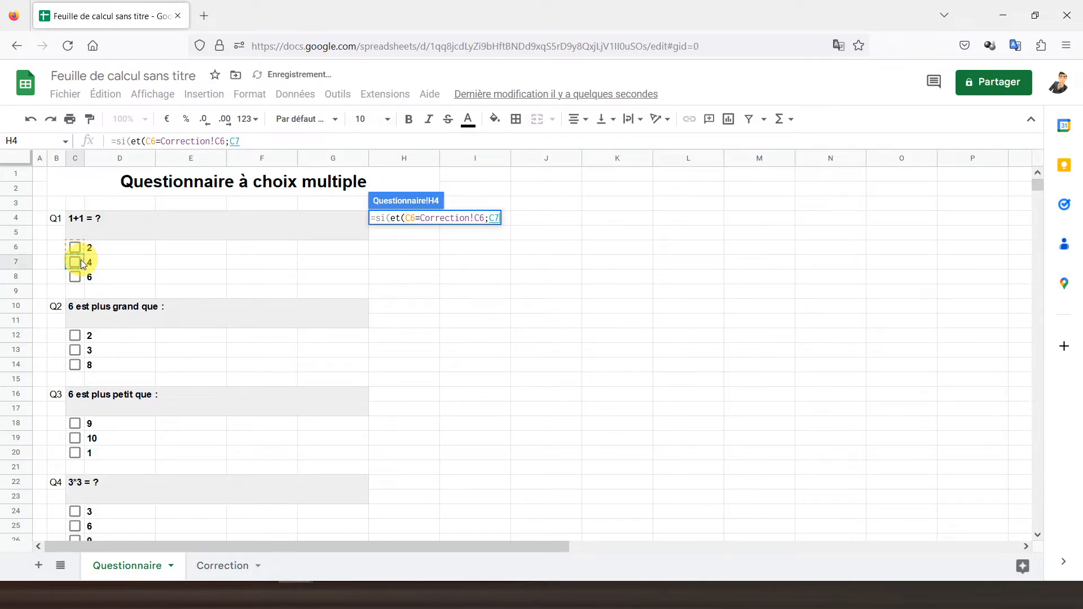
pyautogui.write(';')
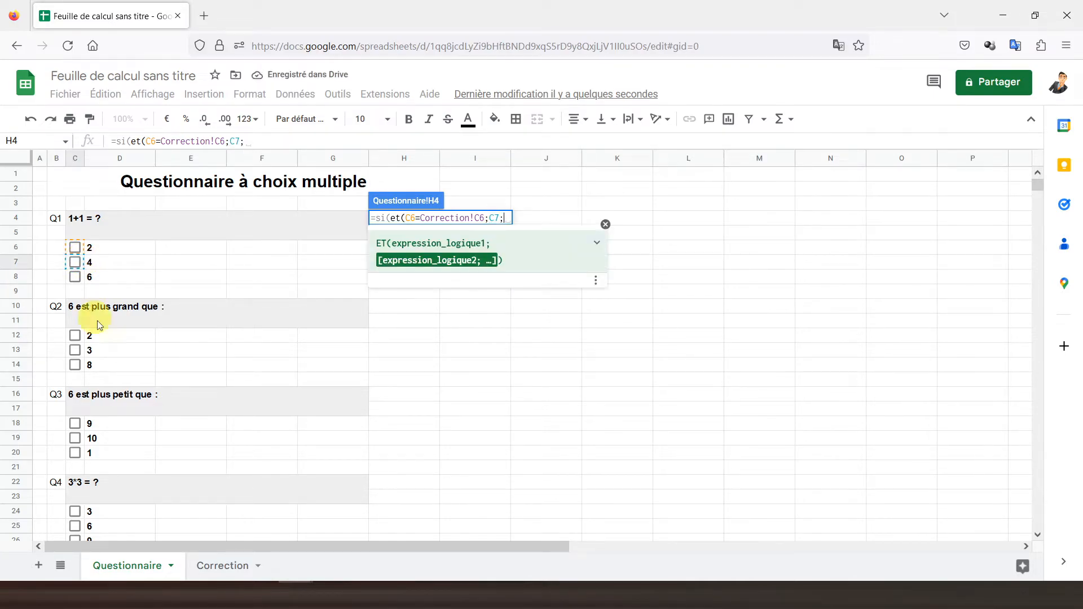
pyautogui.click(221, 566)
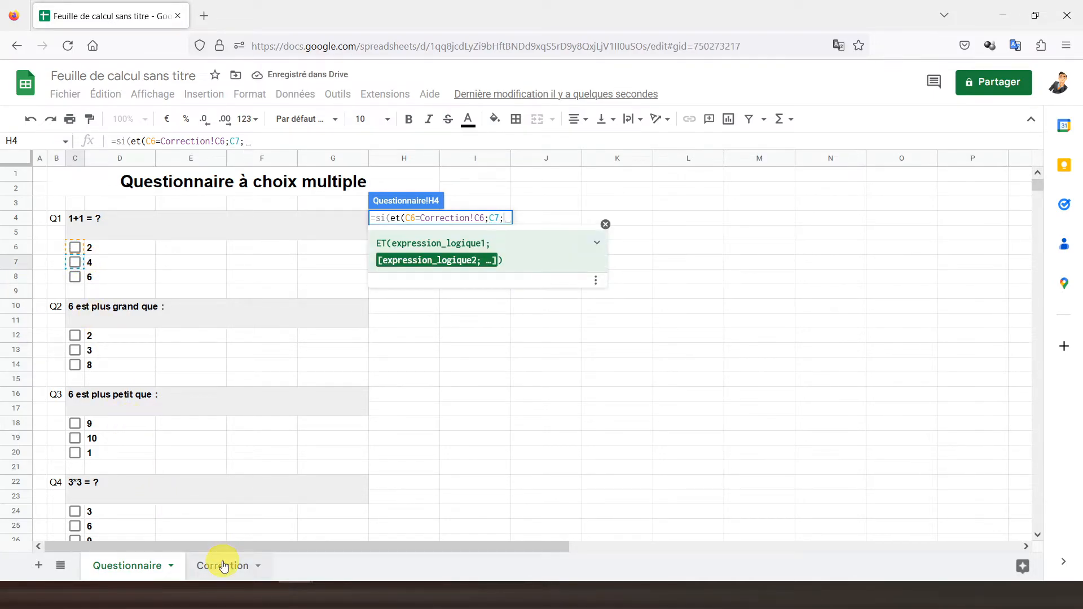
pyautogui.click(83, 265)
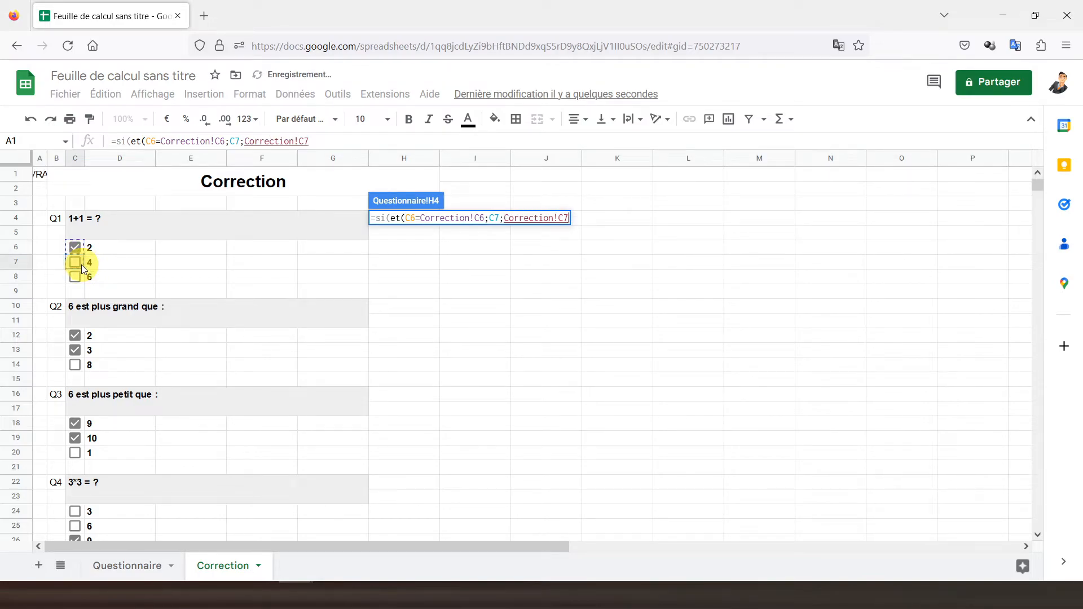
pyautogui.write(';')
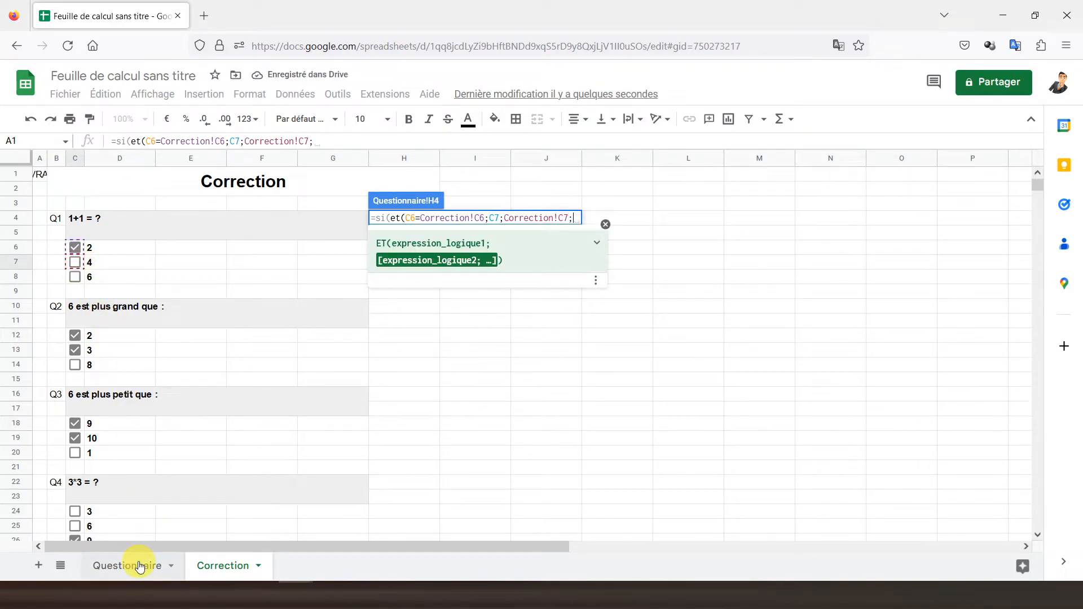
# Add the condition C8=Correction!C8 to the ET arguments of the H4 formula.
pyautogui.click(140, 566)
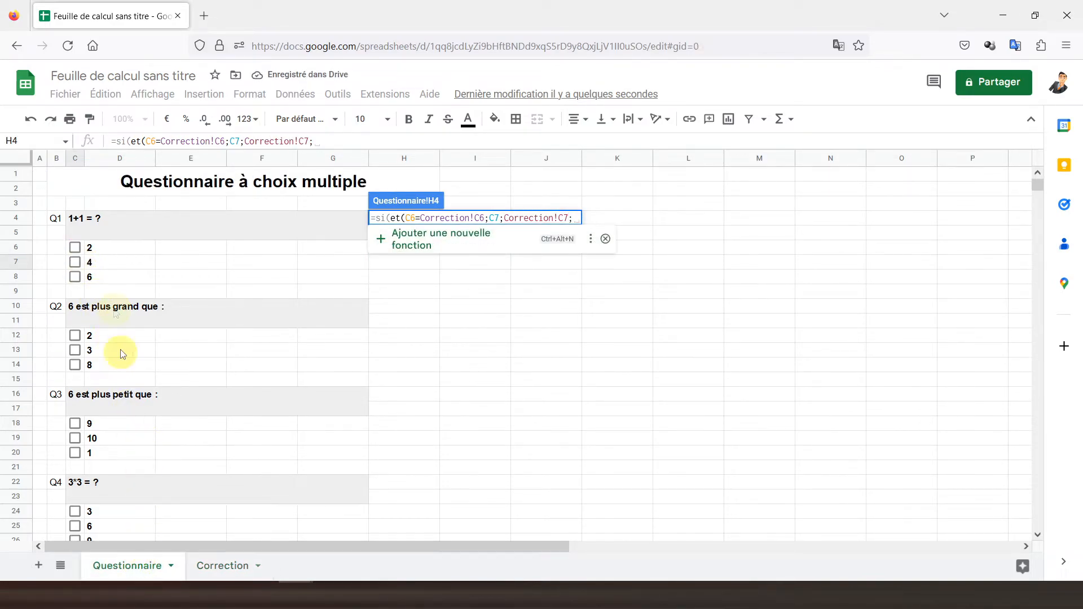
pyautogui.click(82, 279)
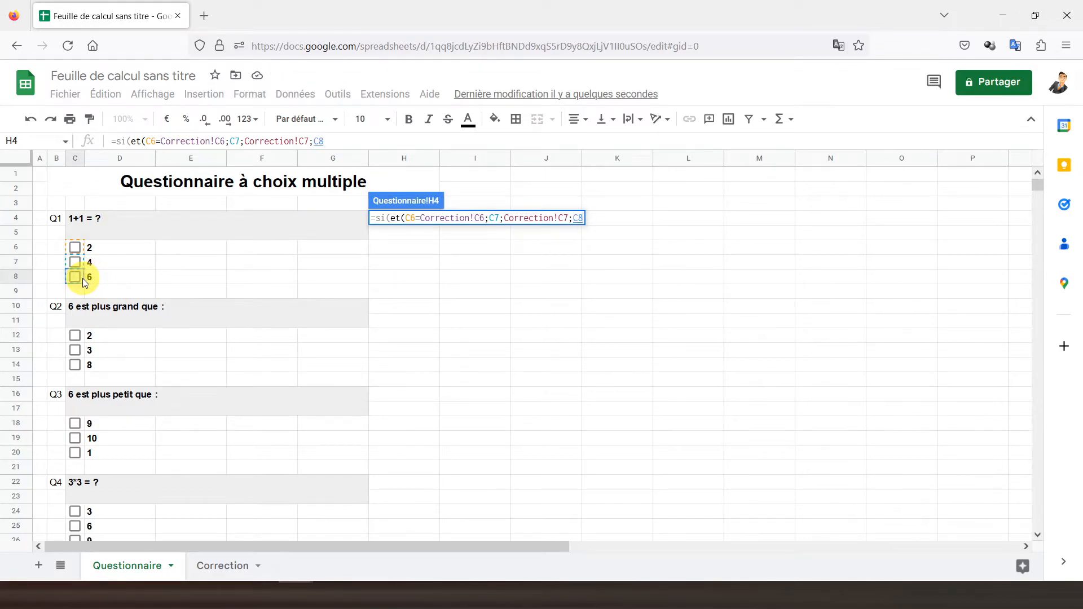
pyautogui.write('=')
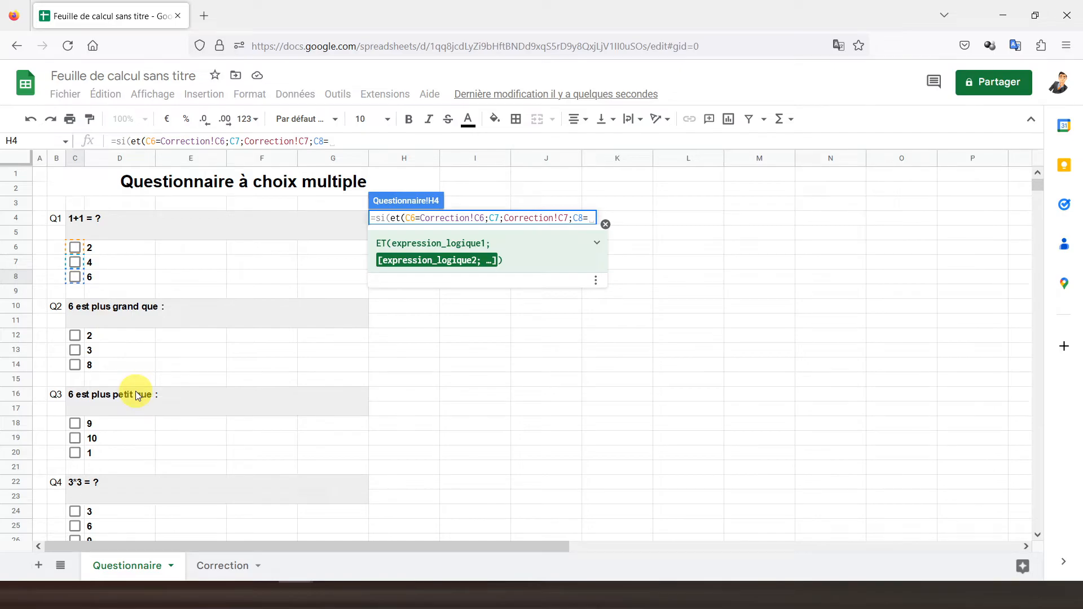
pyautogui.click(207, 566)
pyautogui.click(84, 277)
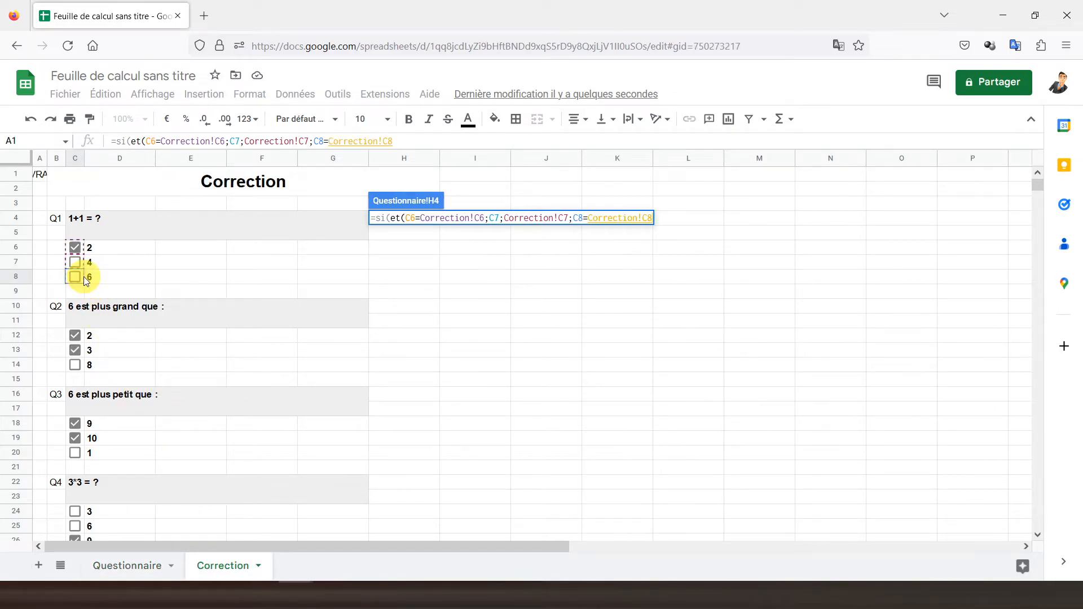
# Try to correct the separator between C7 and Correction!C7, and commit the H4 formula with both functions closed.
pyautogui.click(245, 141)
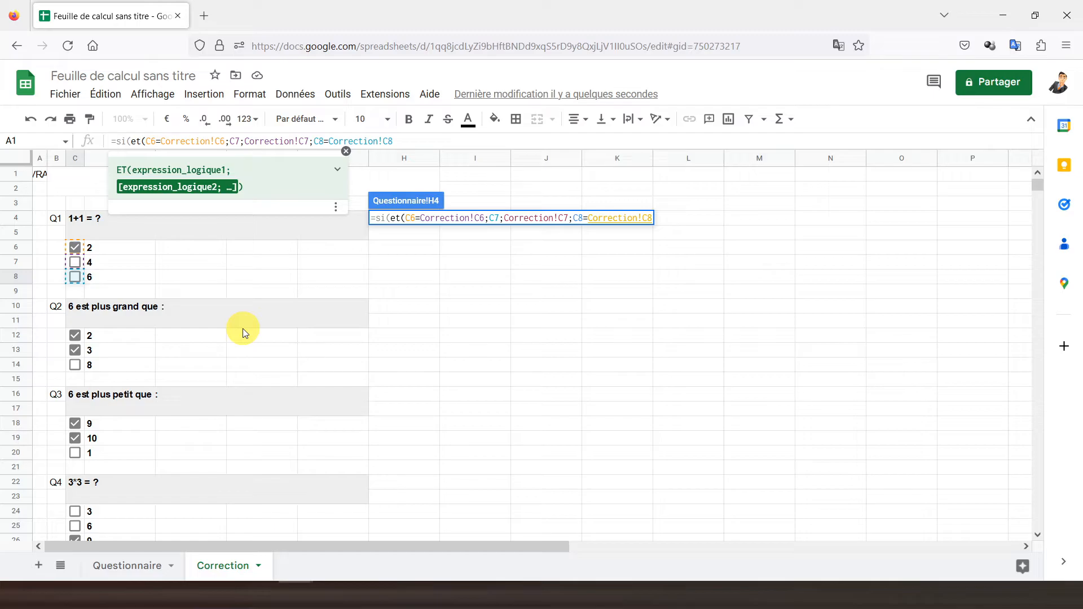
pyautogui.press('BackSpace')
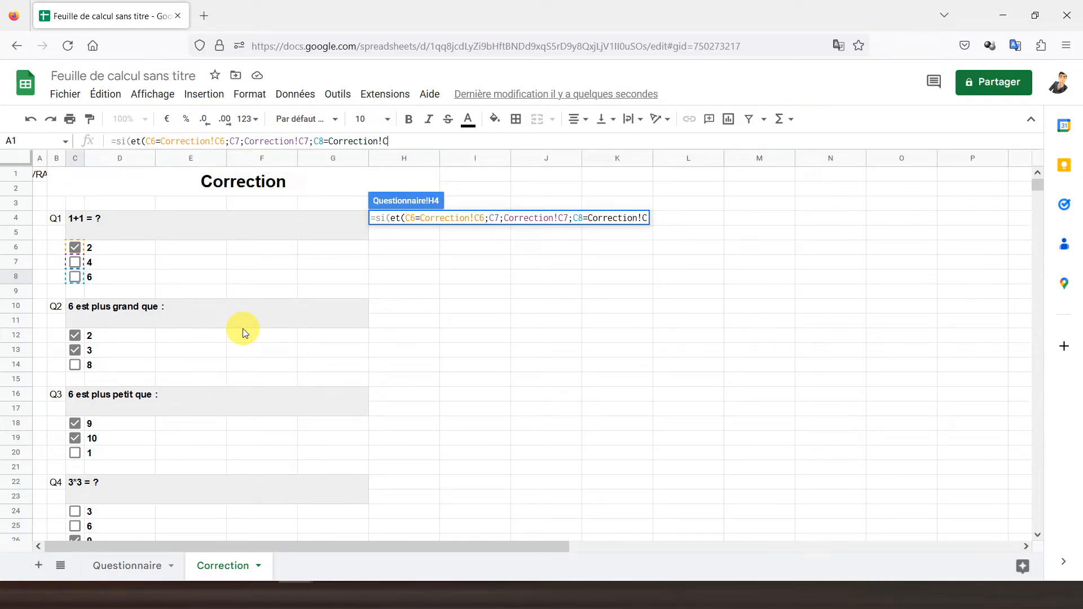
pyautogui.click(394, 140)
pyautogui.press('Return')
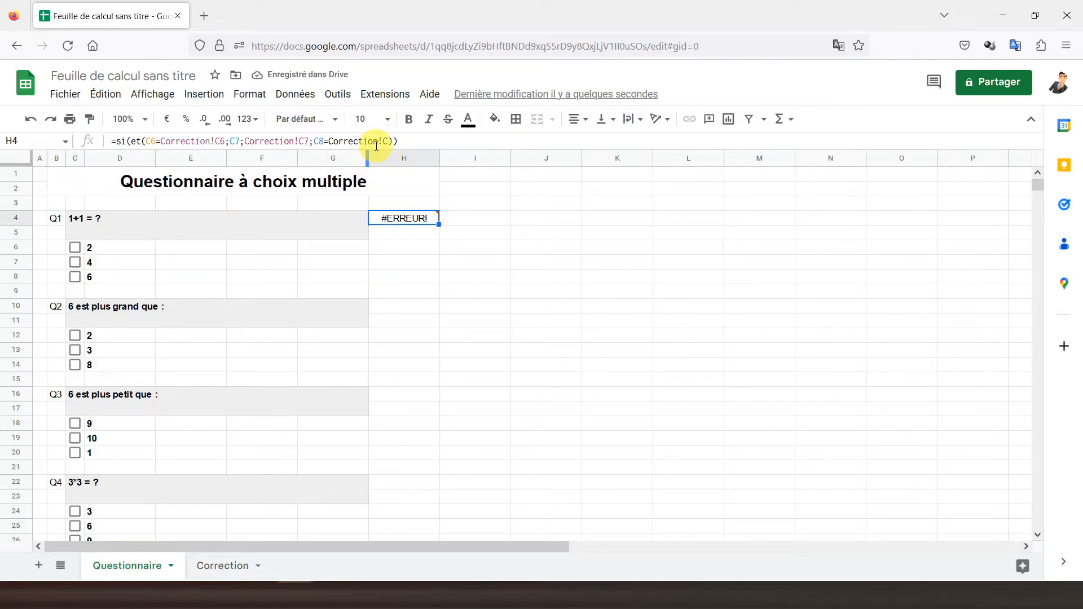
pyautogui.click(398, 141)
pyautogui.moveTo(399, 141); pyautogui.dragTo(330, 141)
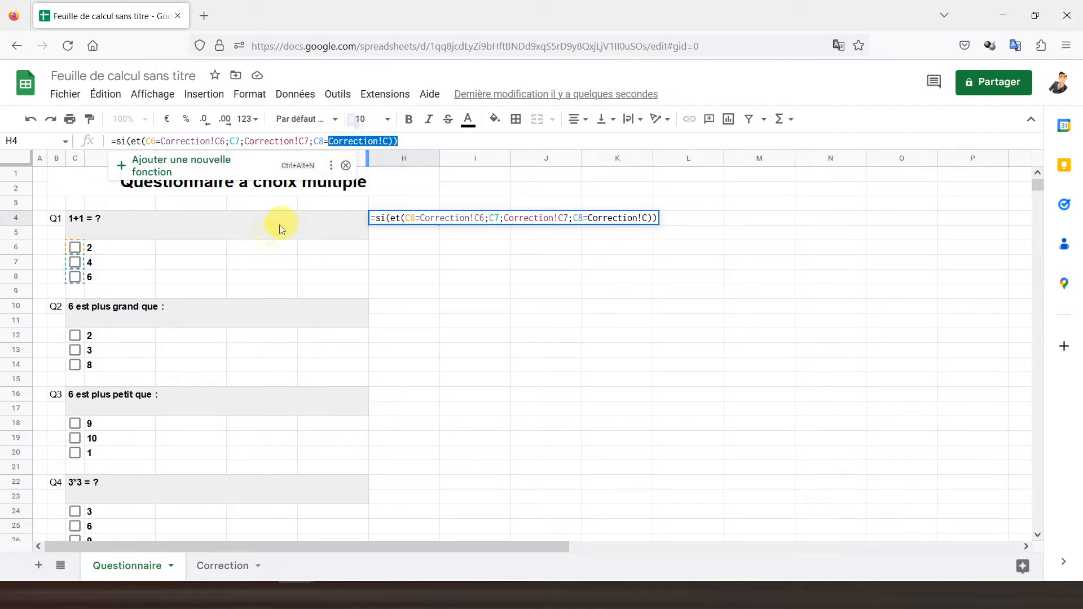
pyautogui.click(82, 278)
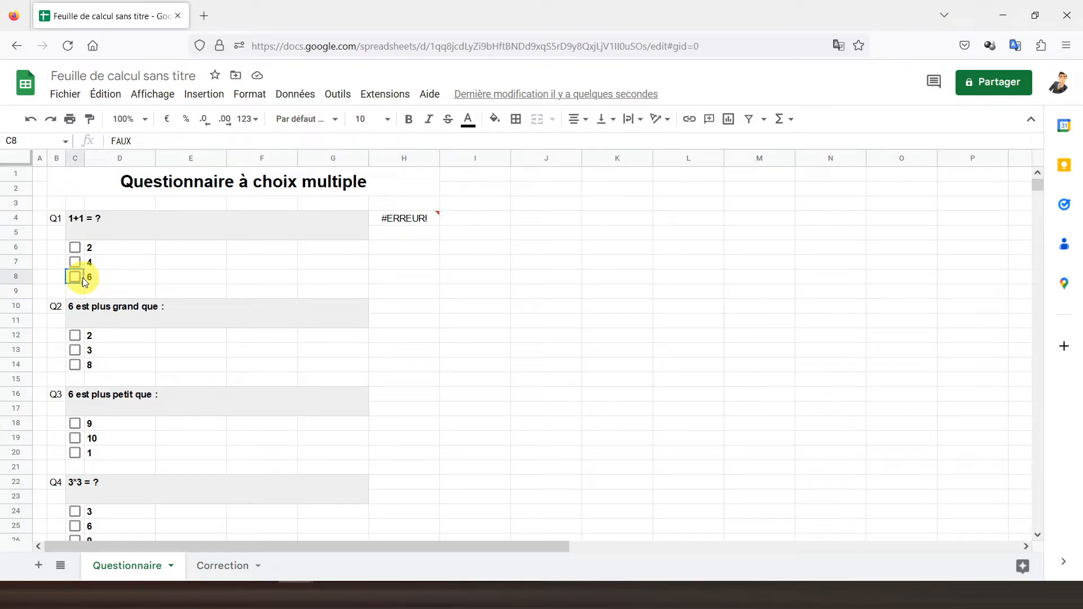
# Correct the H4 formula so its last two conditions read C7=Correction!C7 and C8=Correction!C8.
pyautogui.click(411, 218)
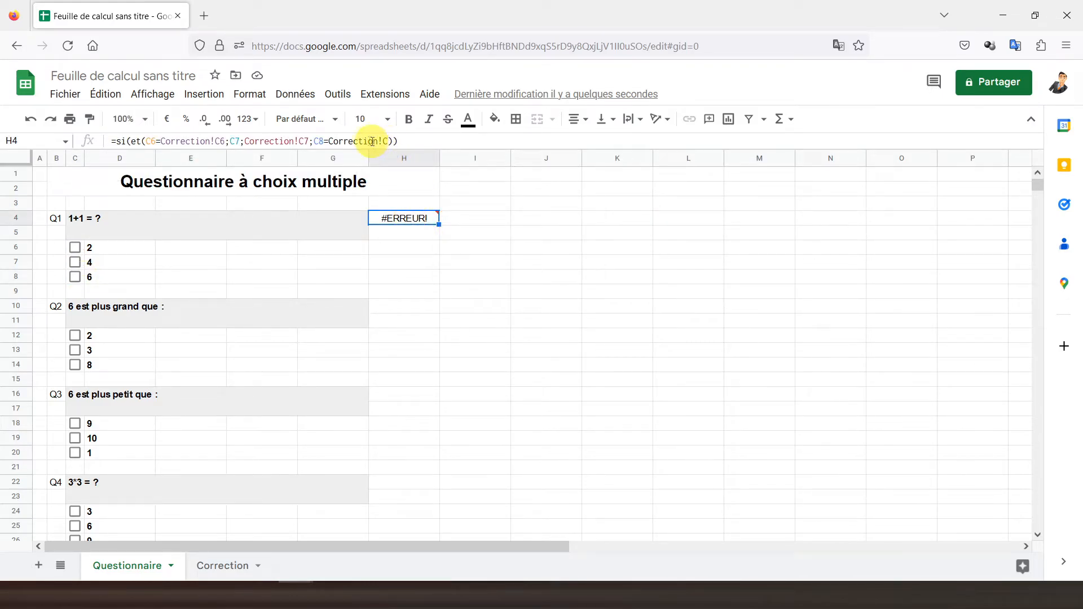
pyautogui.click(390, 140)
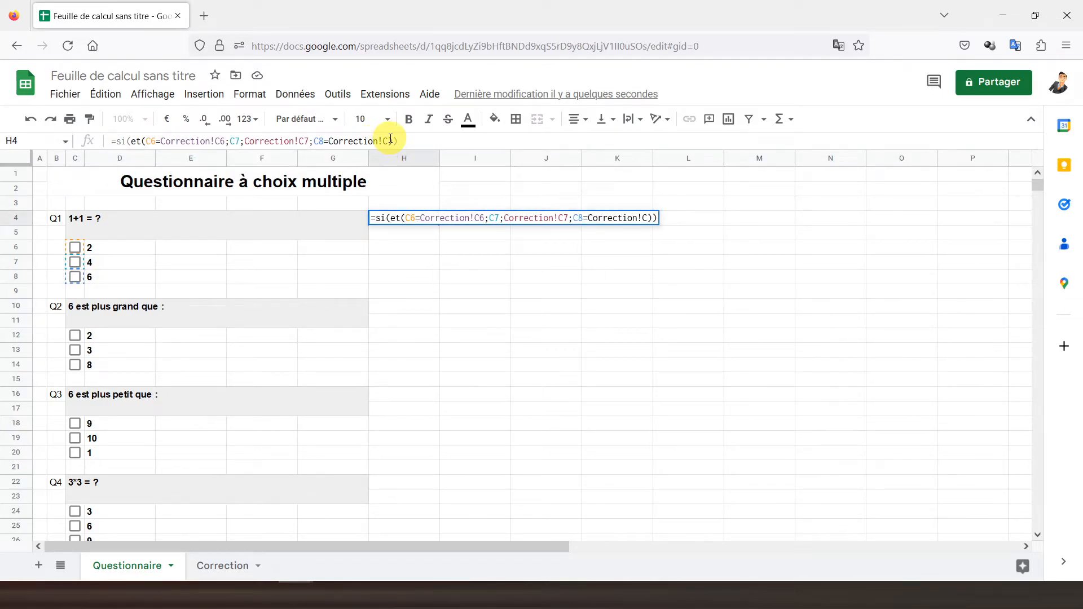
pyautogui.write('8')
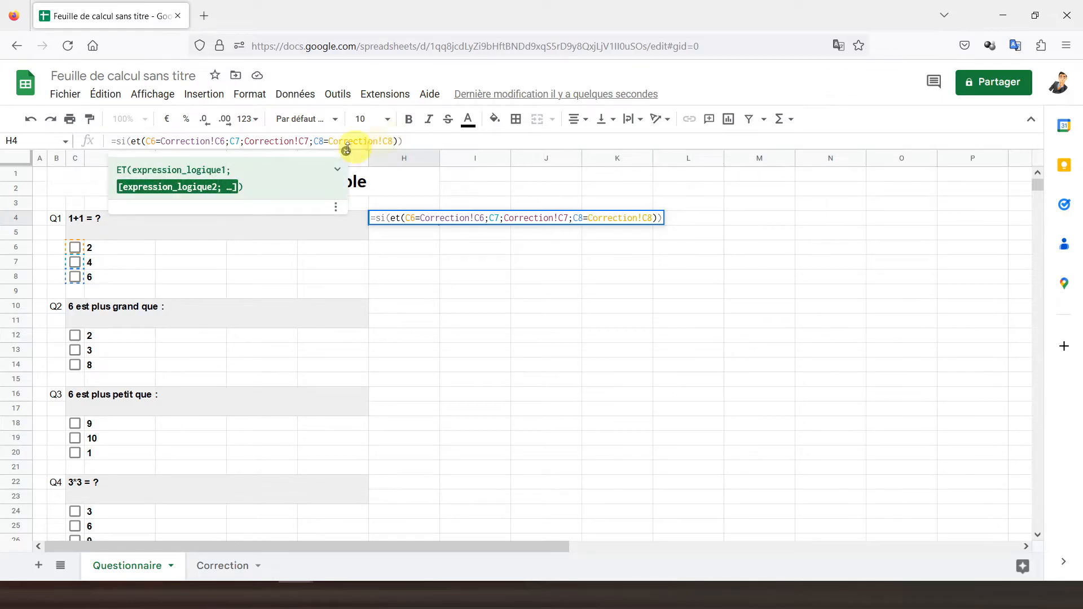
pyautogui.click(245, 141)
pyautogui.press('BackSpace')
pyautogui.write('=')
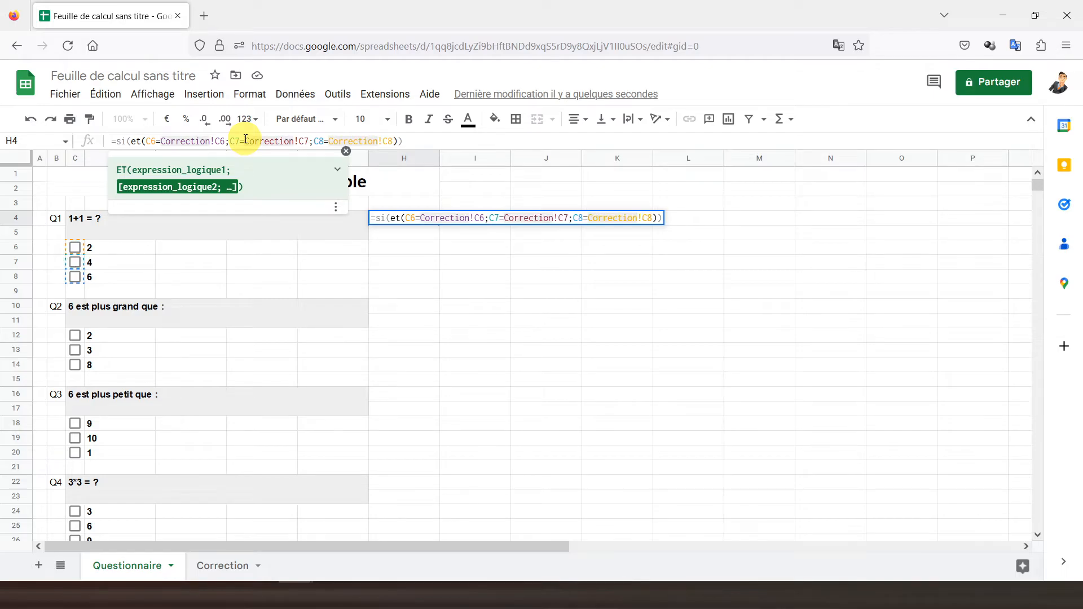
pyautogui.click(424, 146)
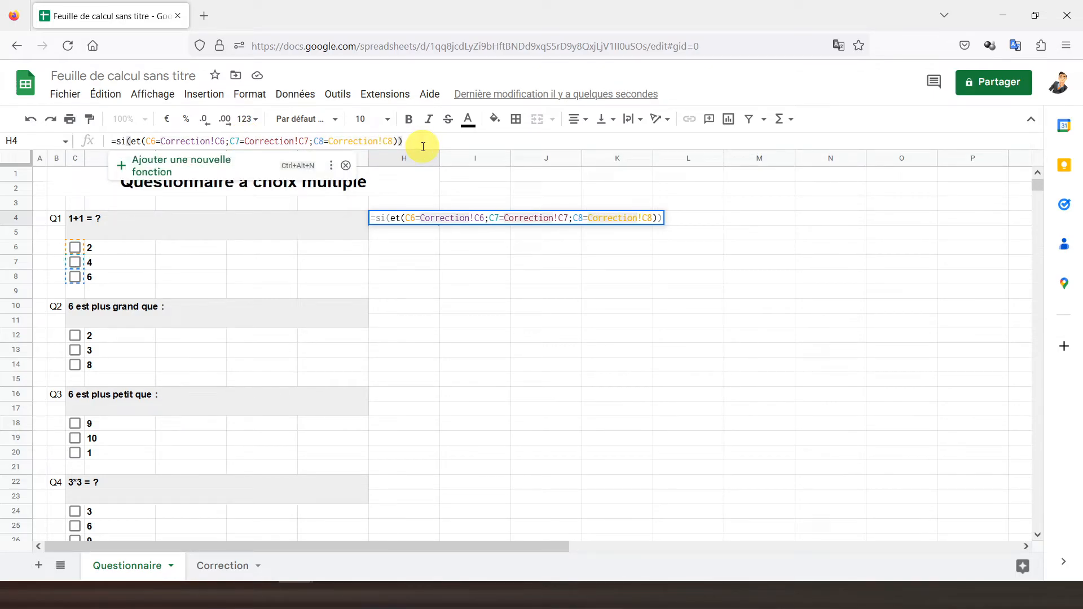
pyautogui.press('Return')
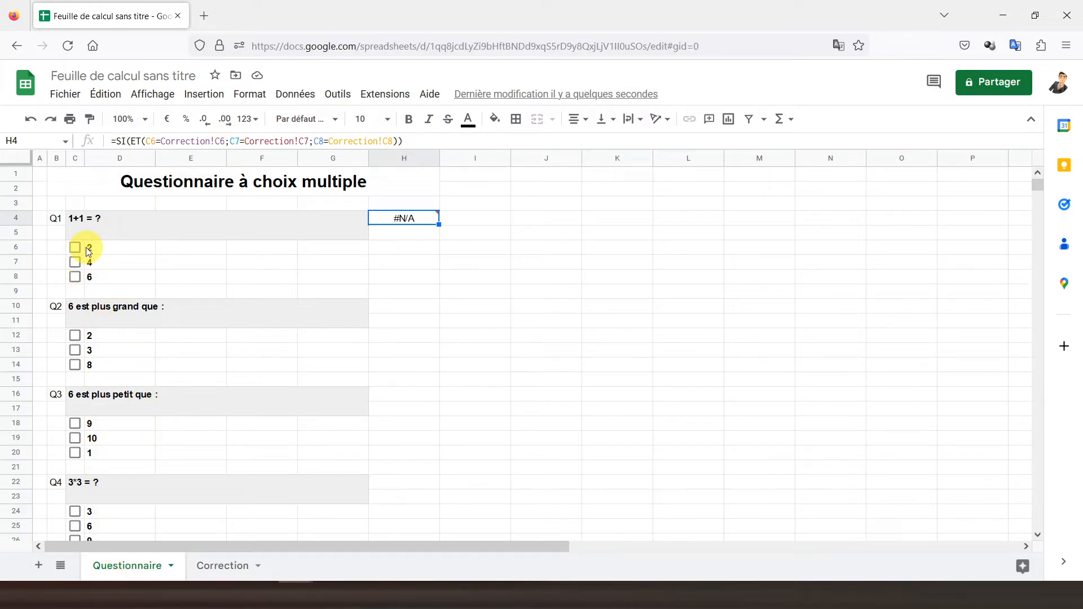
# Complete the H4 SI formula with 1 as the true value and 0 as the false value, and decline the autofill suggestion.
pyautogui.click(88, 251)
pyautogui.click(416, 223)
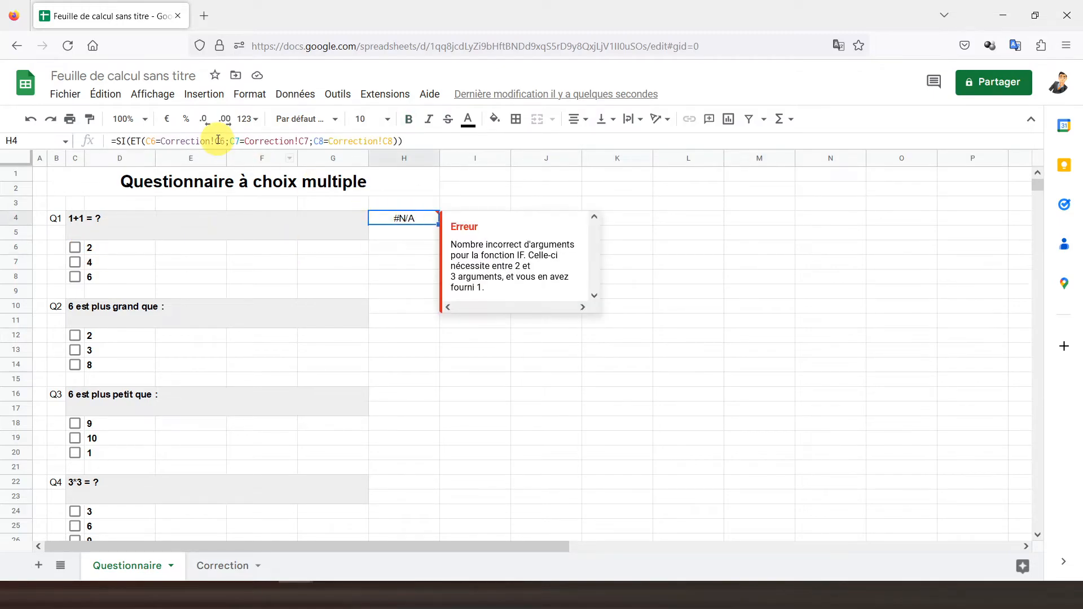
pyautogui.click(400, 142)
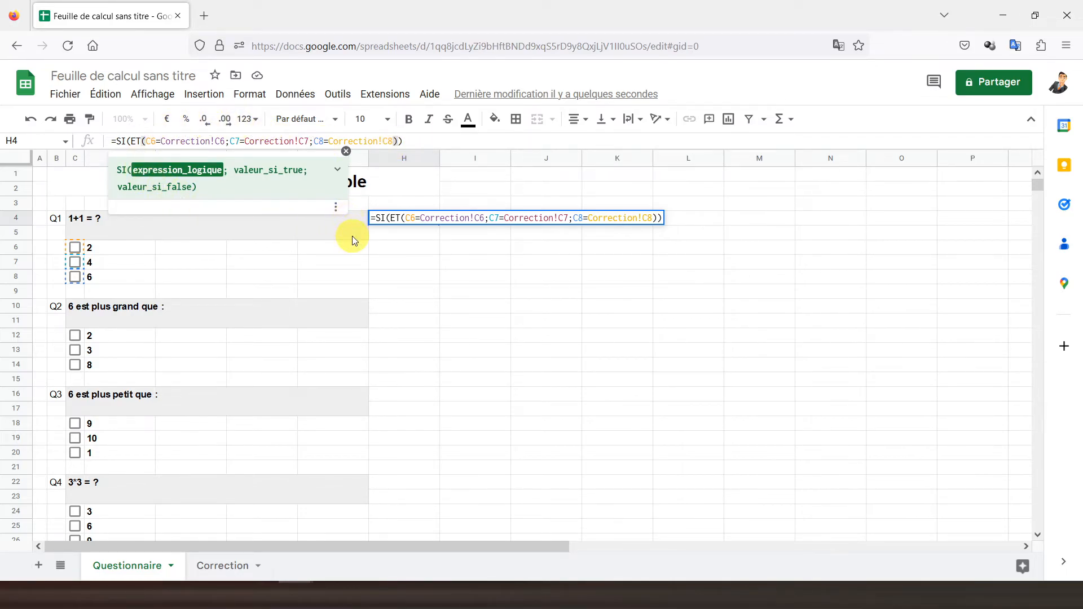
pyautogui.write(';')
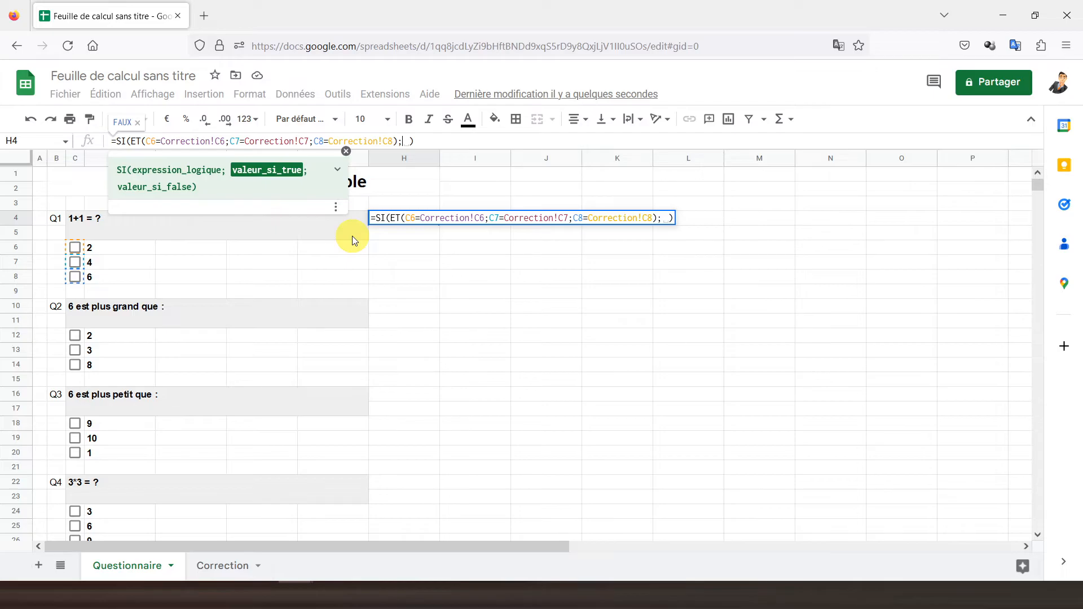
pyautogui.write('1')
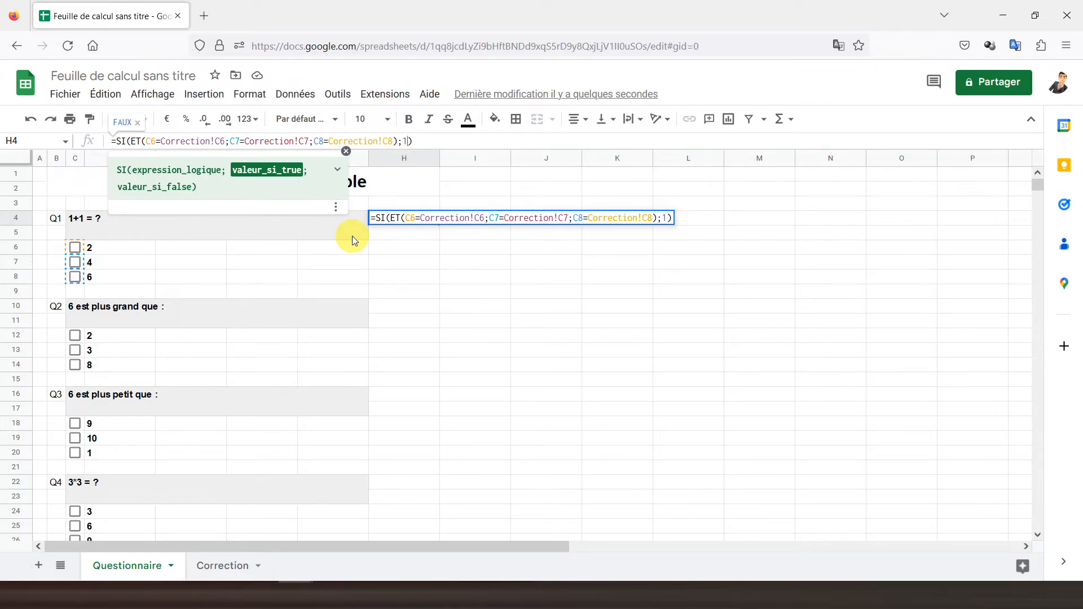
pyautogui.write('; ')
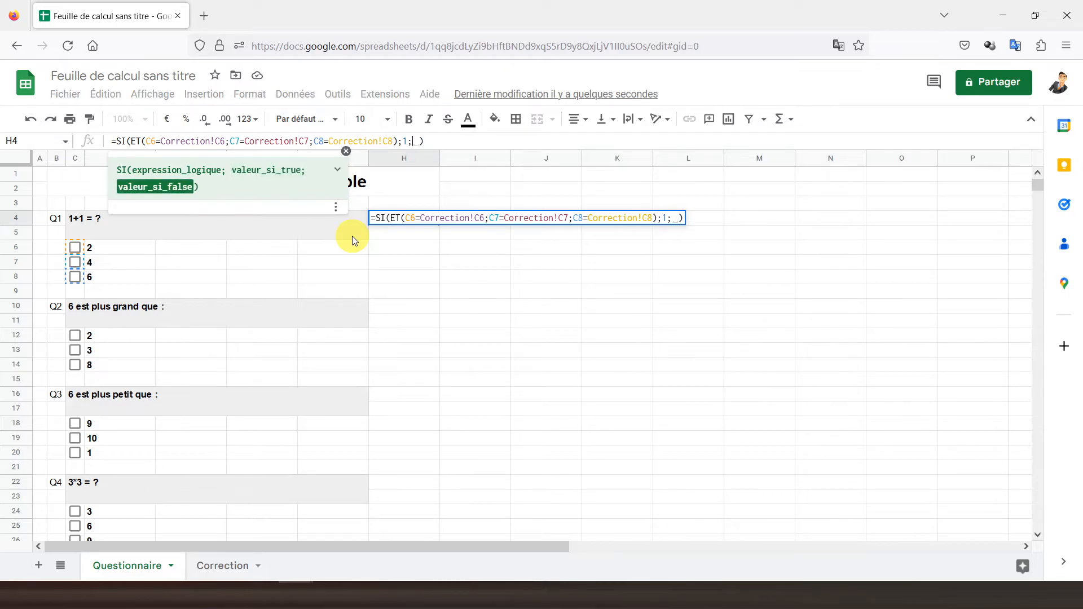
pyautogui.write('0')
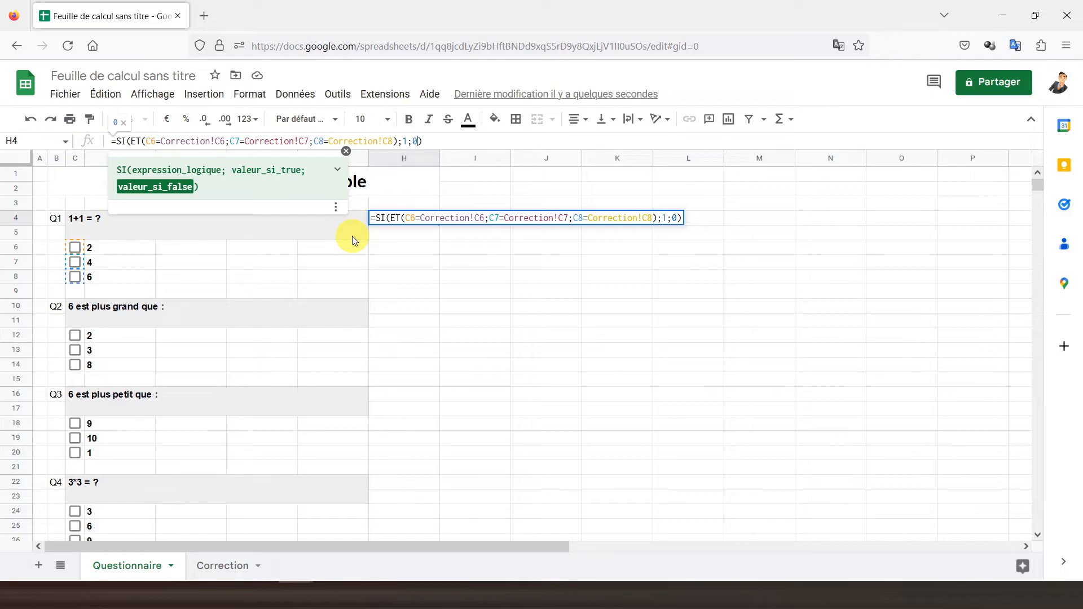
pyautogui.press('Return')
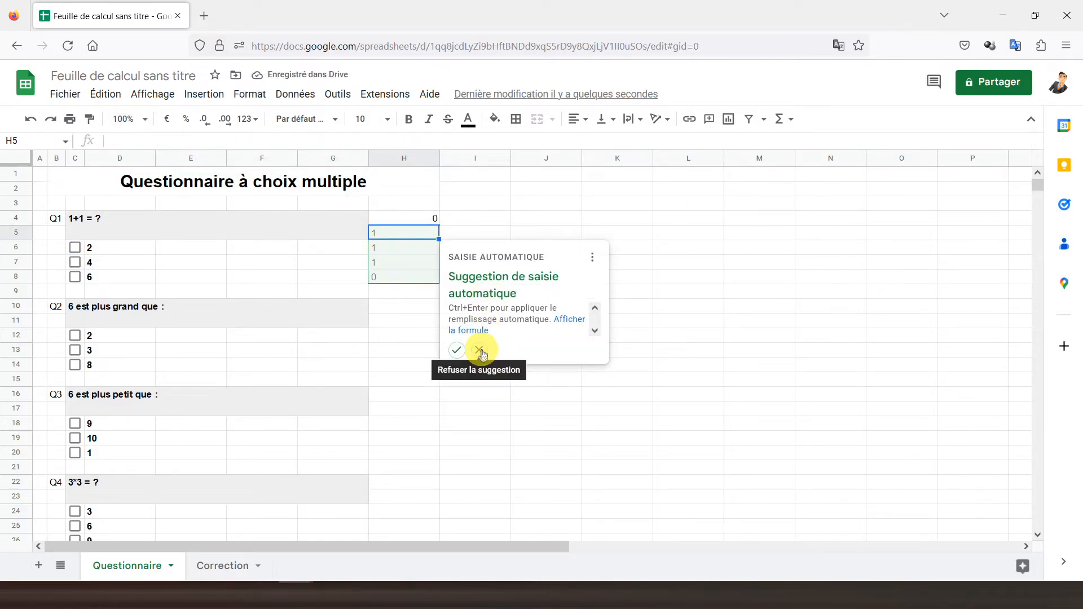
pyautogui.click(480, 350)
# Test the Q1 score formula by toggling the checkboxes for answers 2 and 4, leaving both unticked.
pyautogui.click(394, 221)
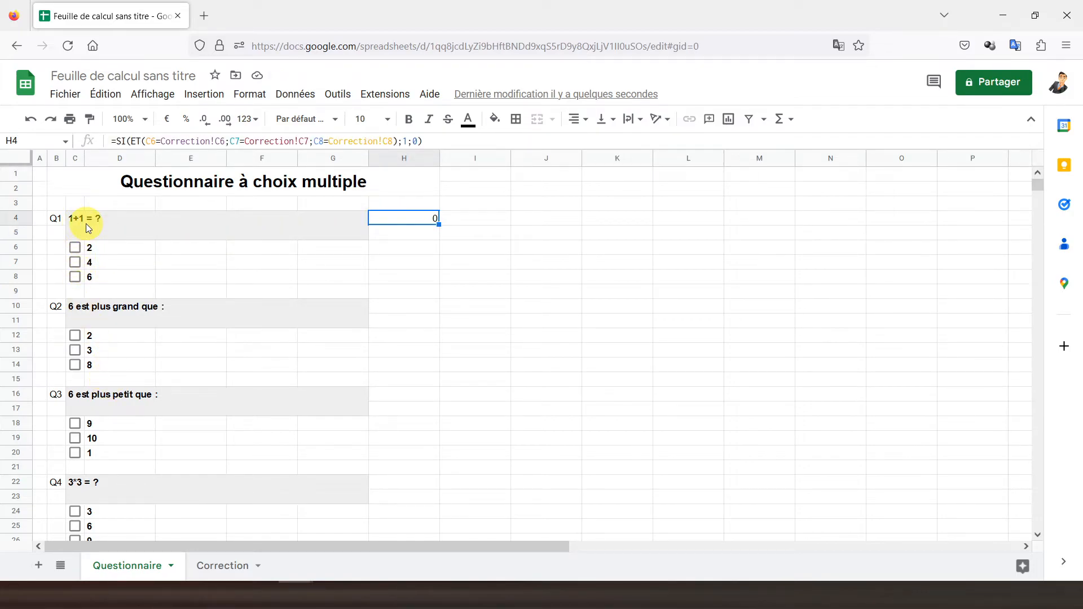
pyautogui.click(76, 250)
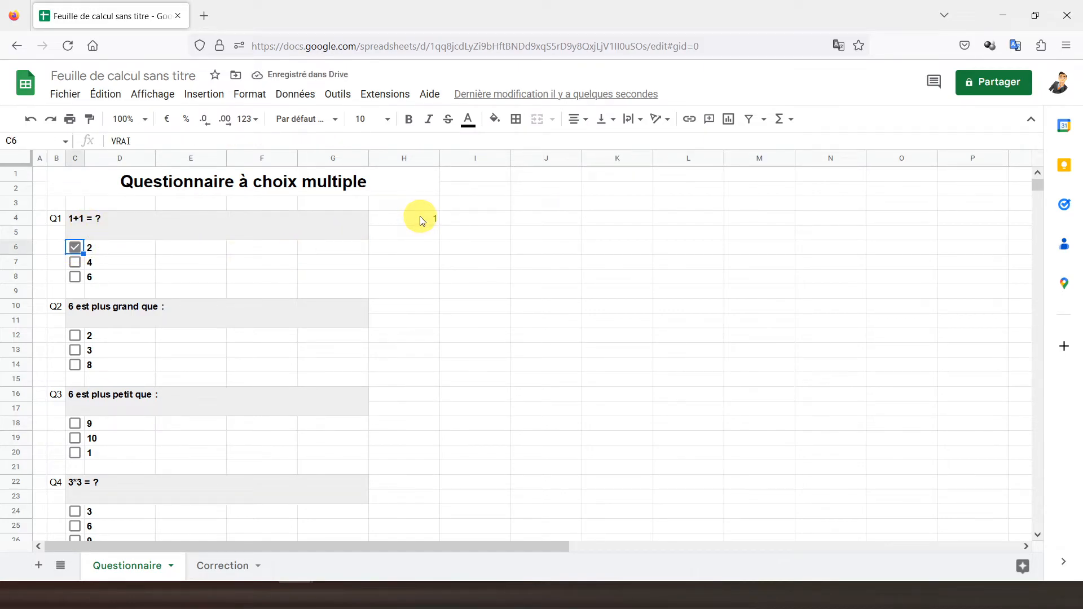
pyautogui.click(76, 263)
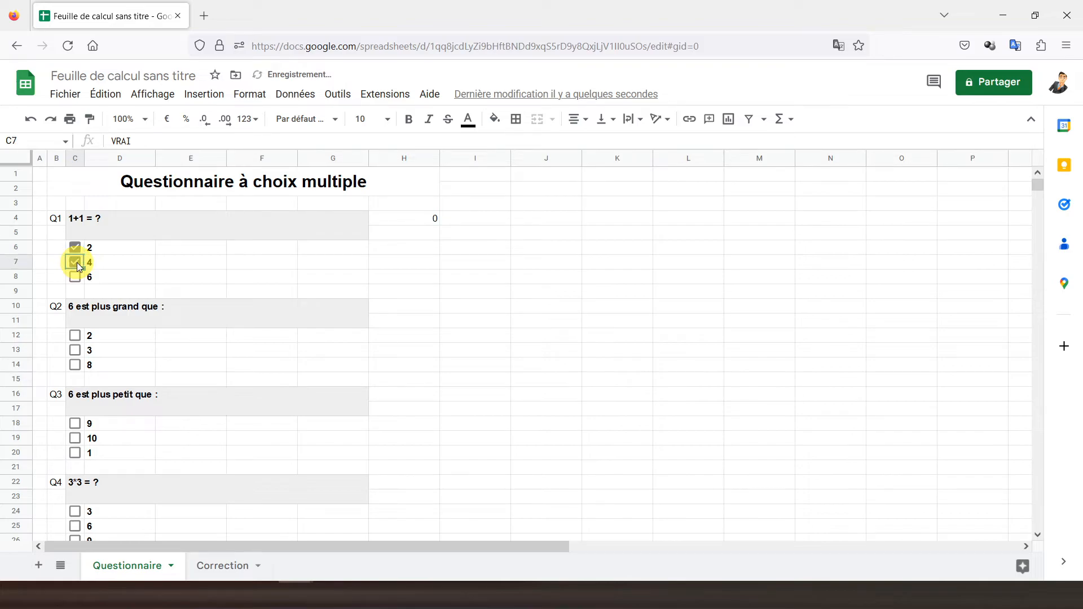
pyautogui.click(75, 247)
pyautogui.click(73, 261)
pyautogui.click(73, 248)
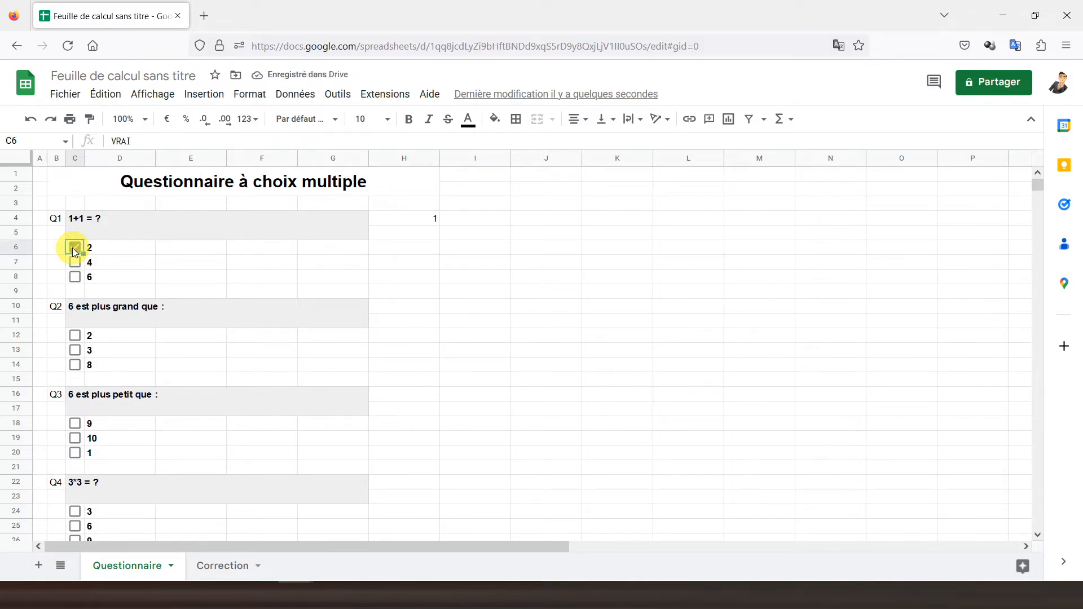
pyautogui.click(73, 251)
# Copy the H4 score formula to H10, H16, H22 and H28 for questions Q2 to Q5.
pyautogui.click(395, 219)
pyautogui.hotkey('ctrl', 'c')
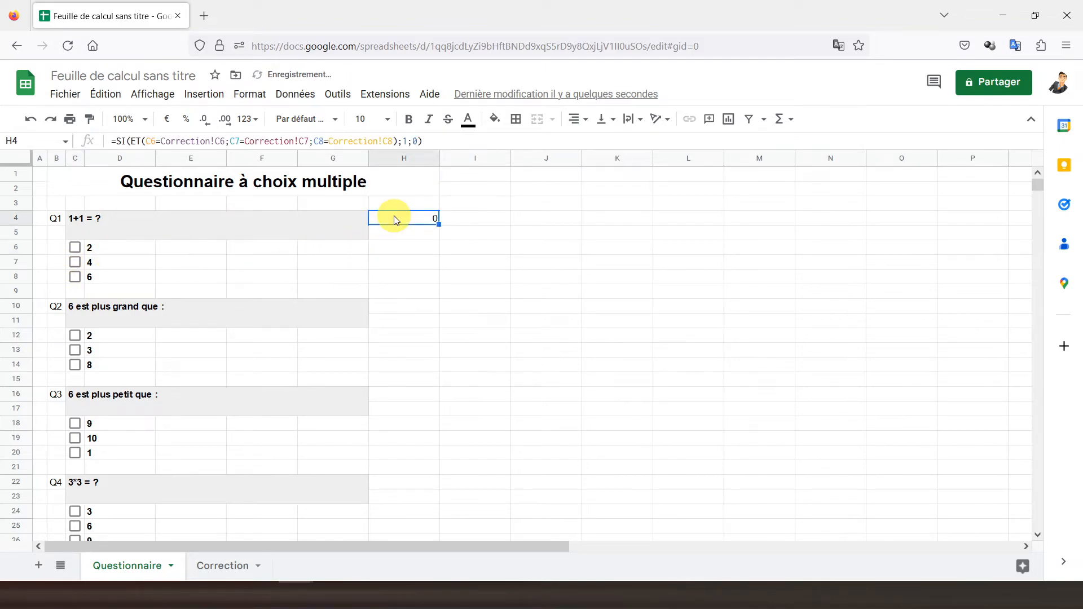
pyautogui.click(390, 307)
pyautogui.hotkey('ctrl', 'v')
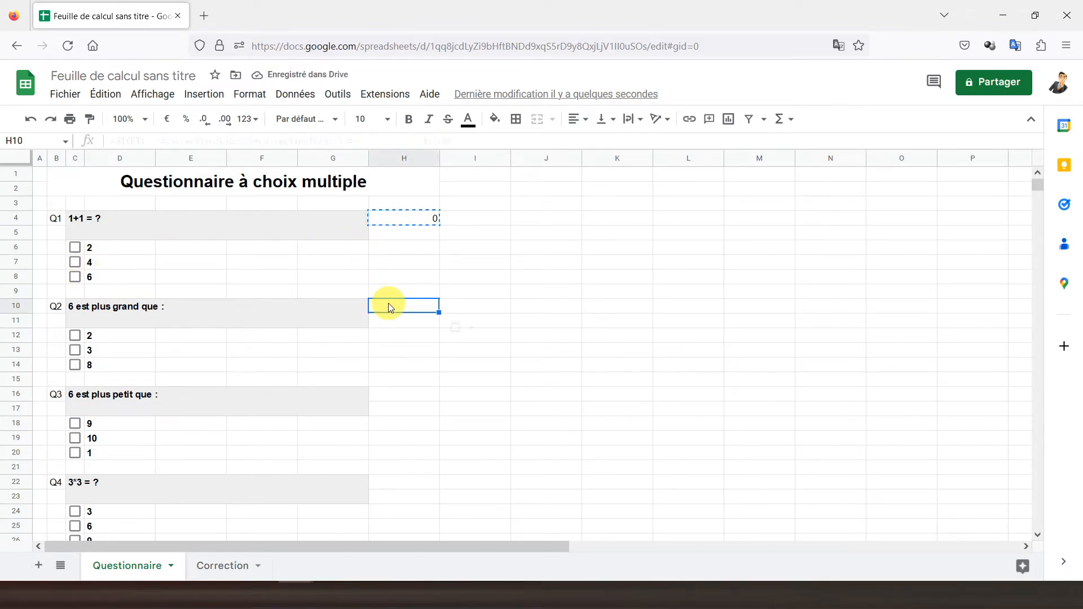
pyautogui.click(395, 399)
pyautogui.hotkey('ctrl', 'v')
pyautogui.click(387, 486)
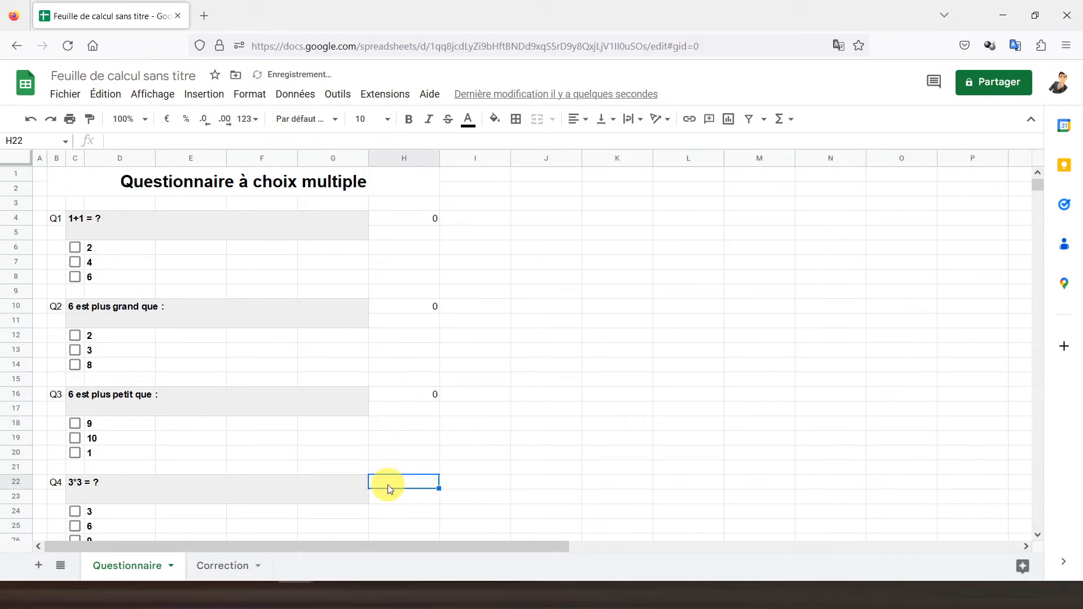
pyautogui.hotkey('ctrl', 'v')
pyautogui.scroll(-2, 388, 485)
pyautogui.click(397, 467)
pyautogui.hotkey('ctrl', 'v')
pyautogui.scroll(-2, 398, 468)
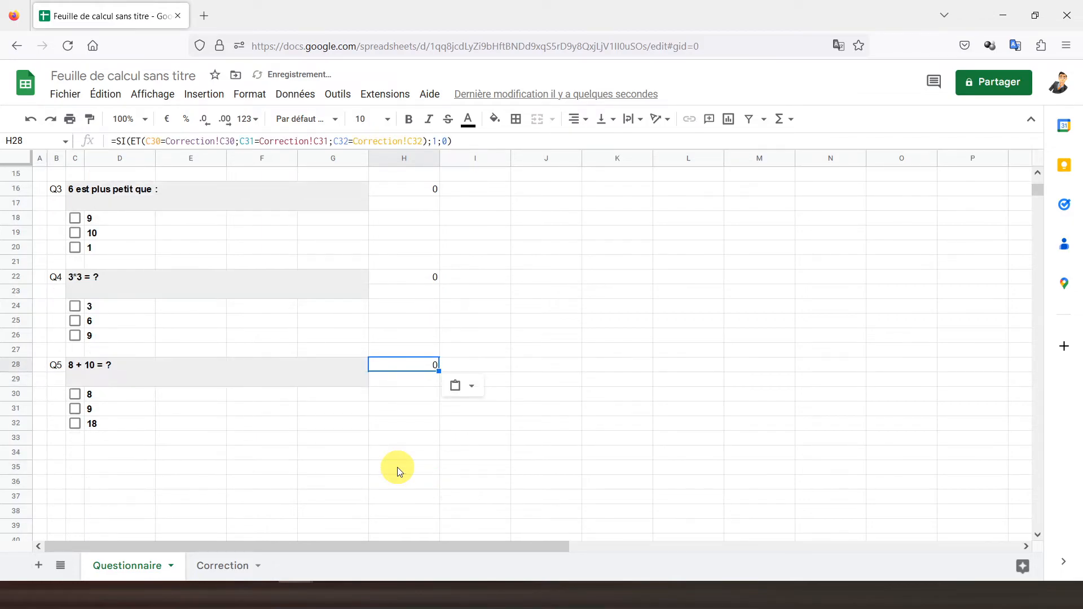
# Merge cells C34:F36 below question Q5 into one block.
pyautogui.click(116, 453)
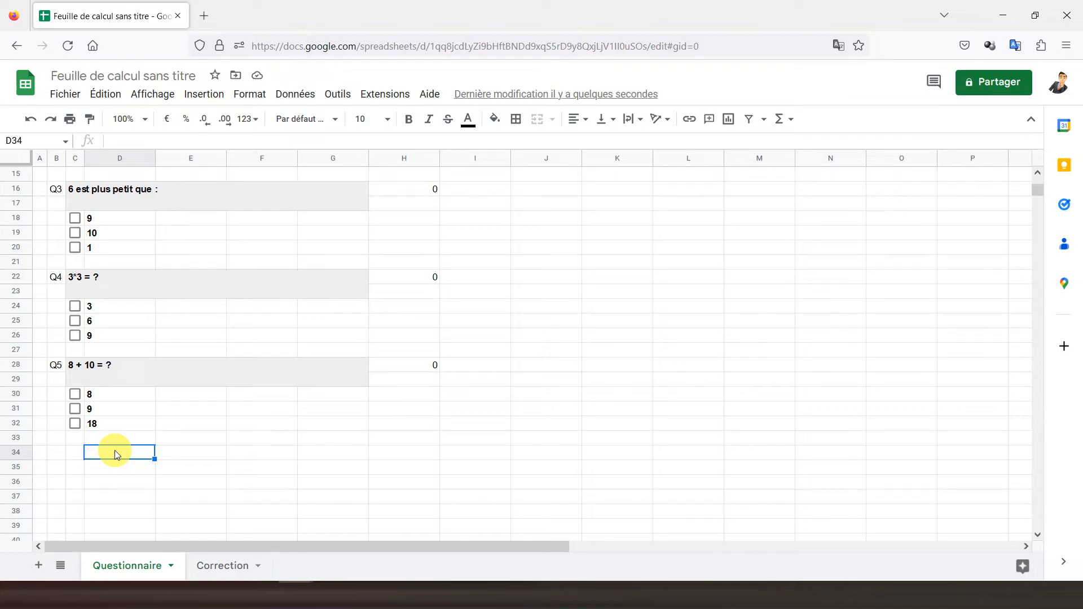
pyautogui.click(104, 442)
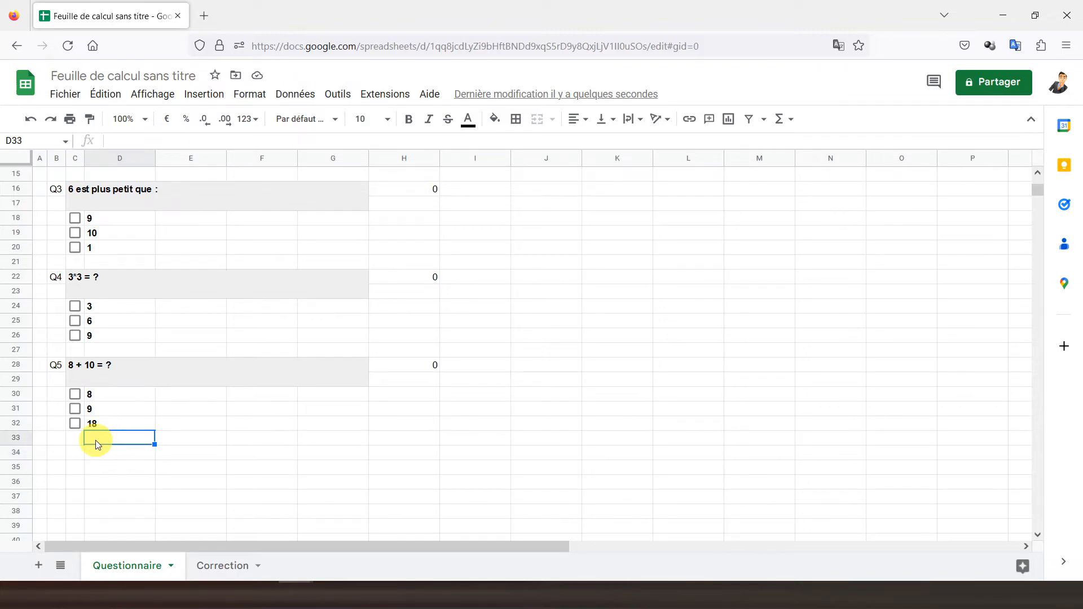
pyautogui.click(80, 439)
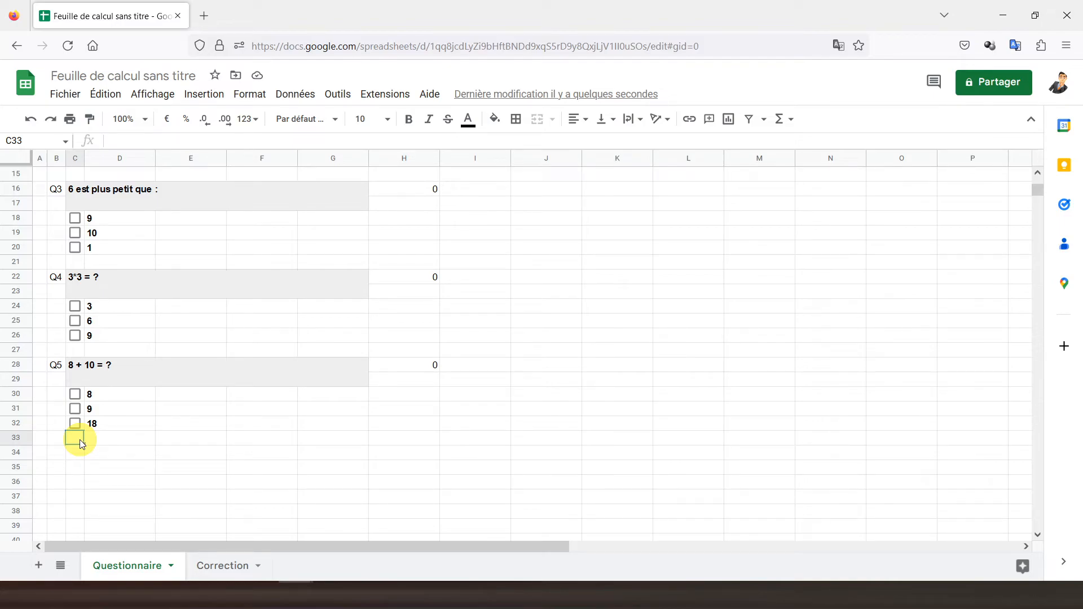
pyautogui.moveTo(79, 451); pyautogui.dragTo(296, 464)
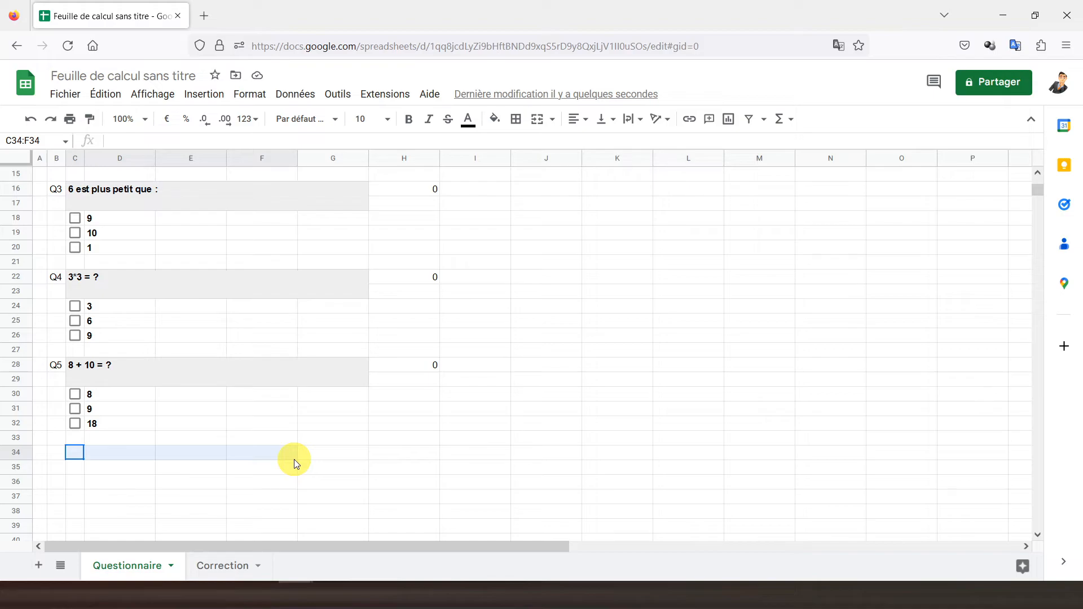
pyautogui.moveTo(297, 464); pyautogui.dragTo(291, 469)
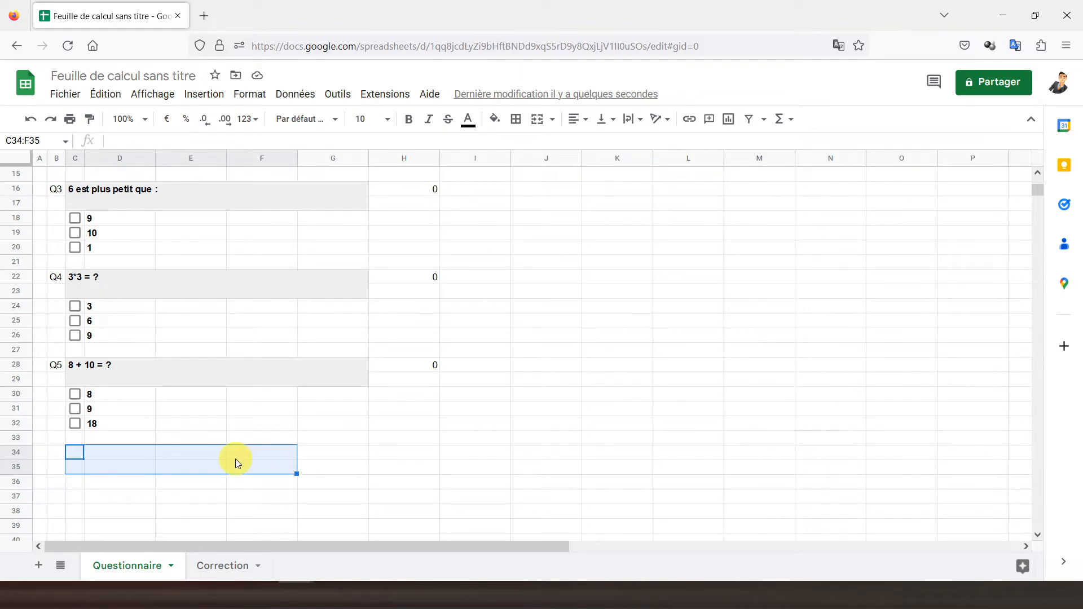
pyautogui.click(536, 120)
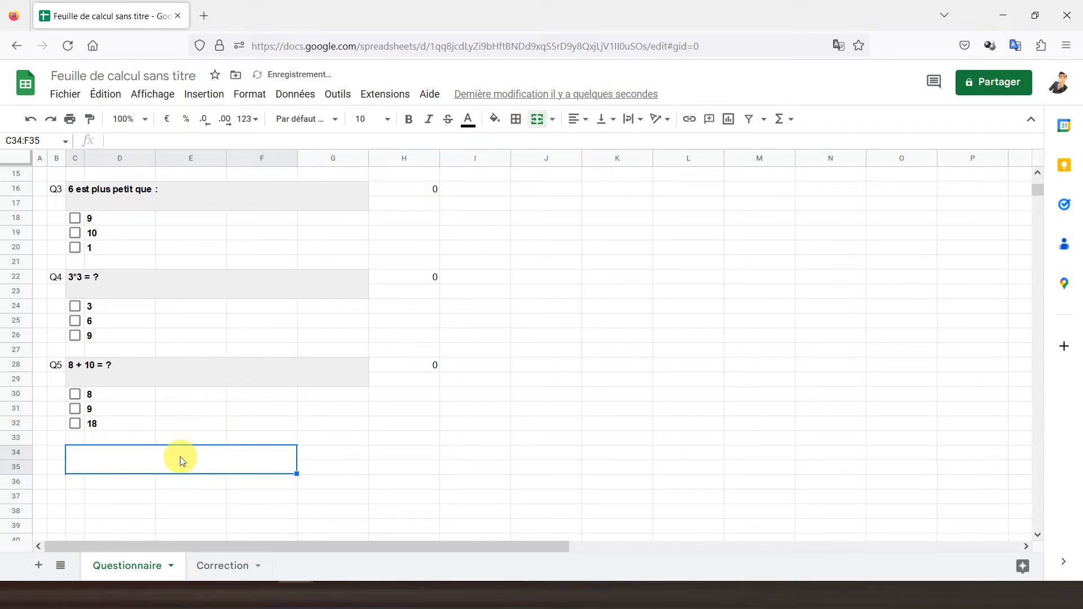
pyautogui.moveTo(145, 483); pyautogui.dragTo(160, 466)
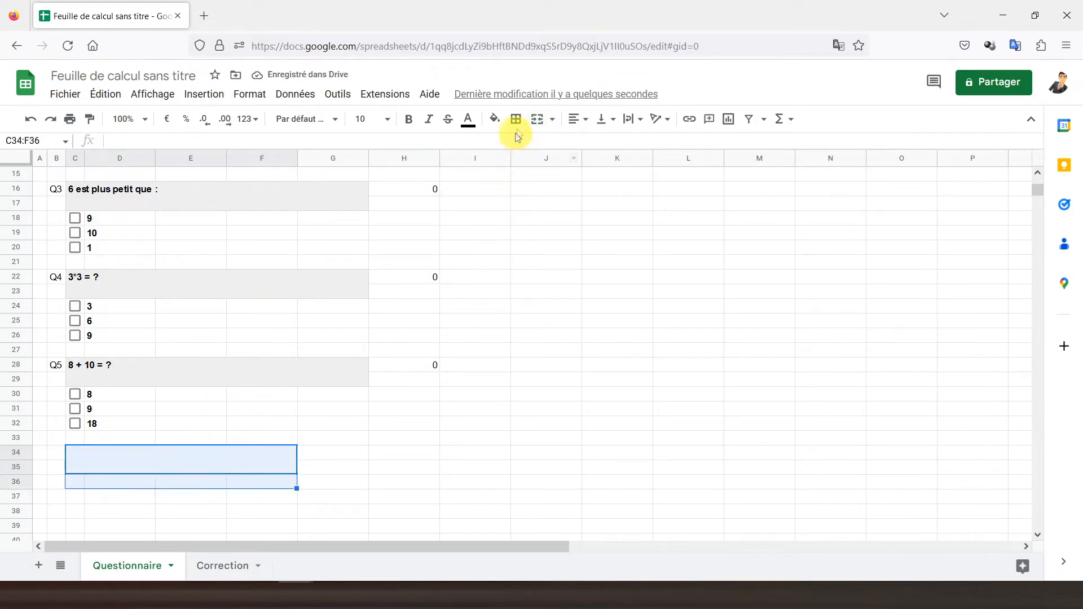
pyautogui.click(536, 120)
# Enter the label "Votre score" in the merged block C34:F36.
pyautogui.write('Votre score')
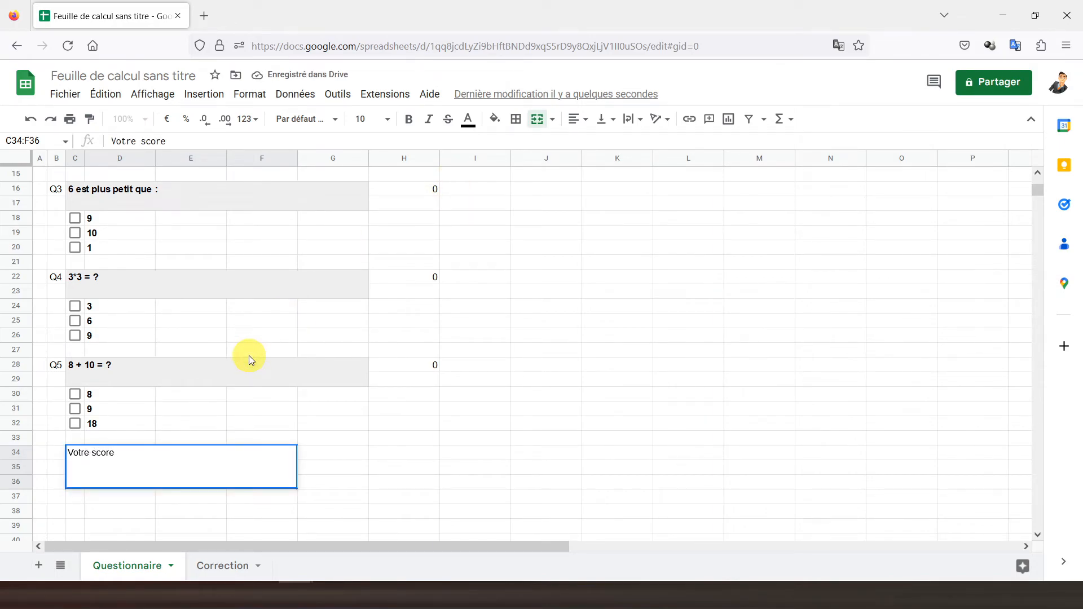
pyautogui.press('Up')
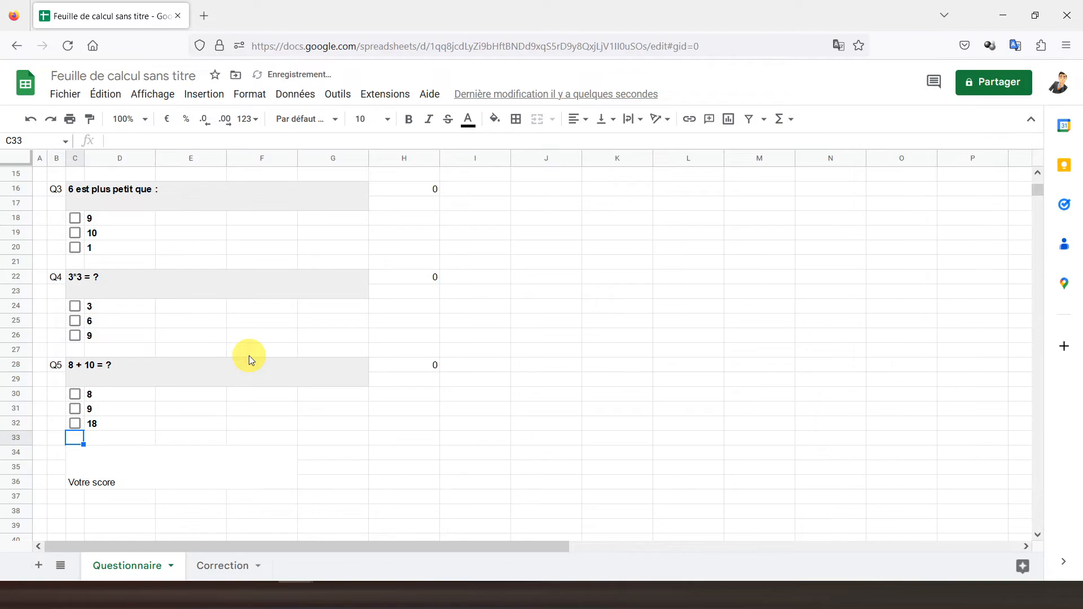
pyautogui.press('Down')
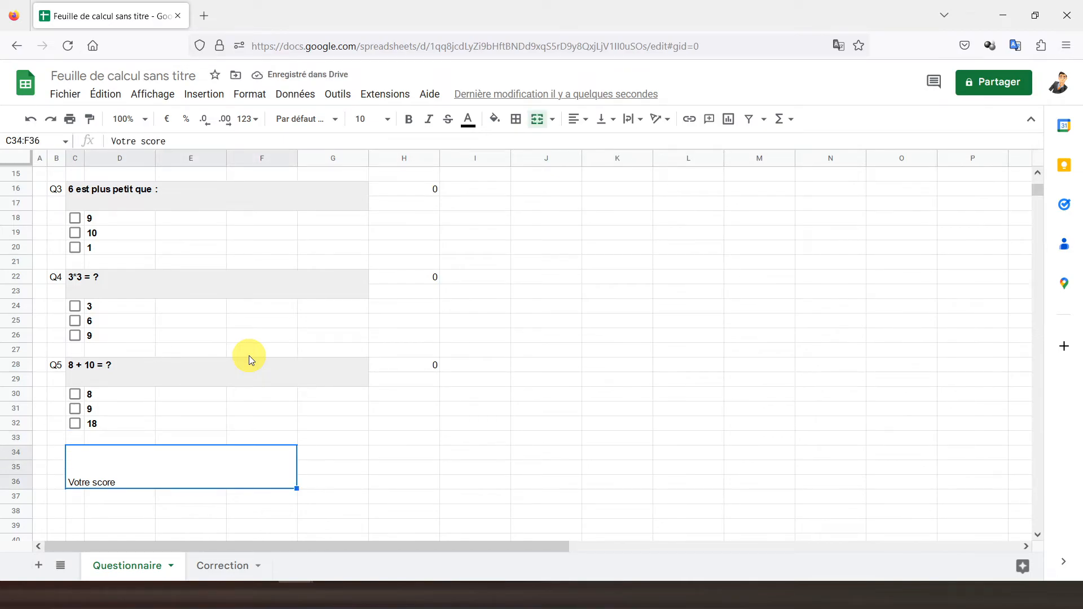
# Format the "Votre score" label as bold at font size 24, centred horizontally and vertically.
pyautogui.click(409, 119)
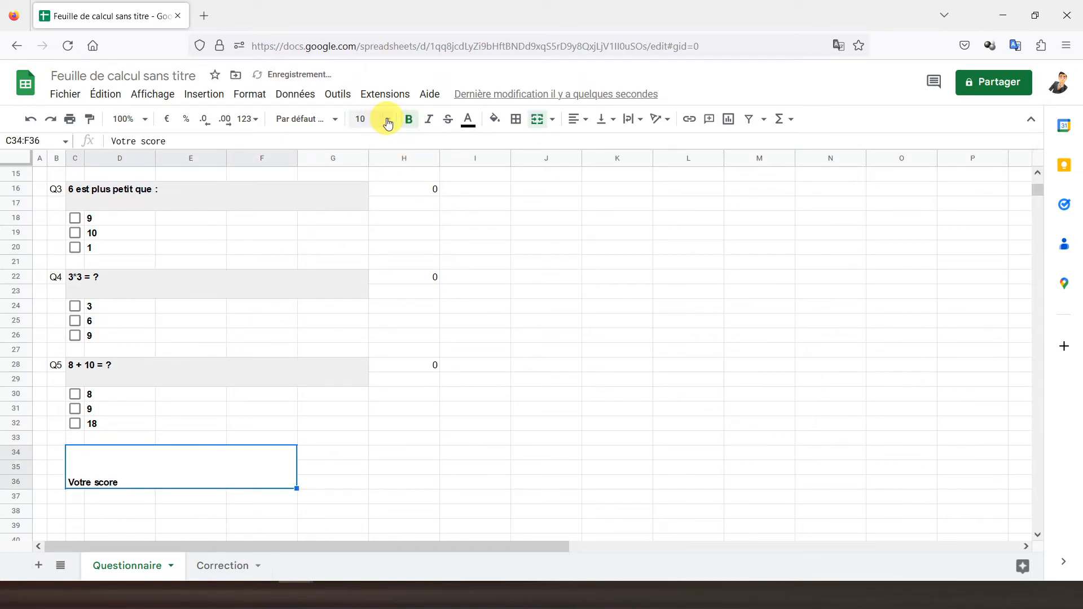
pyautogui.click(388, 120)
pyautogui.click(363, 324)
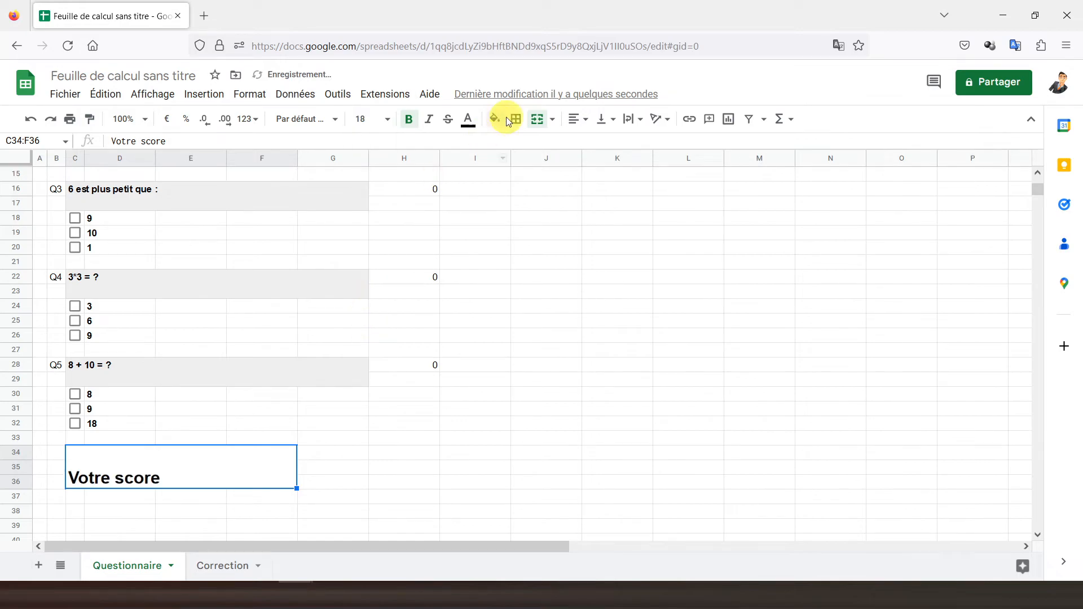
pyautogui.click(578, 119)
pyautogui.click(592, 140)
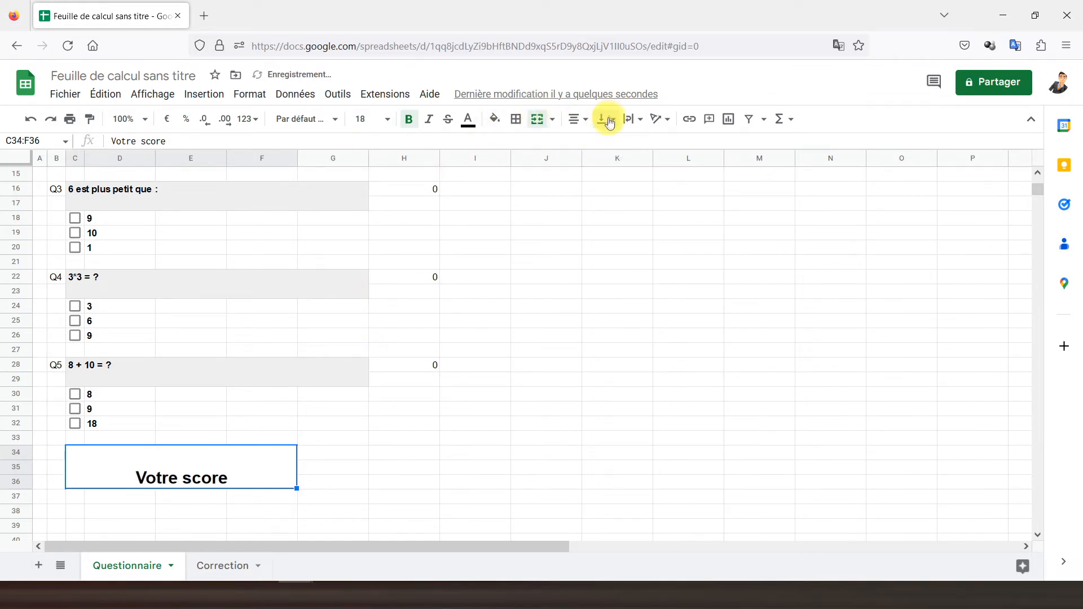
pyautogui.click(613, 119)
pyautogui.click(617, 138)
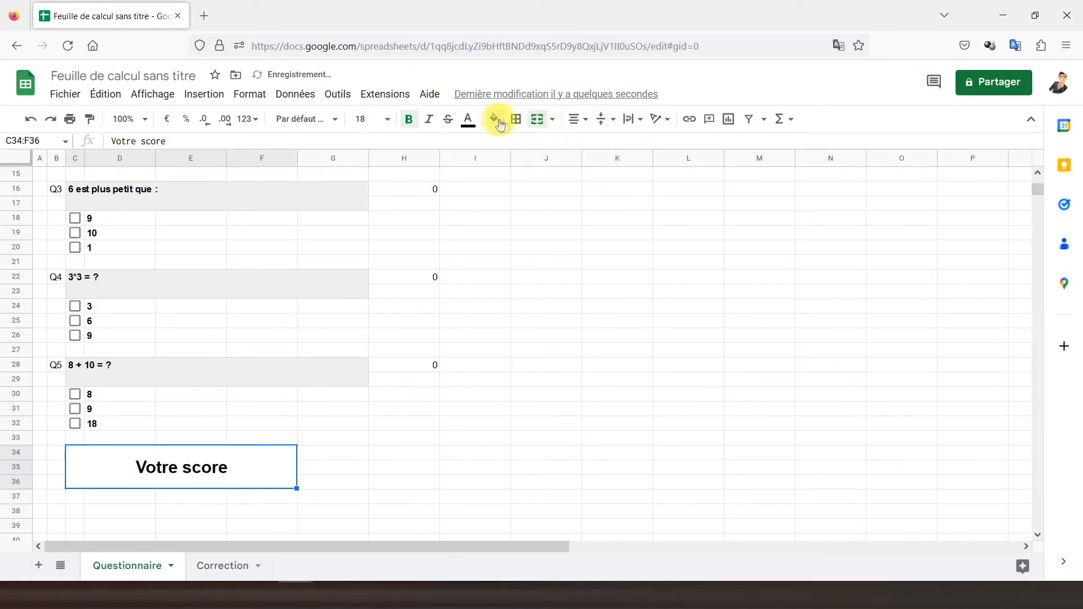
pyautogui.click(378, 120)
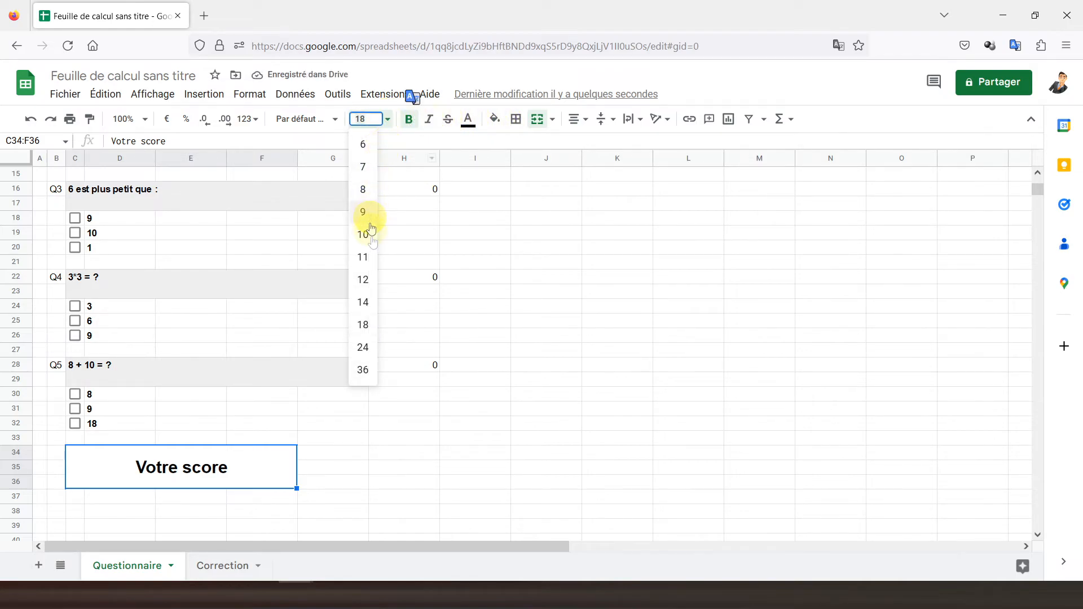
pyautogui.click(364, 348)
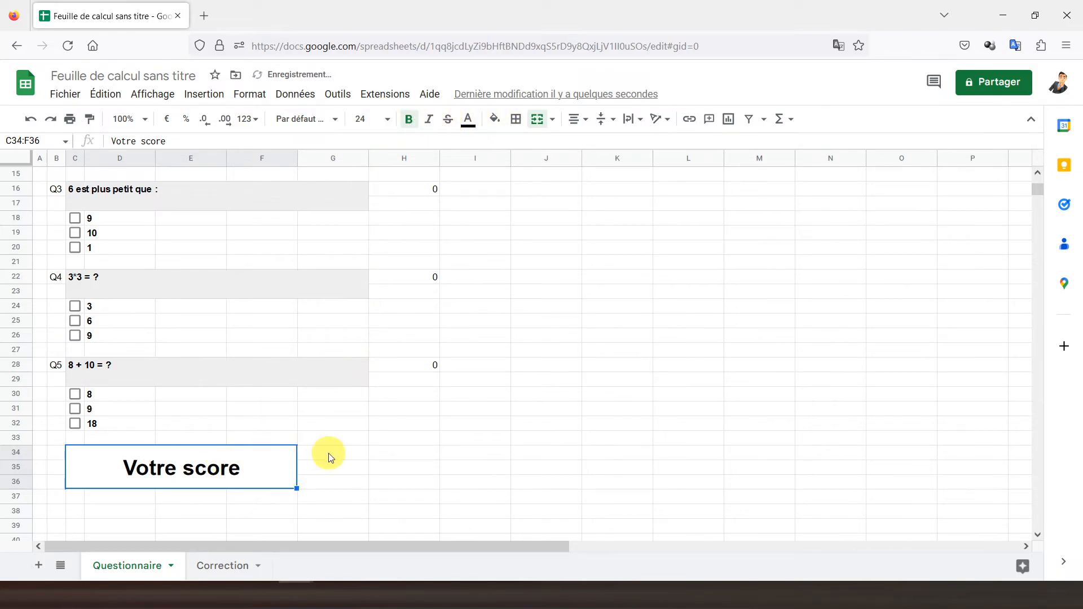
# Merge cells G34:H36 beside "Votre score" and enter the total formula =H4+H10+H16+H22+H28 in the block.
pyautogui.moveTo(330, 456); pyautogui.dragTo(397, 480)
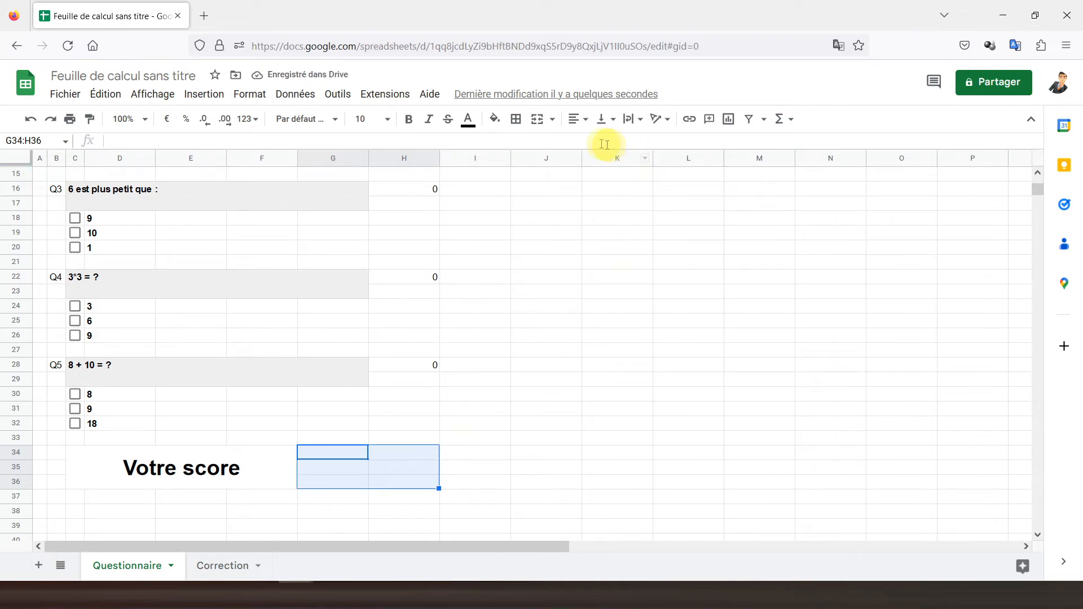
pyautogui.click(536, 119)
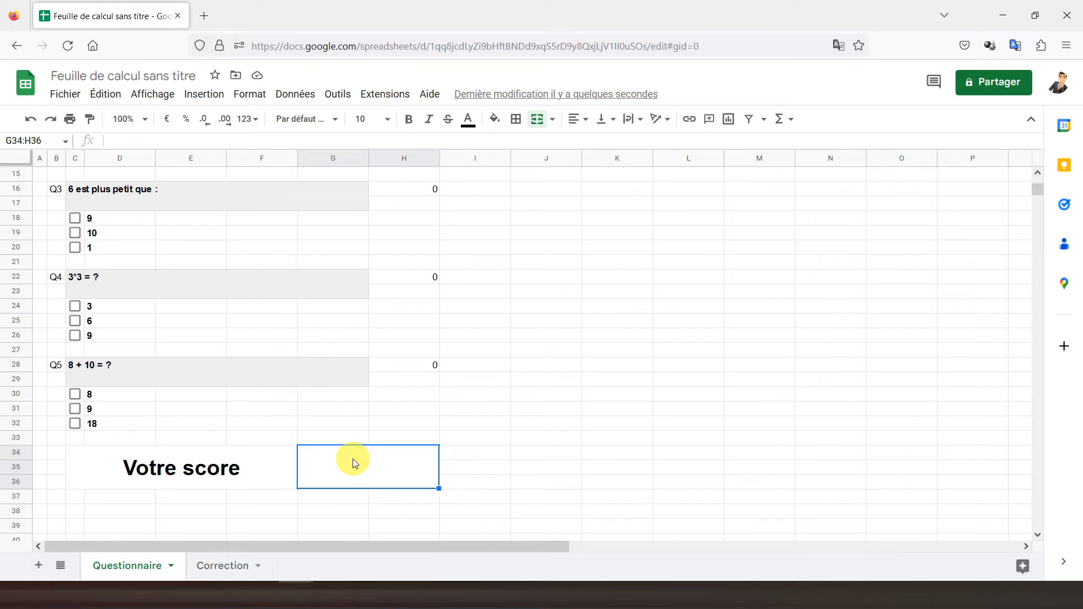
pyautogui.write('=')
pyautogui.scroll(4, 430, 404)
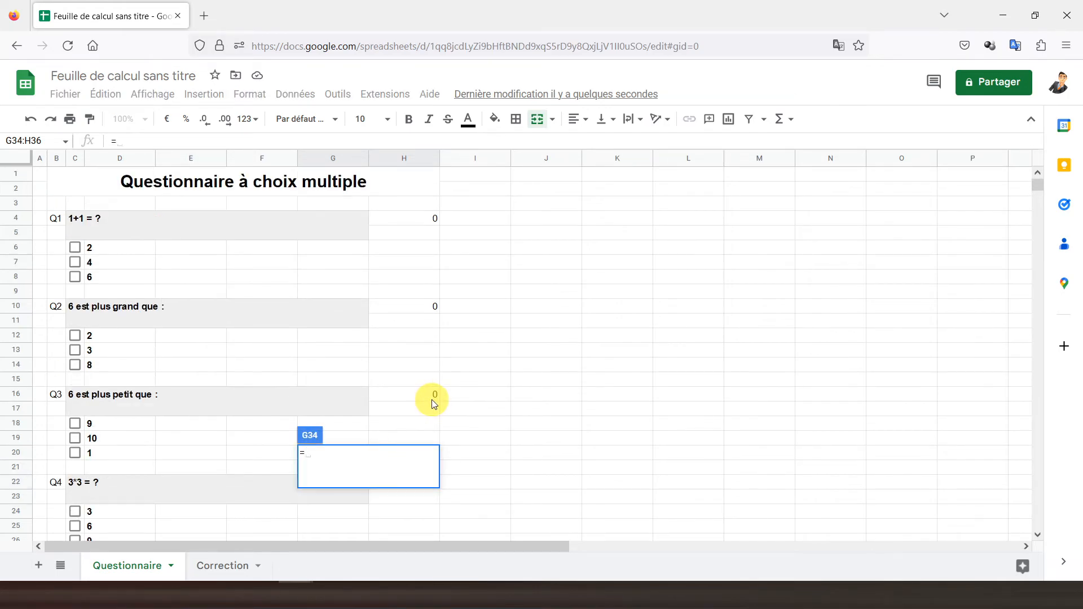
pyautogui.click(415, 218)
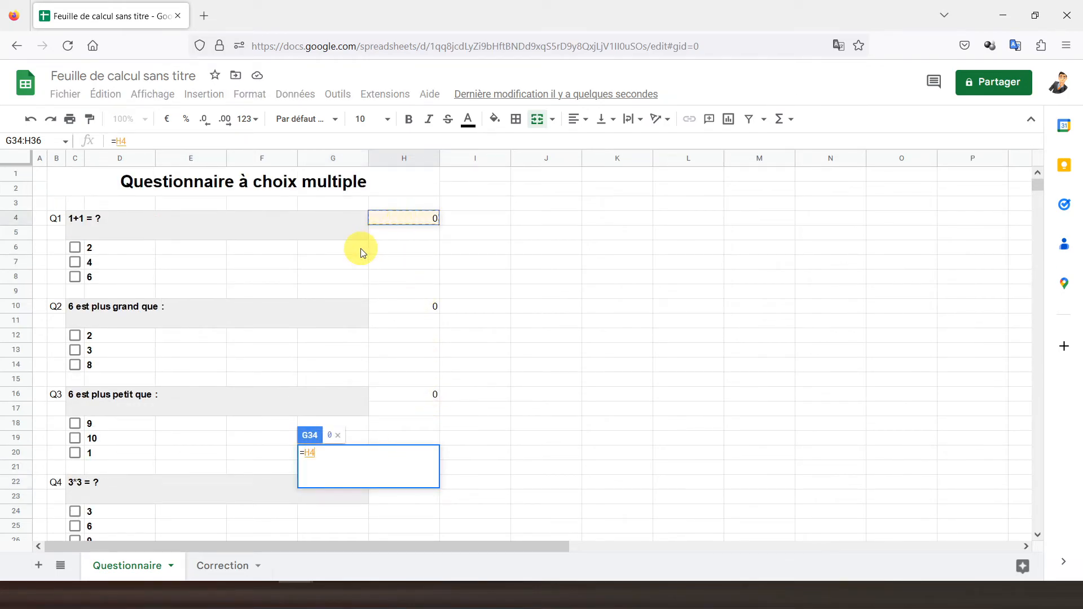
pyautogui.scroll(-3, 360, 251)
pyautogui.write('+')
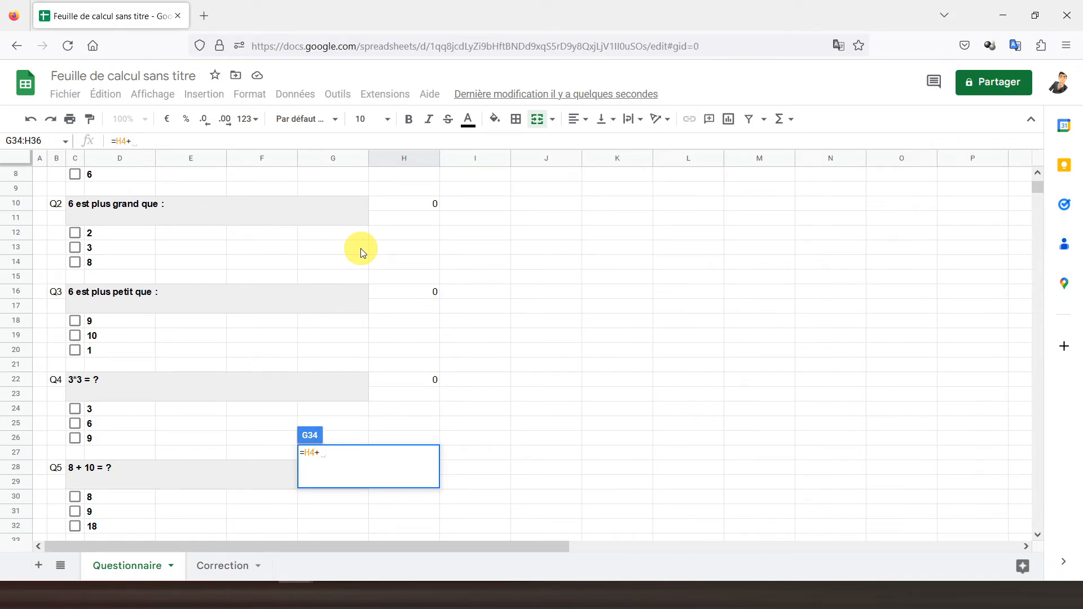
pyautogui.click(388, 210)
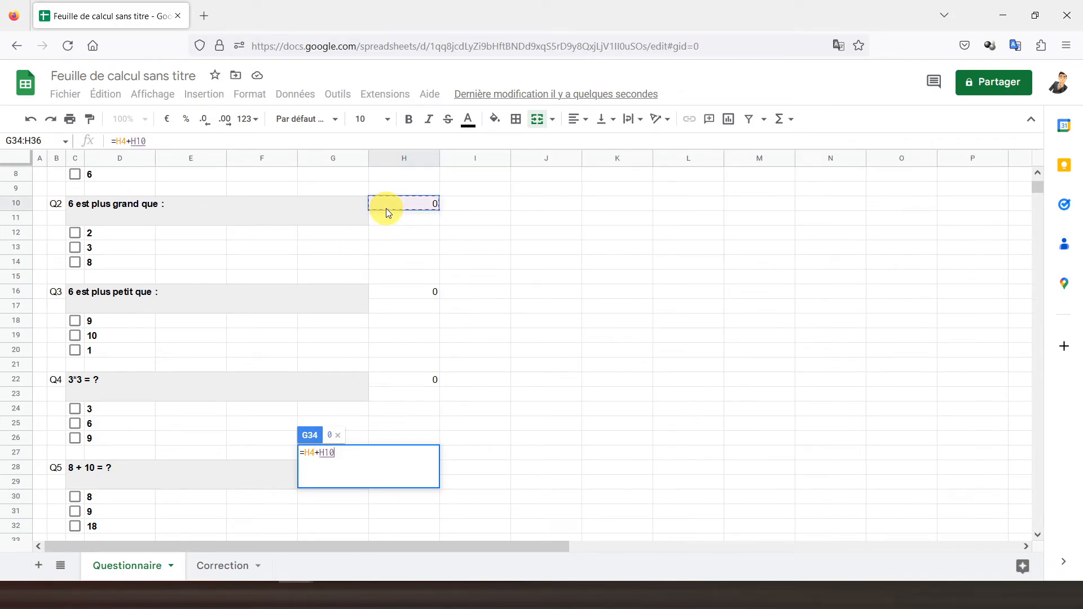
pyautogui.write('+')
pyautogui.click(387, 290)
pyautogui.write('+')
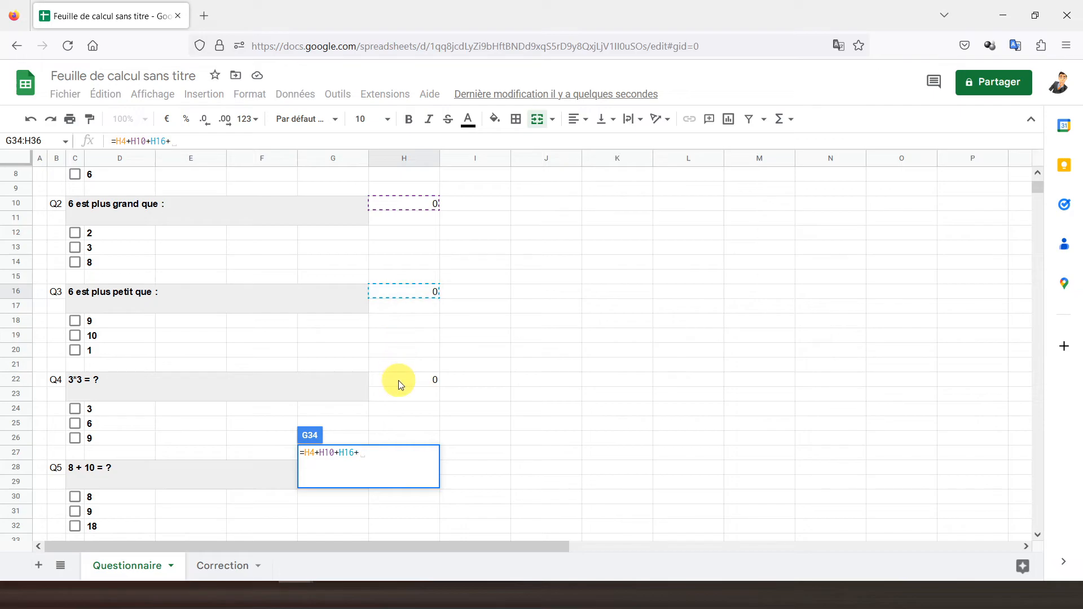
pyautogui.click(398, 380)
pyautogui.write('+')
pyautogui.scroll(-5, 378, 341)
pyautogui.click(393, 269)
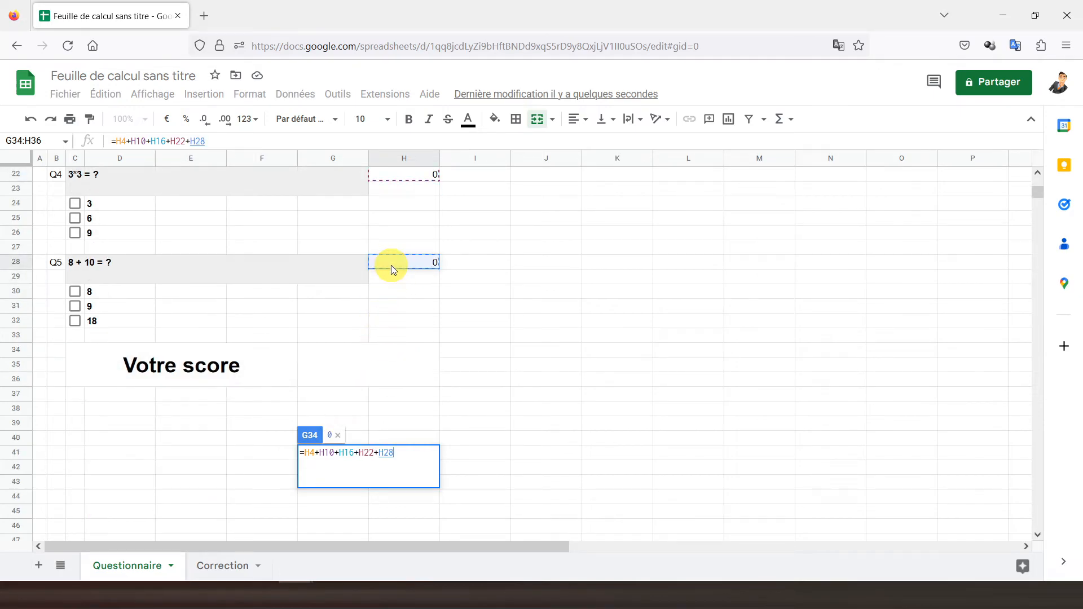
pyautogui.press('Return')
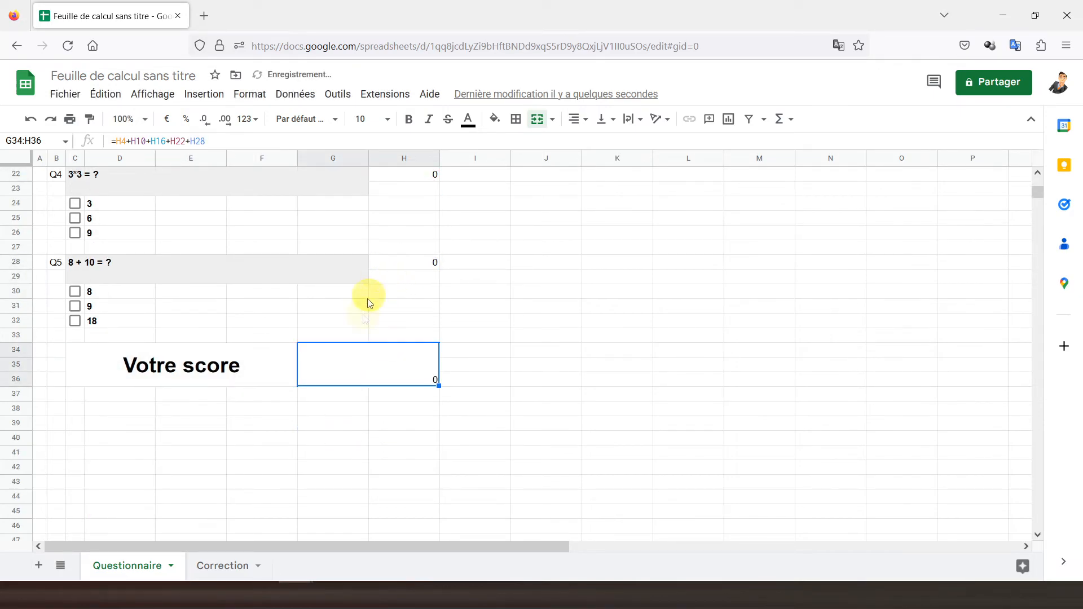
# Tick answer 2 for question Q1 and check the total beside "Votre score".
pyautogui.scroll(7, 370, 368)
pyautogui.scroll(-2, 263, 279)
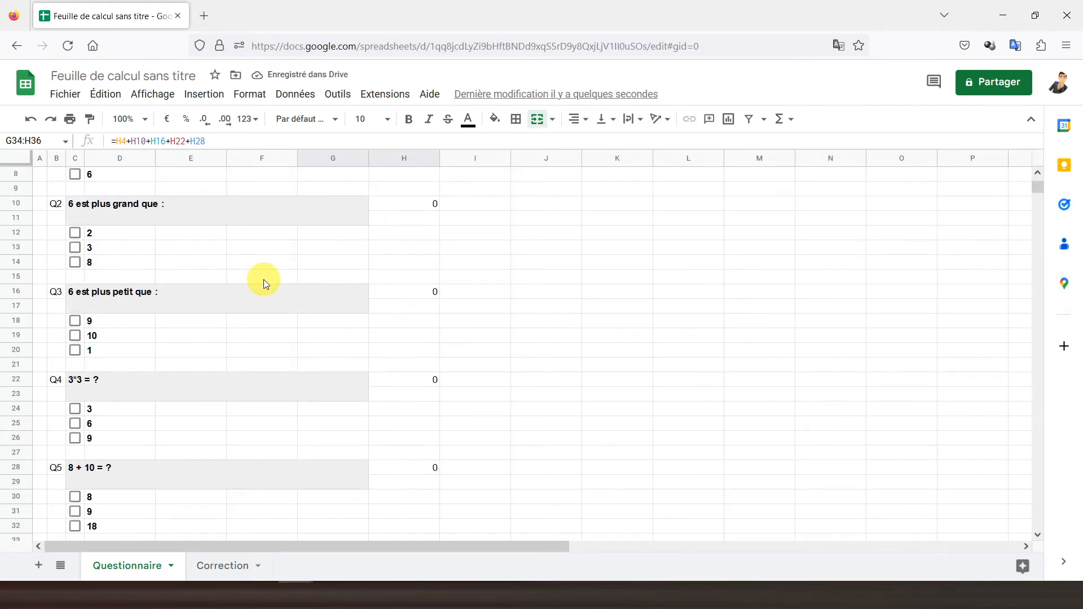
pyautogui.scroll(2, 263, 280)
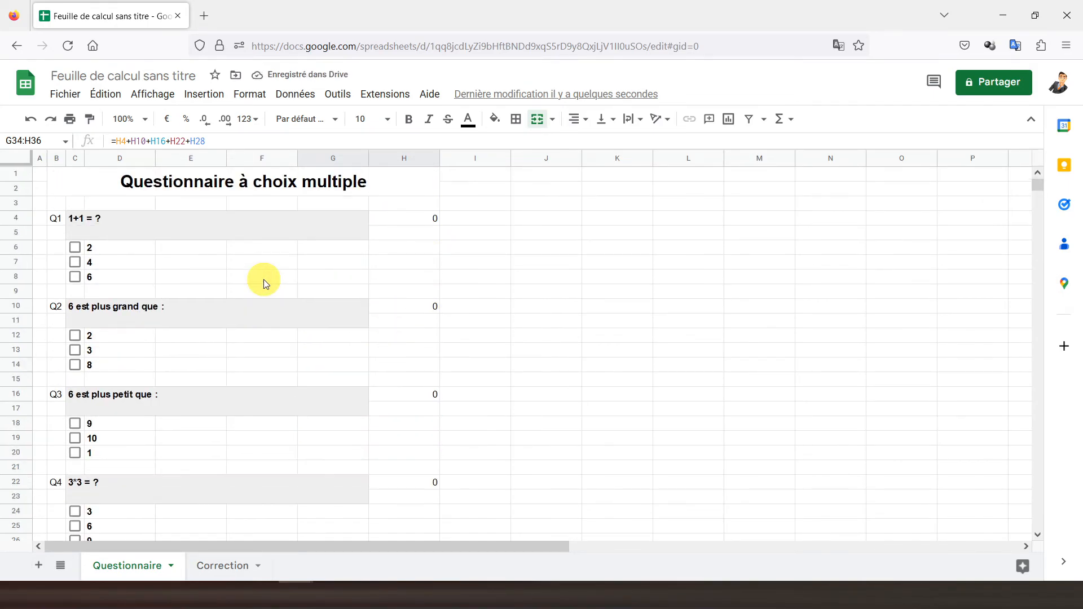
pyautogui.click(75, 247)
pyautogui.scroll(-8, 261, 324)
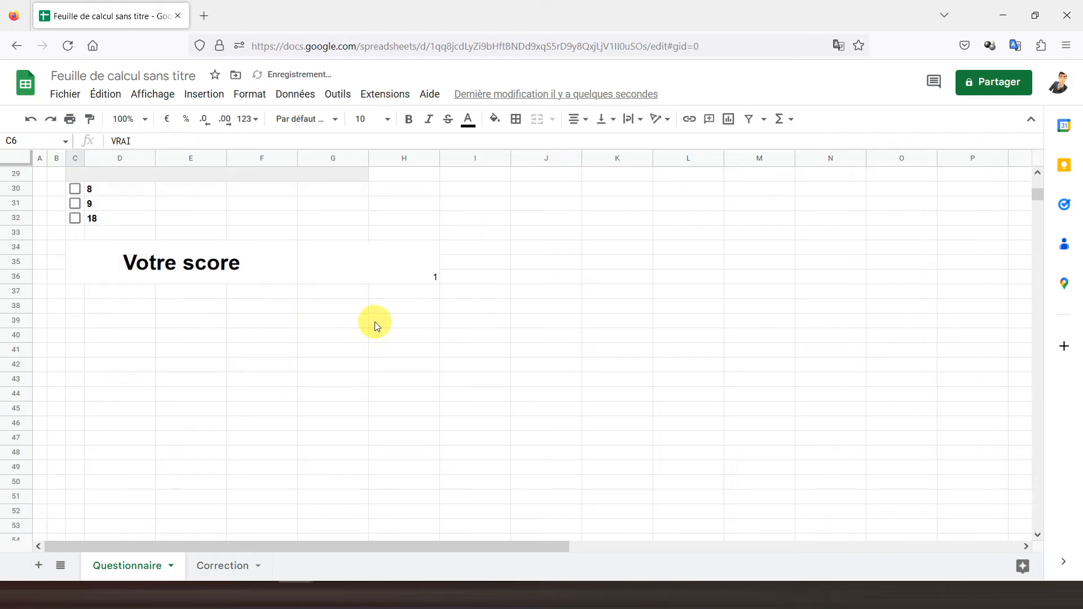
# Extend the total formula in G34 to =H4+H10+H16+H22+H28&"/"&5 so the score is expressed out of five.
pyautogui.click(392, 264)
pyautogui.click(237, 140)
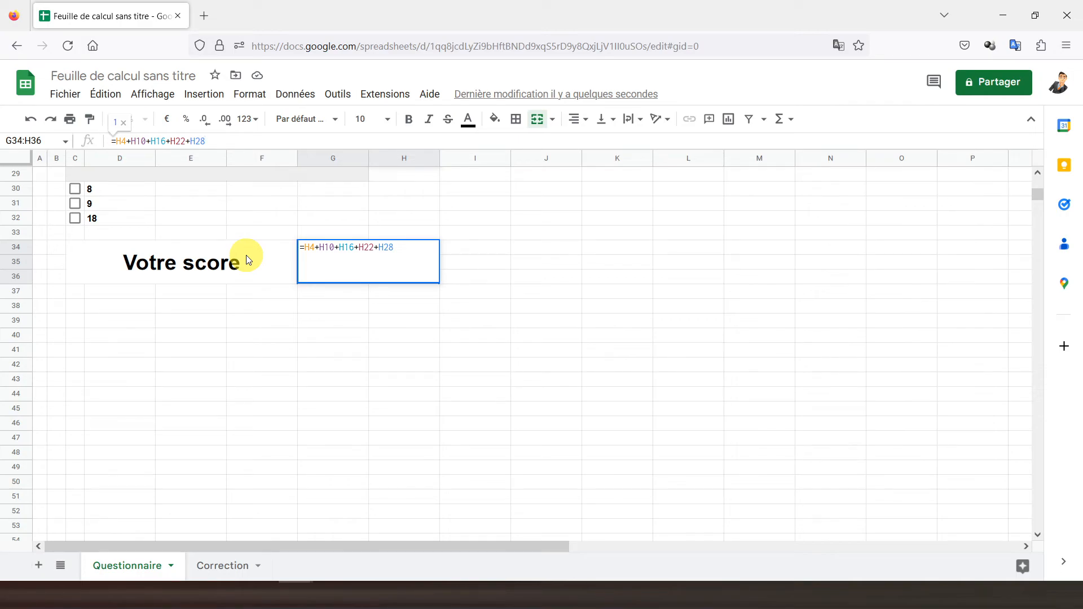
pyautogui.write('&')
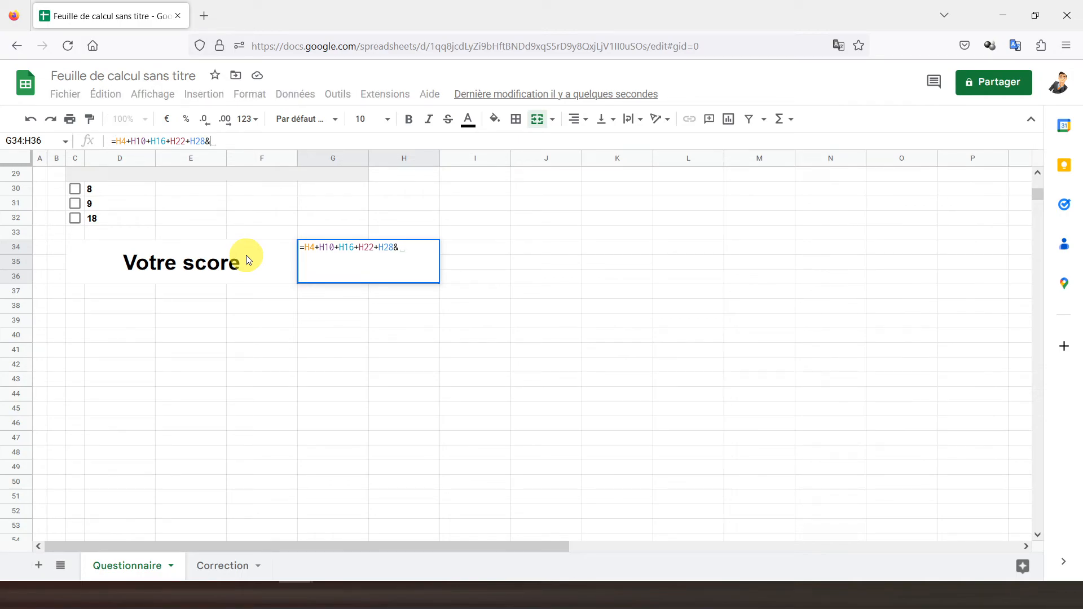
pyautogui.write('"/')
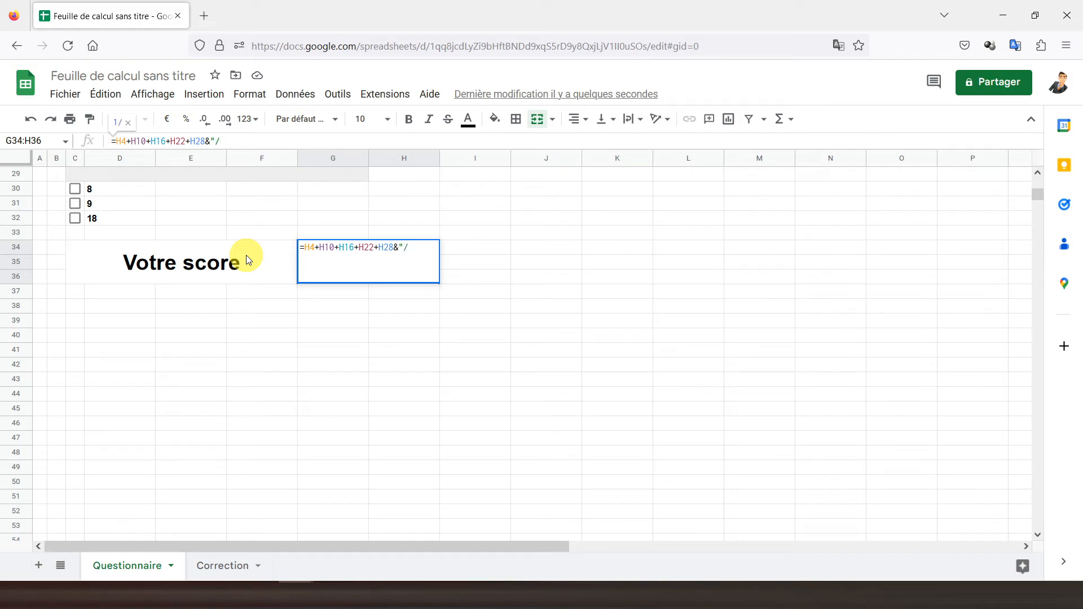
pyautogui.write('"')
pyautogui.write('&5')
pyautogui.hotkey('ctrl', 'Return')
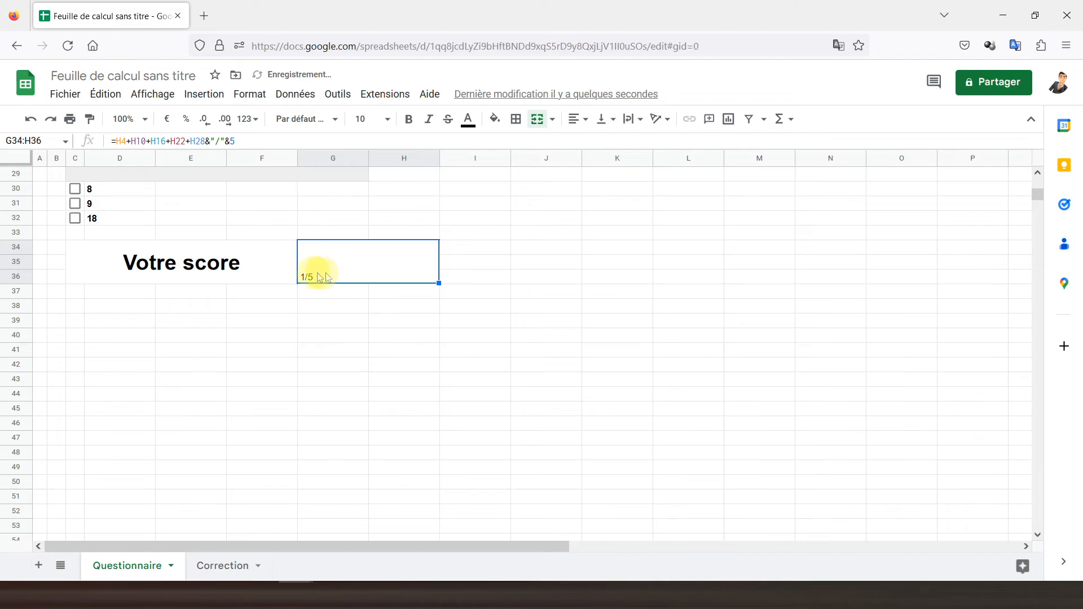
# Format the score in G34:H36 as bold at font size 24, centred horizontally and vertically.
pyautogui.click(411, 121)
pyautogui.click(581, 125)
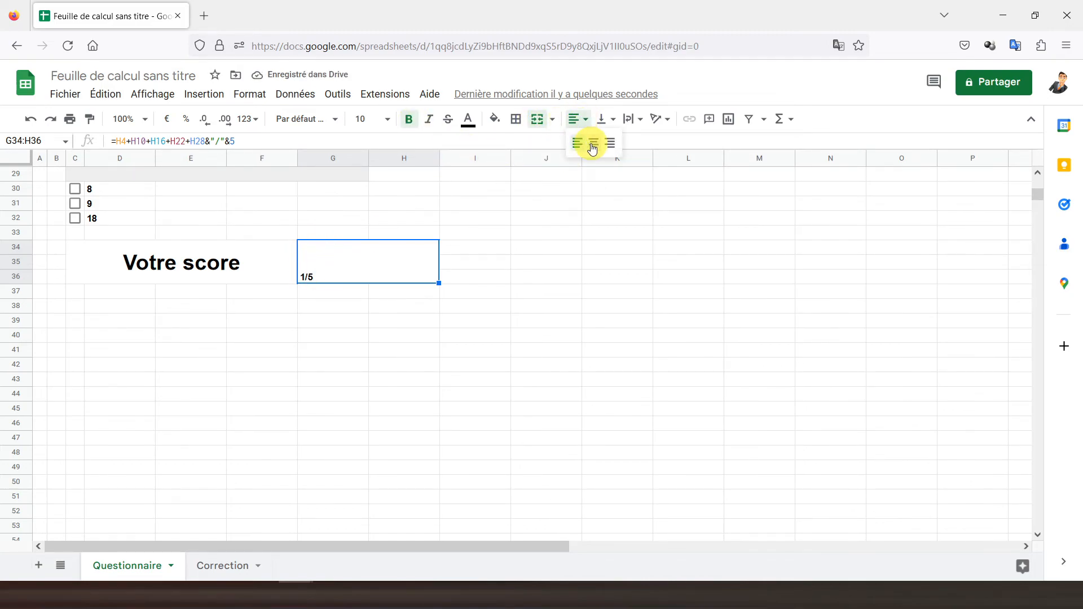
pyautogui.click(593, 143)
pyautogui.click(607, 119)
pyautogui.click(621, 148)
pyautogui.scroll(3, 499, 244)
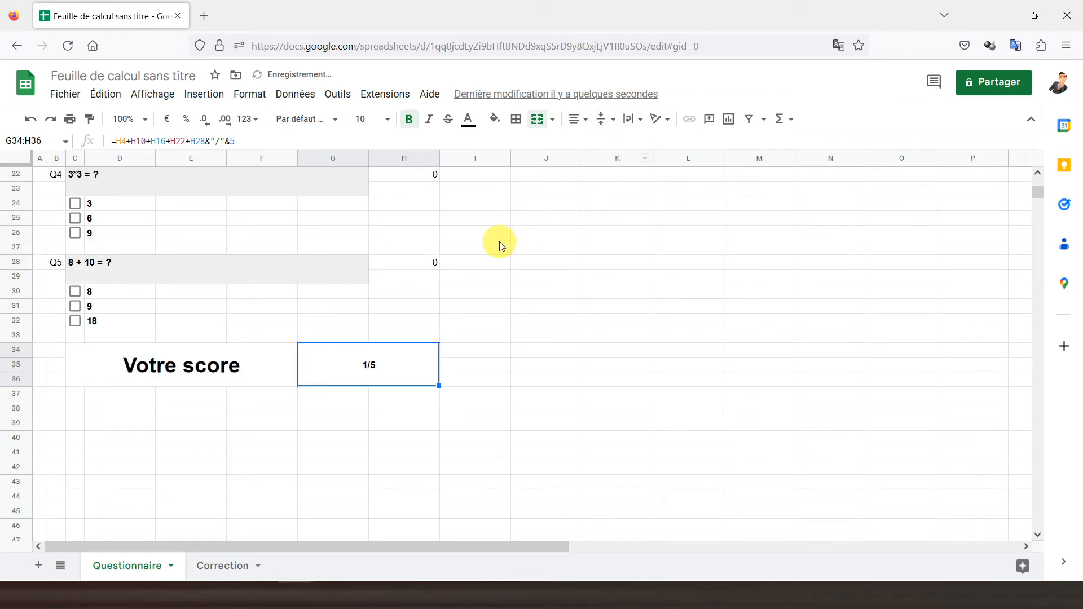
pyautogui.click(388, 120)
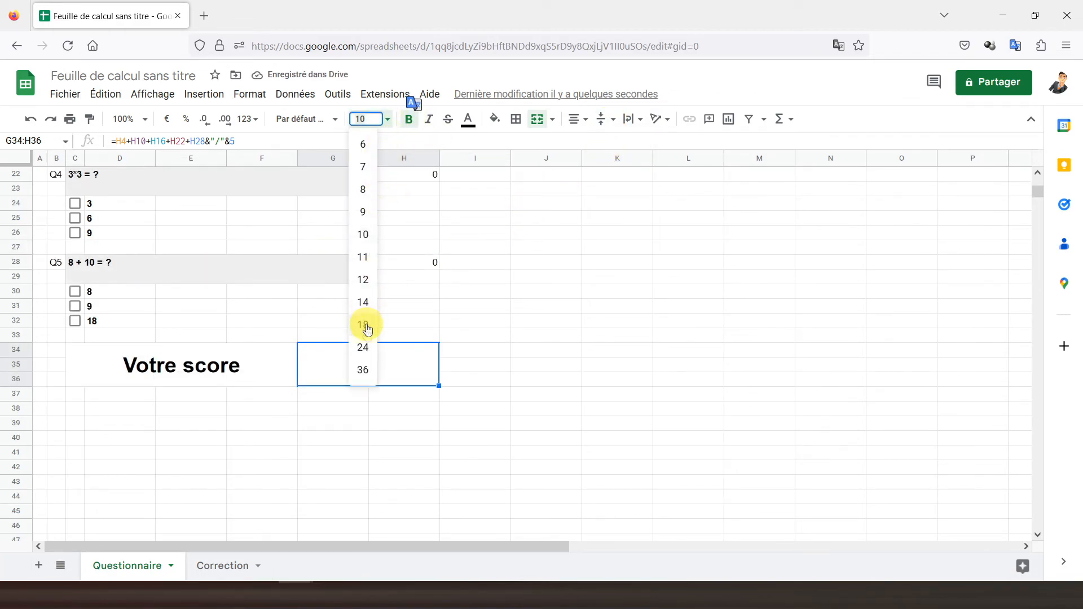
pyautogui.click(363, 347)
pyautogui.click(477, 335)
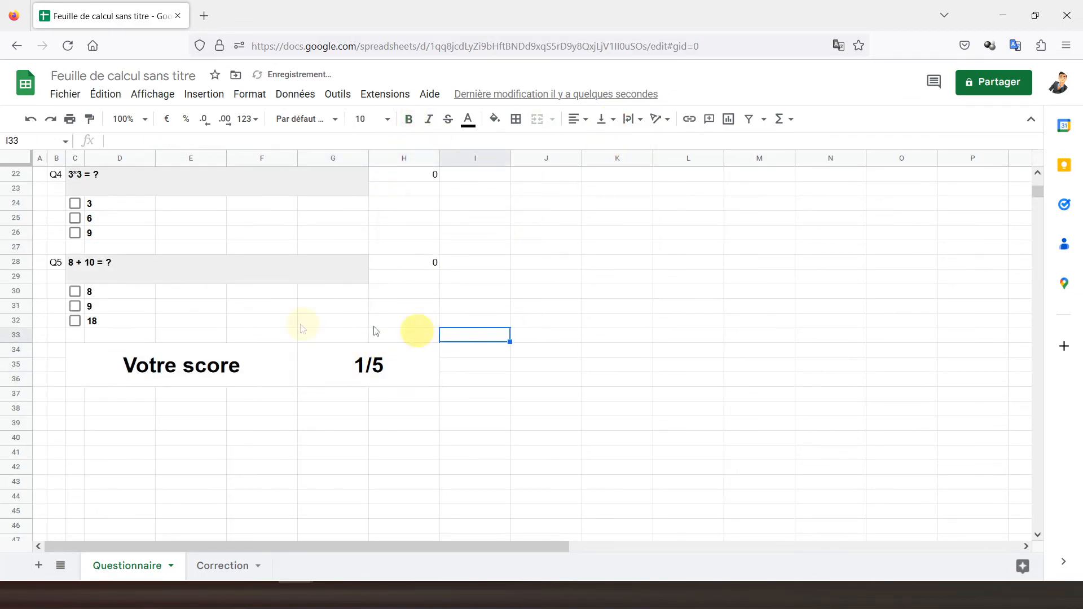
# Tick answer 18 for question Q5 and answer 9 for question Q4 to test the score.
pyautogui.click(363, 358)
pyautogui.scroll(5, 363, 357)
pyautogui.scroll(-2, 363, 357)
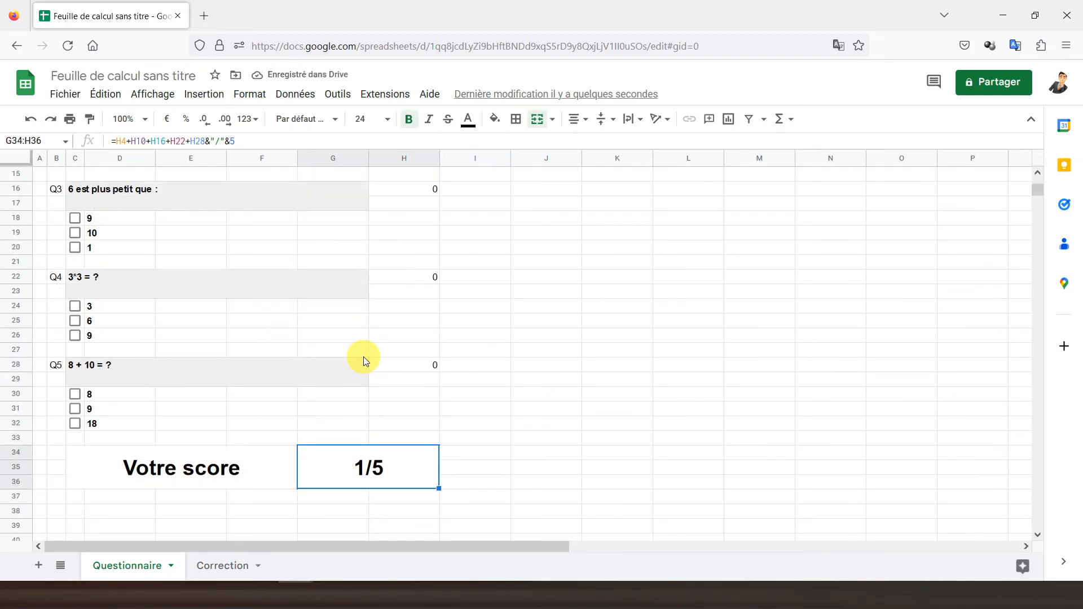
pyautogui.click(74, 424)
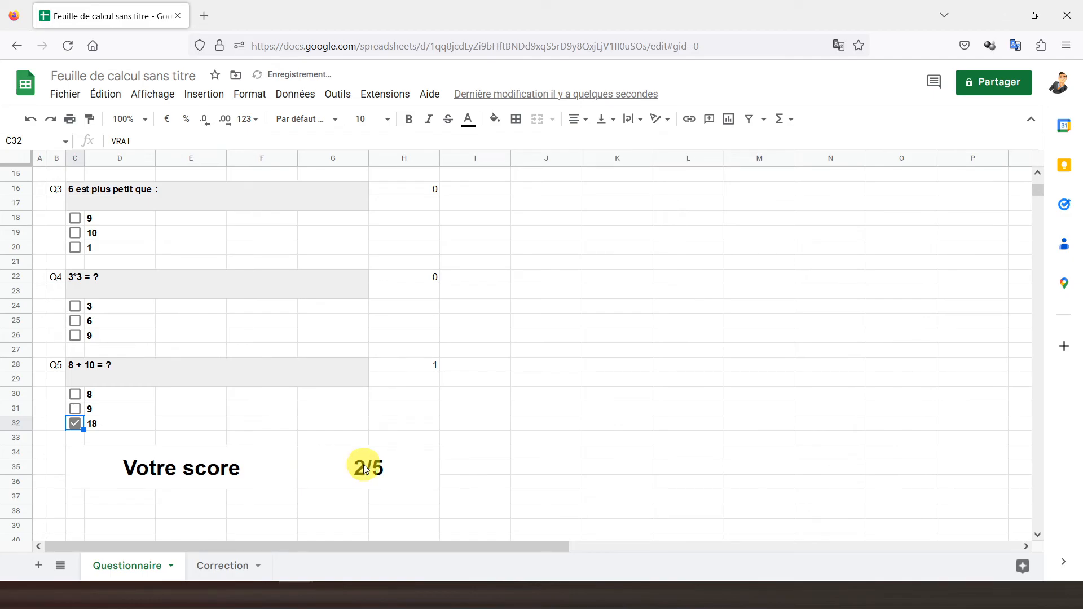
pyautogui.click(74, 335)
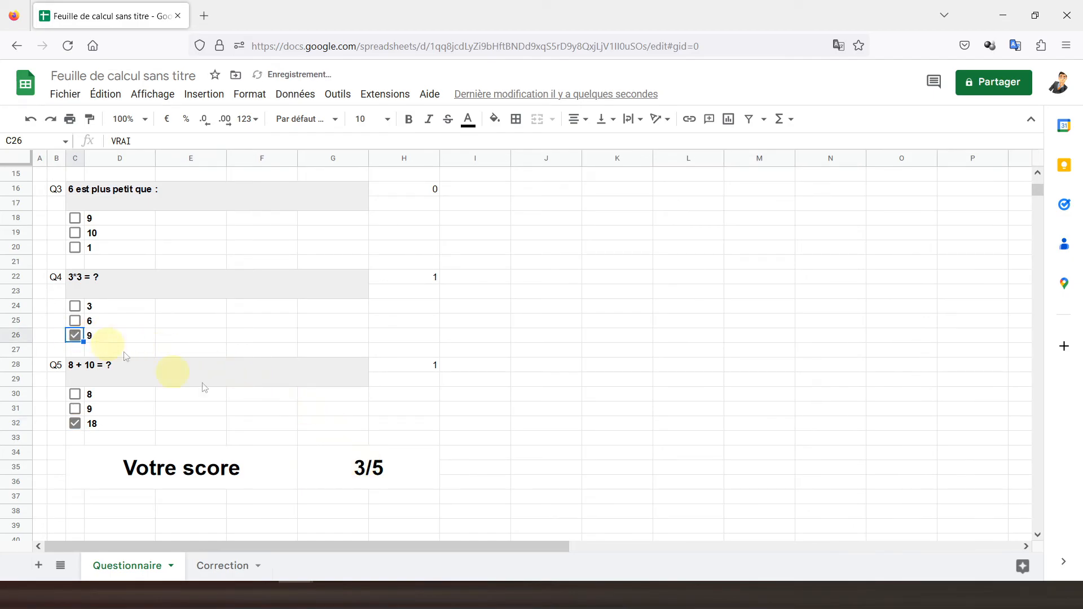
# Copy column A's narrow format onto column I with the paint format tool.
pyautogui.scroll(5, 334, 432)
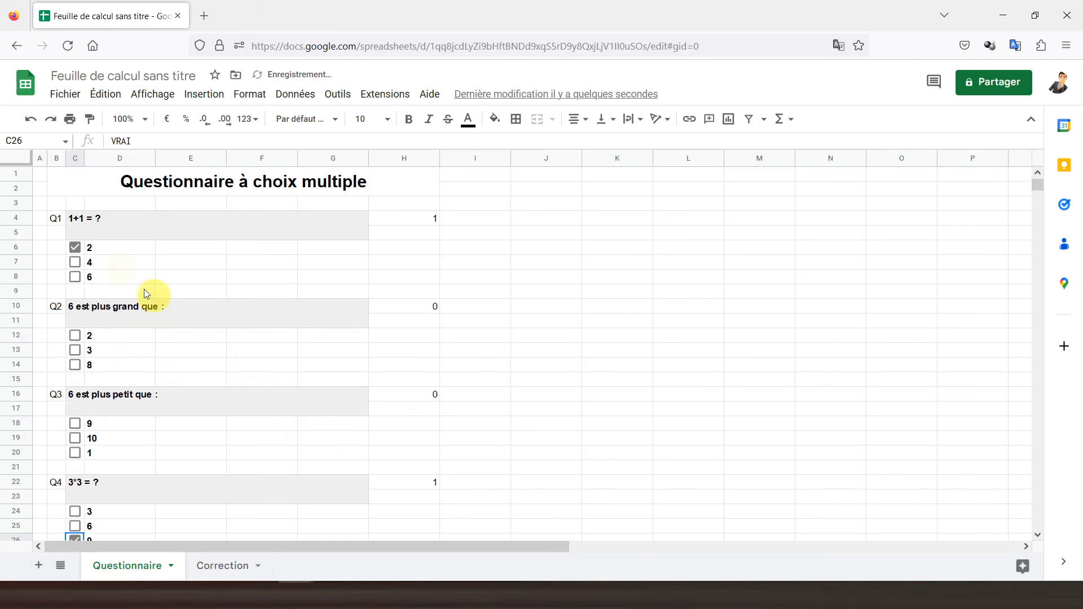
pyautogui.moveTo(72, 184); pyautogui.dragTo(53, 168)
pyautogui.click(40, 158)
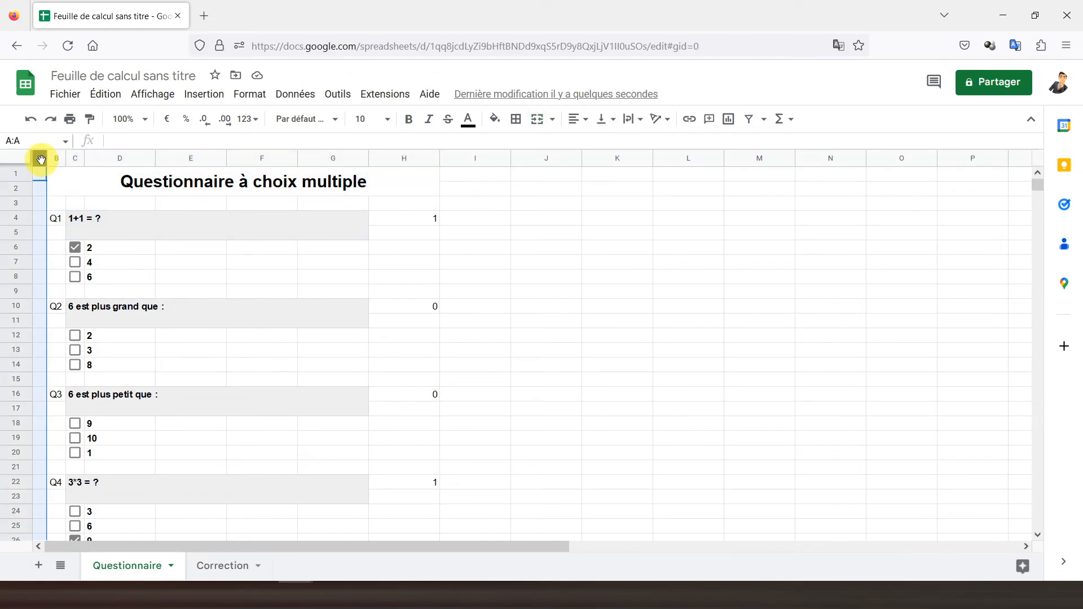
pyautogui.click(89, 119)
pyautogui.click(460, 158)
pyautogui.click(392, 220)
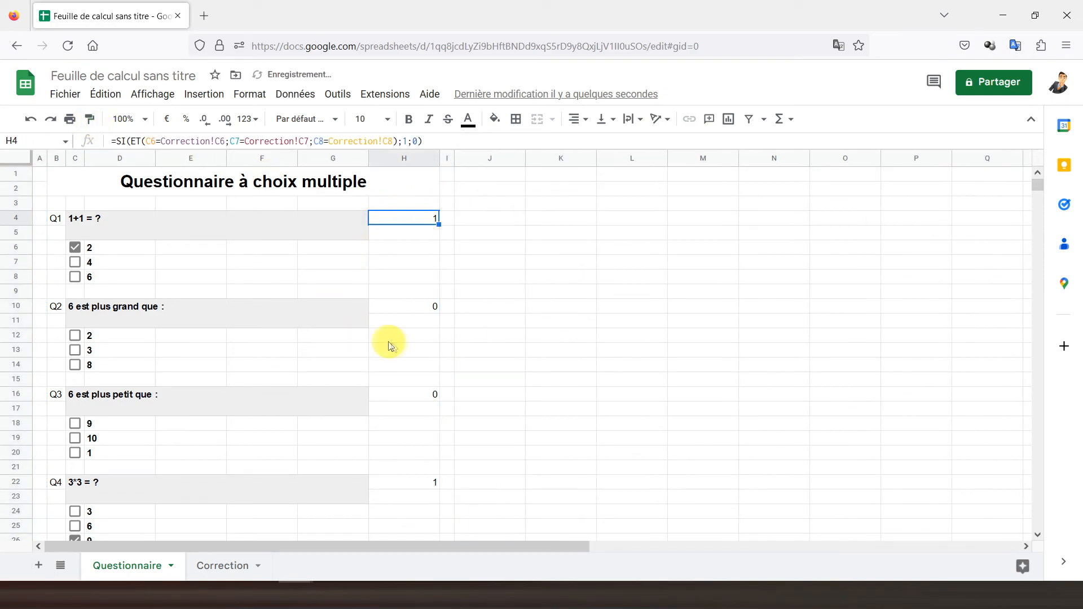
# Apply an outer border around the whole questionnaire, range B1:H36.
pyautogui.click(85, 181)
pyautogui.moveTo(93, 184); pyautogui.dragTo(181, 486)
pyautogui.moveTo(190, 424); pyautogui.dragTo(209, 467)
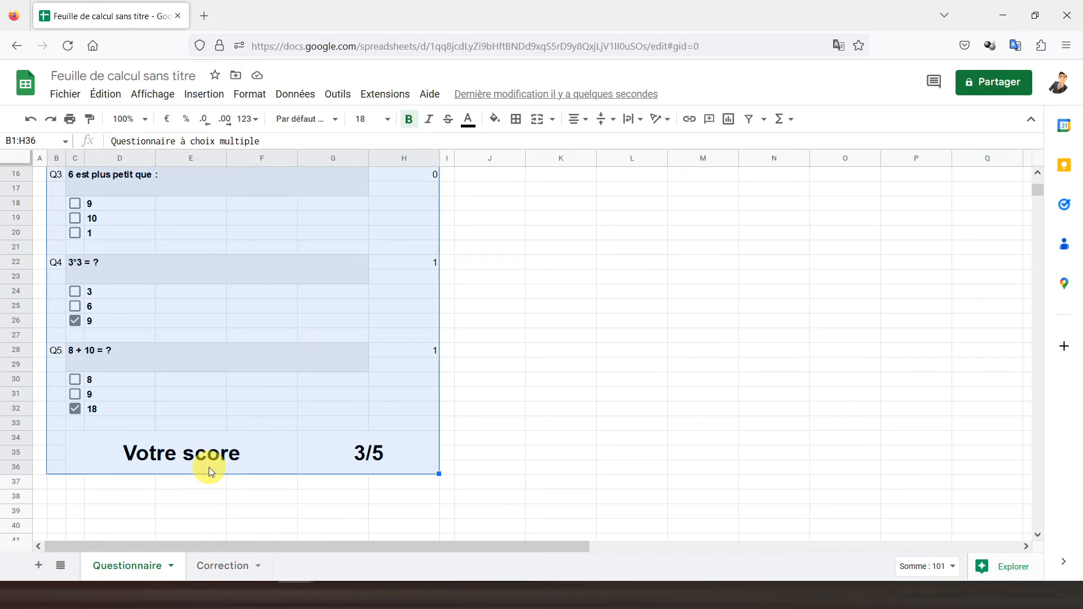
pyautogui.scroll(5, 331, 297)
pyautogui.click(515, 126)
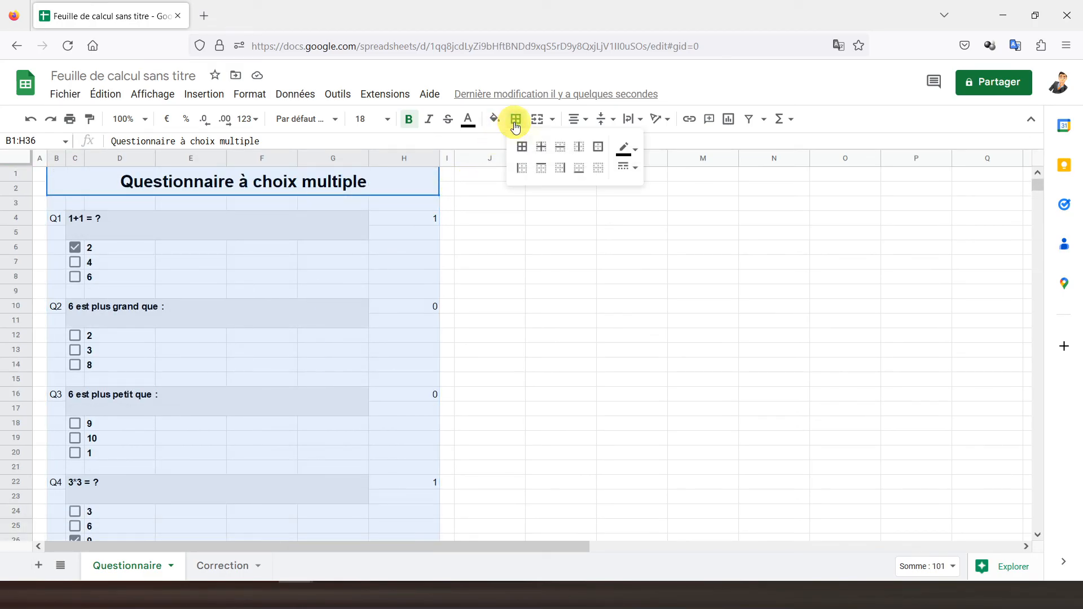
pyautogui.click(598, 147)
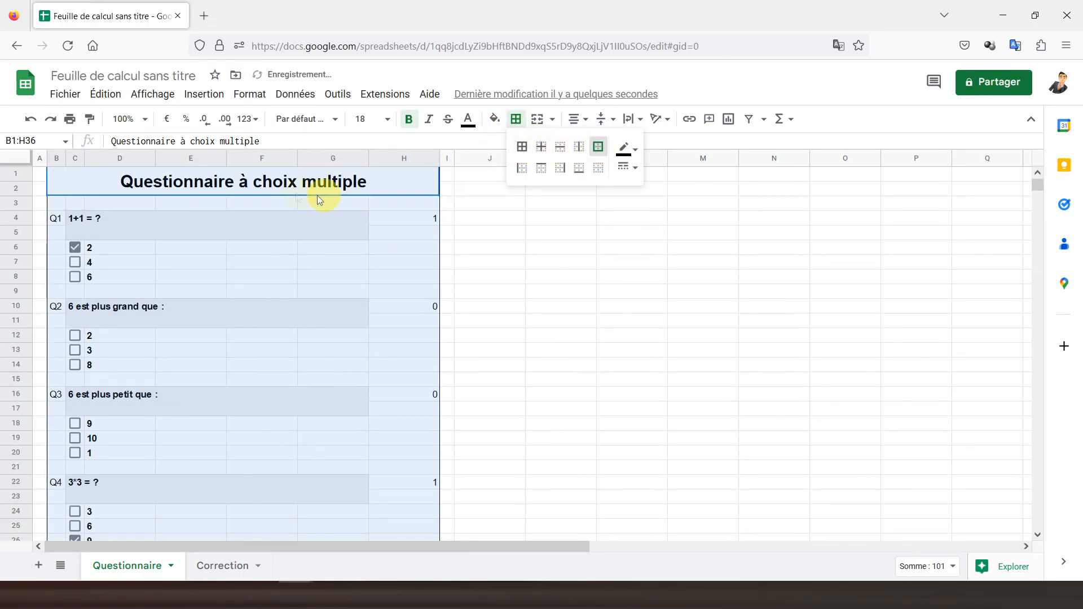
pyautogui.click(117, 182)
# Centre the question scores in H4:H29 horizontally and make them bold.
pyautogui.moveTo(394, 219); pyautogui.dragTo(403, 470)
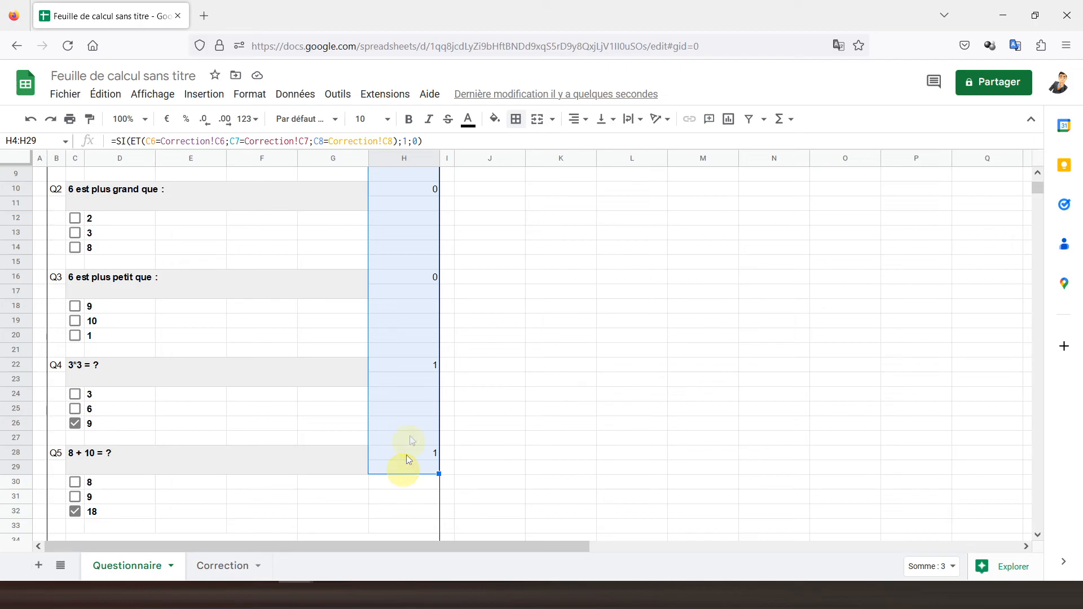
pyautogui.scroll(3, 406, 452)
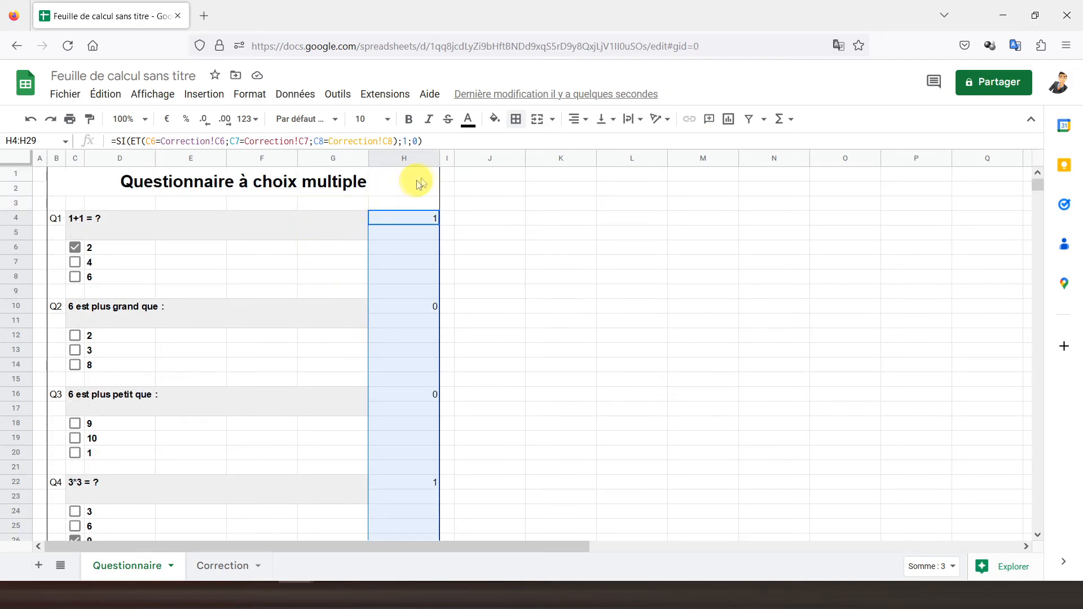
pyautogui.click(577, 120)
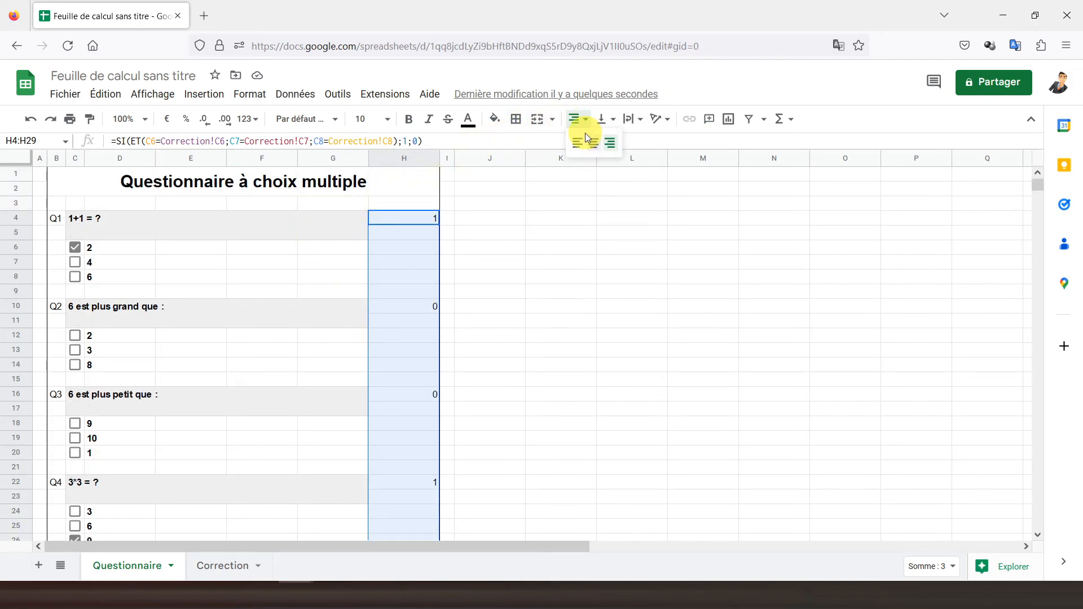
pyautogui.click(592, 138)
pyautogui.click(408, 119)
pyautogui.click(226, 235)
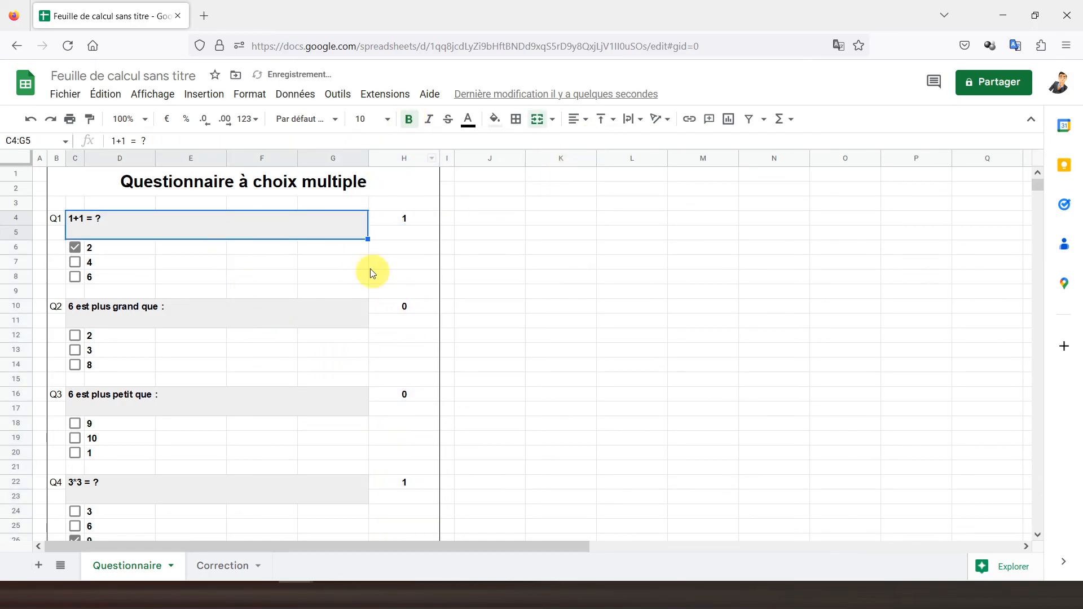
# Turn off the gridlines on the Questionnaire sheet and check the whole form down to the score row.
pyautogui.scroll(-5, 370, 268)
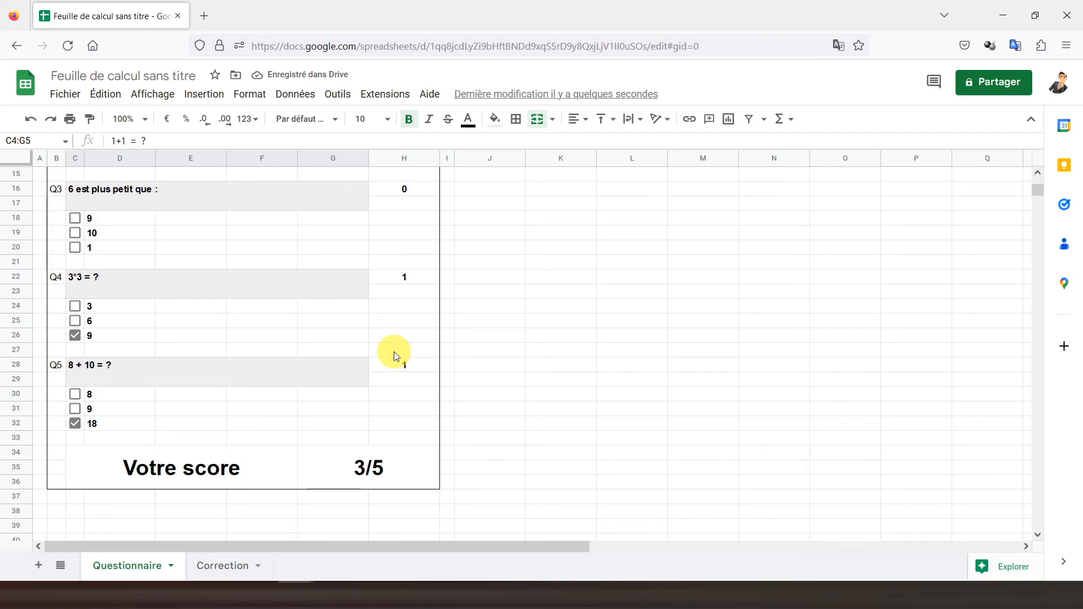
pyautogui.scroll(5, 394, 355)
pyautogui.click(132, 188)
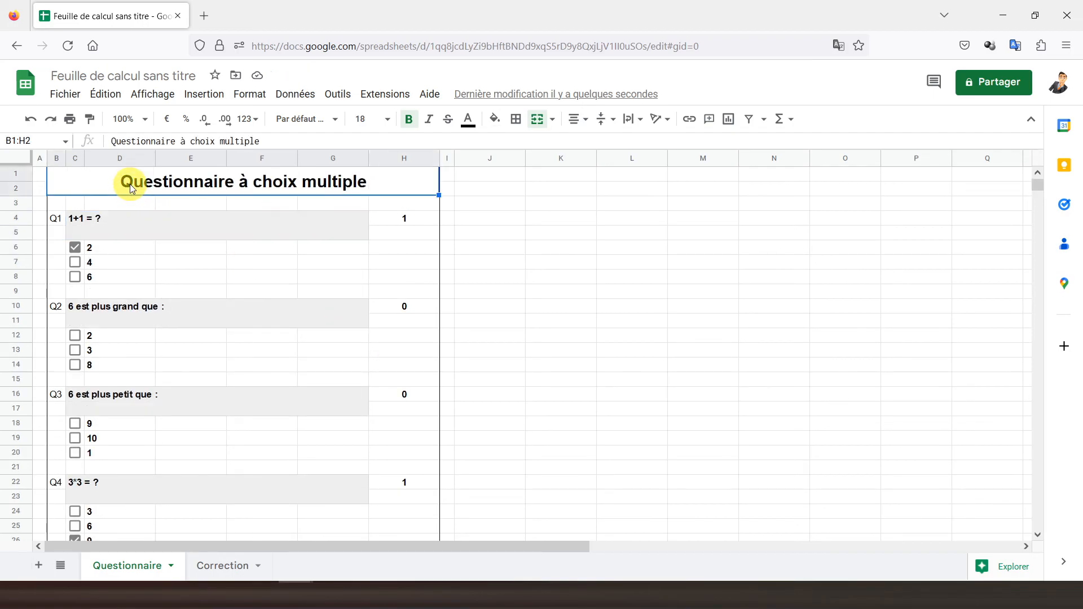
pyautogui.click(148, 95)
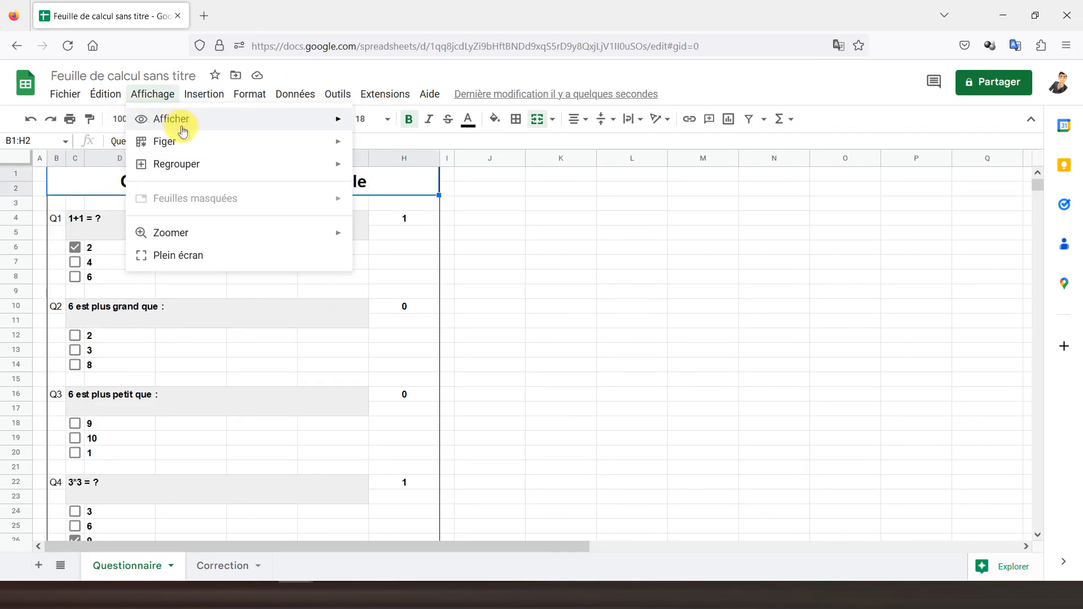
pyautogui.moveTo(309, 118)
pyautogui.click(408, 146)
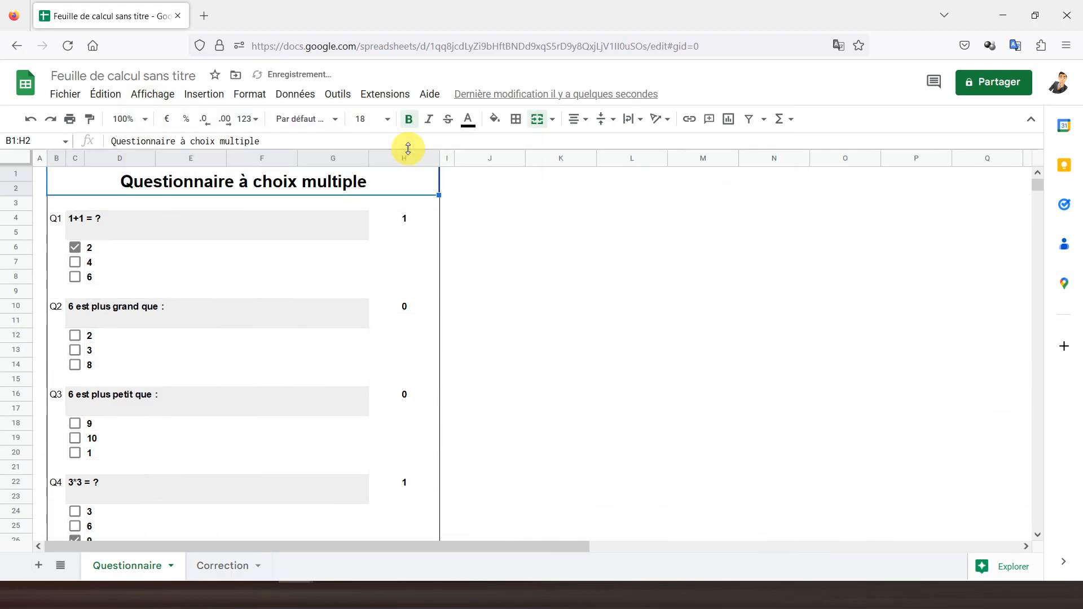
pyautogui.scroll(-5, 139, 270)
pyautogui.scroll(-2, 140, 270)
pyautogui.scroll(7, 140, 270)
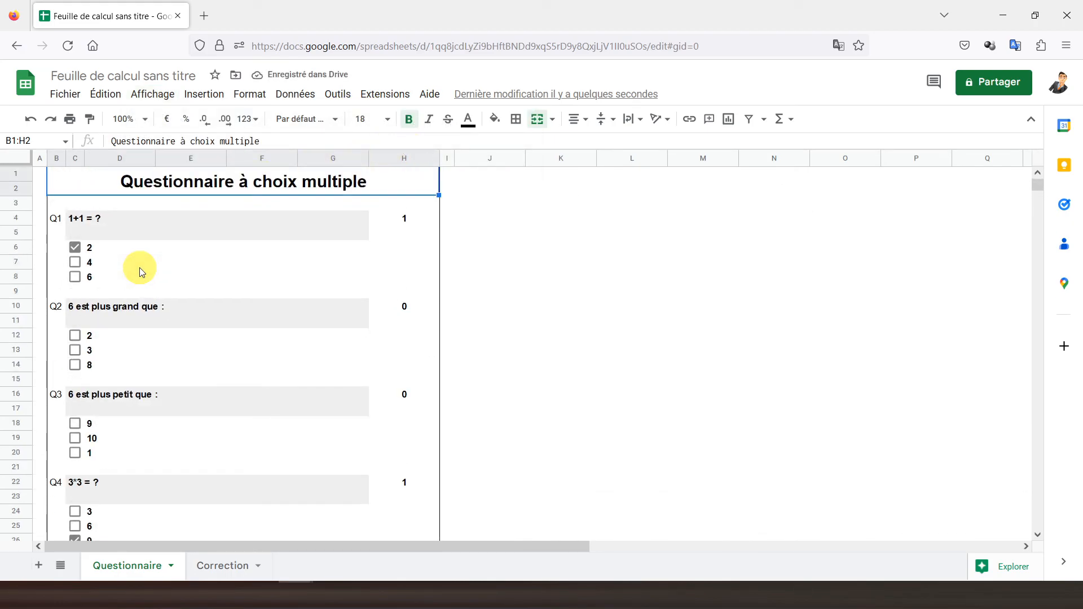
# Review the answers on the Correction sheet and hide that sheet from the workbook.
pyautogui.click(224, 569)
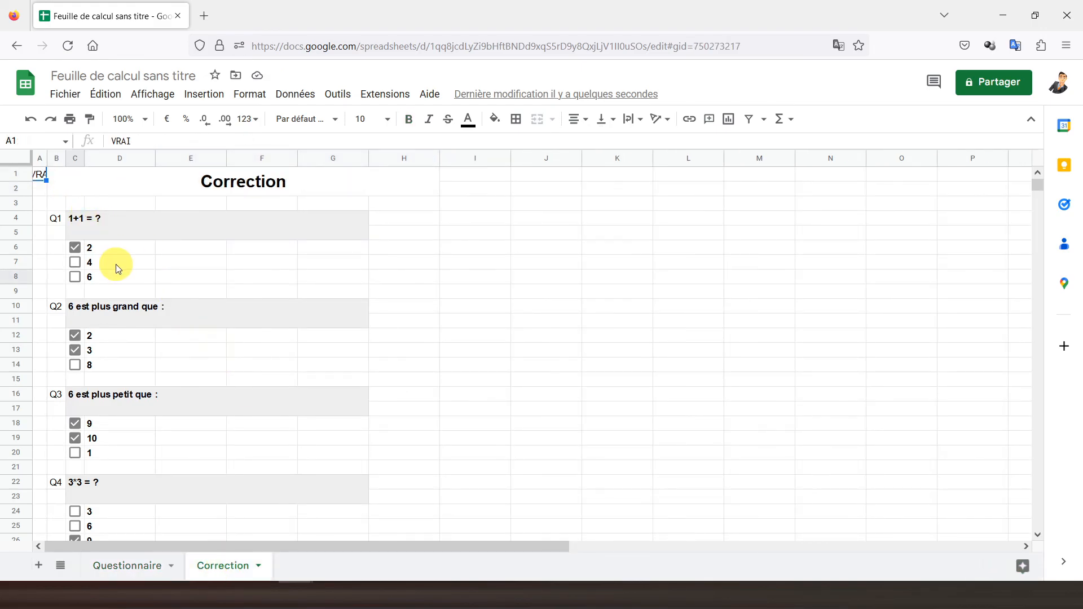
pyautogui.scroll(-5, 172, 364)
pyautogui.scroll(5, 171, 358)
pyautogui.rightClick(220, 566)
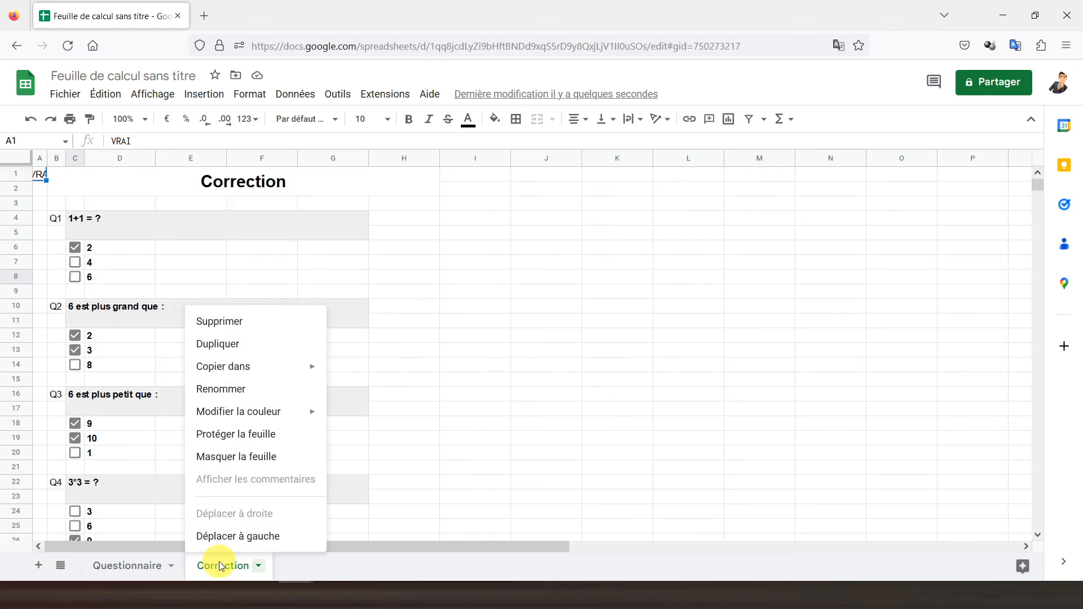
pyautogui.click(231, 461)
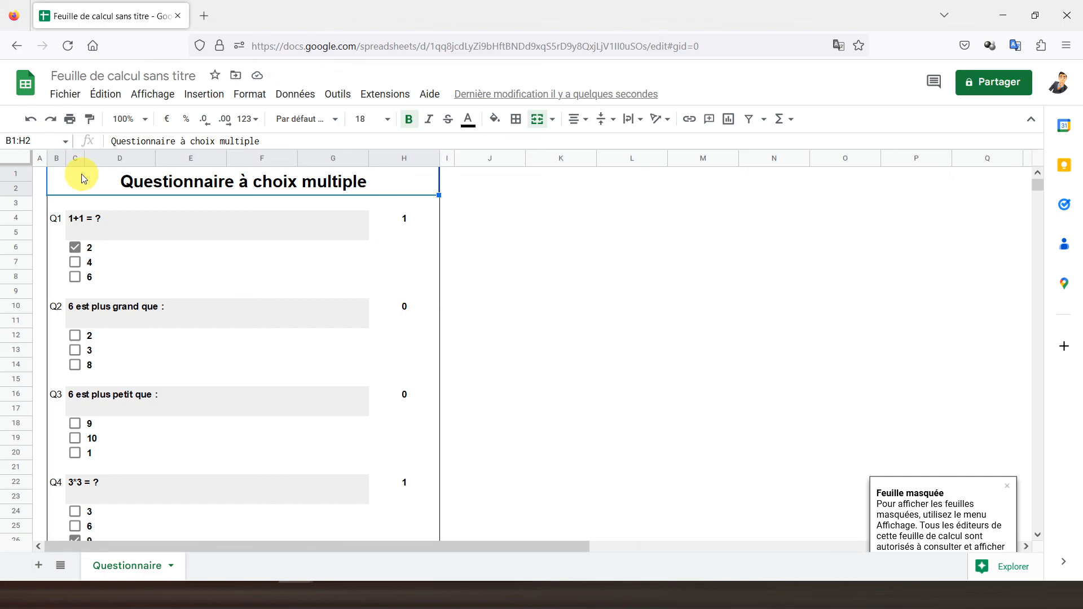
# Rename the spreadsheet file as QCM.
pyautogui.click(70, 97)
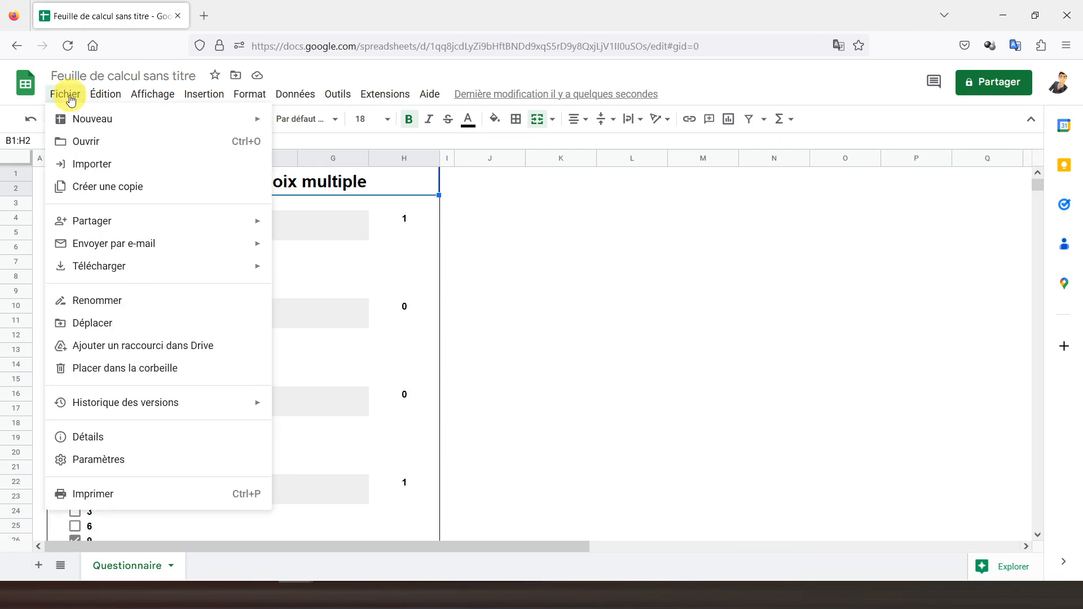
pyautogui.click(104, 302)
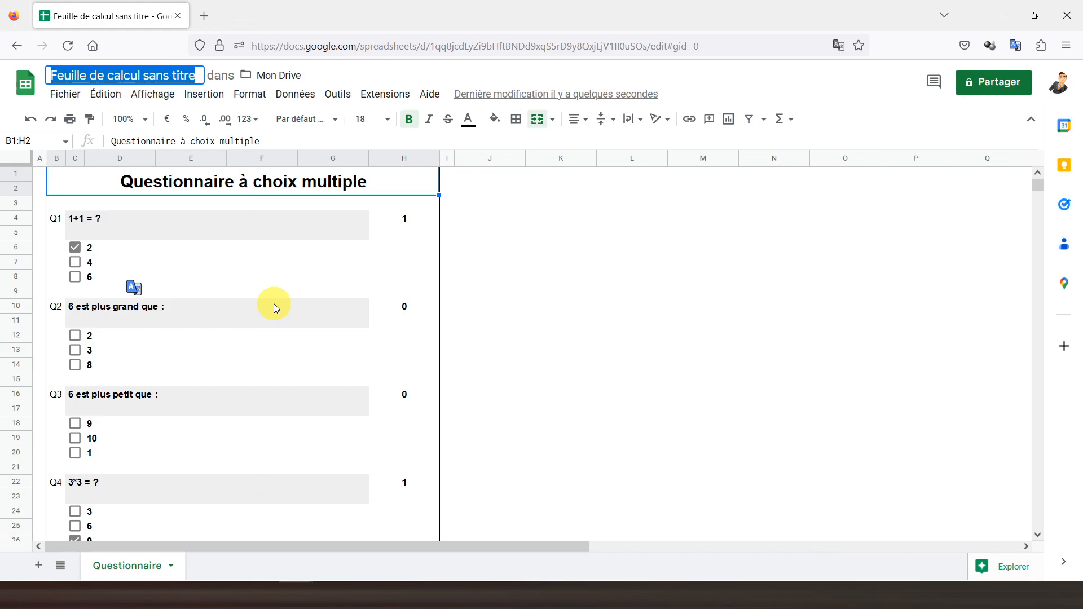
pyautogui.write('Q')
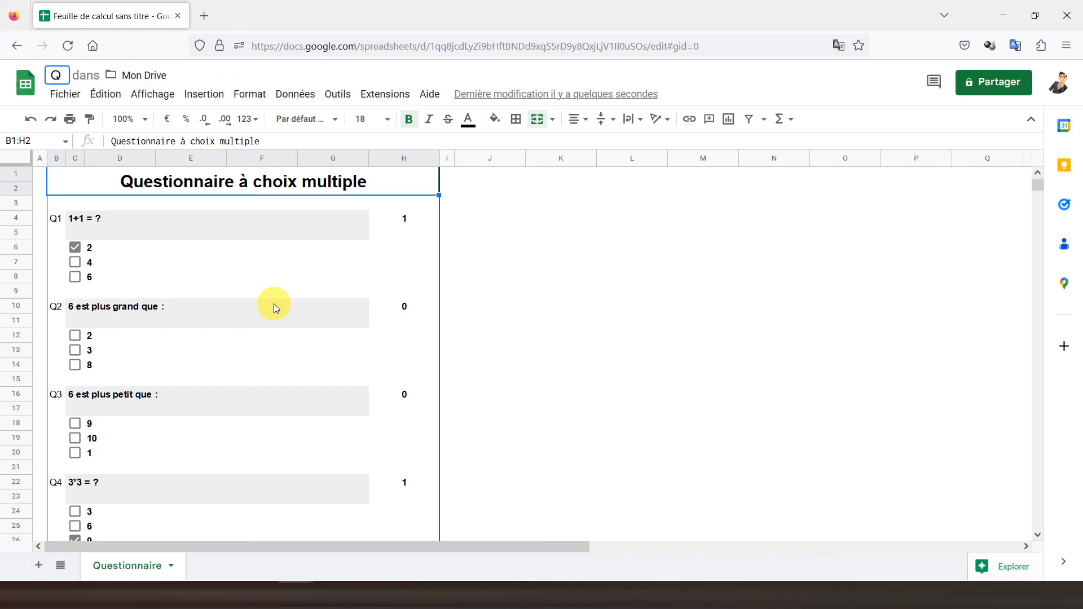
pyautogui.write('CM')
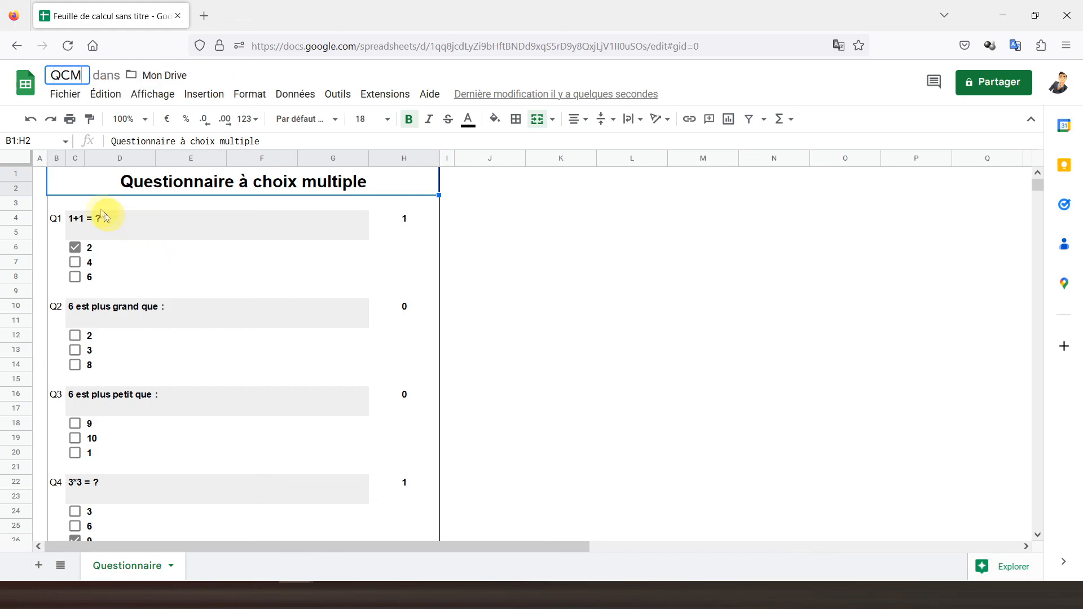
pyautogui.click(71, 182)
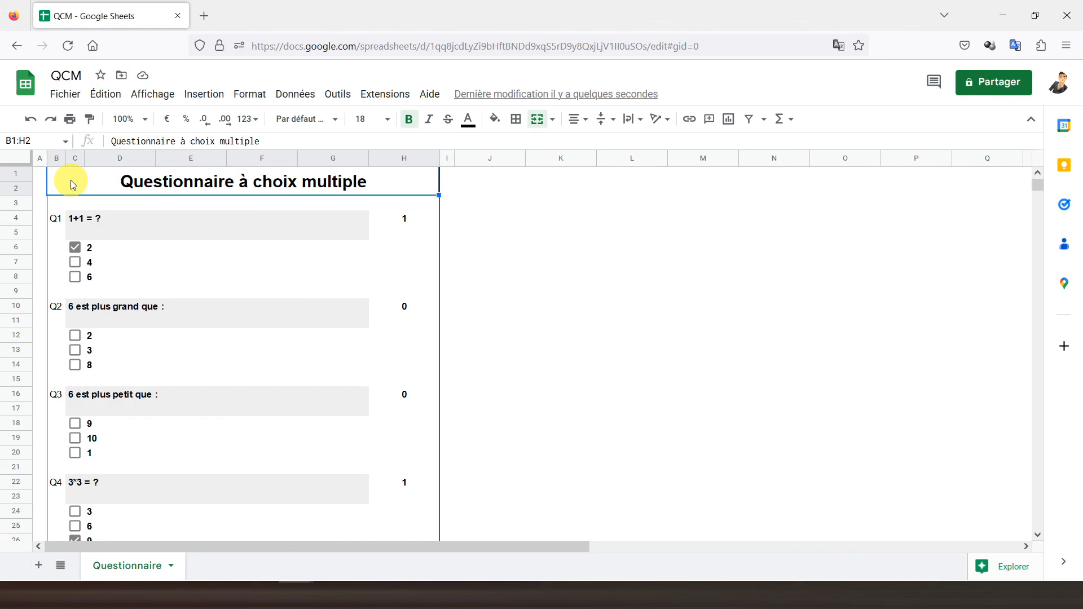